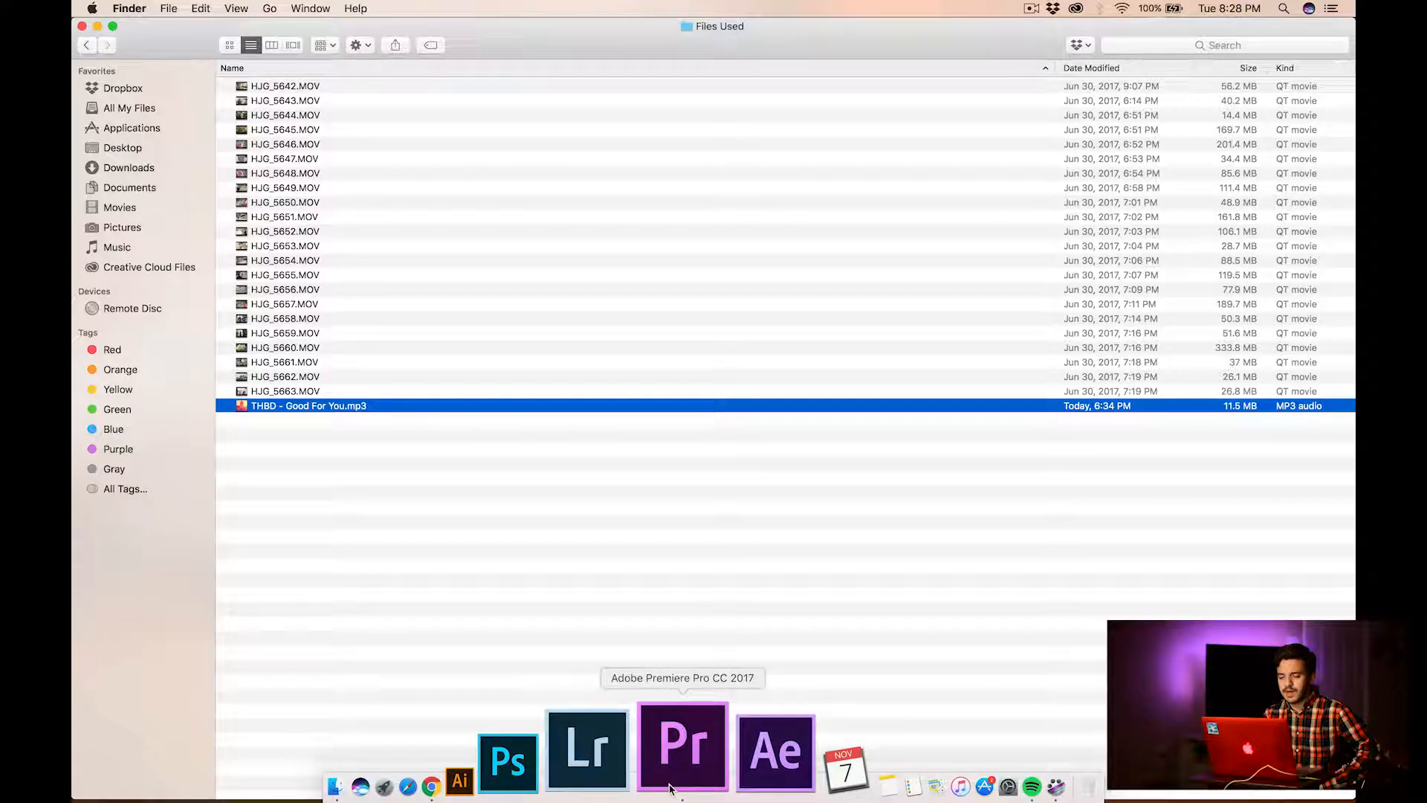
Switch to Adobe Premiere Pro, start a new project and set its location to the Working Files folder inside Intro To Adobe Premiere
left_click(682, 747)
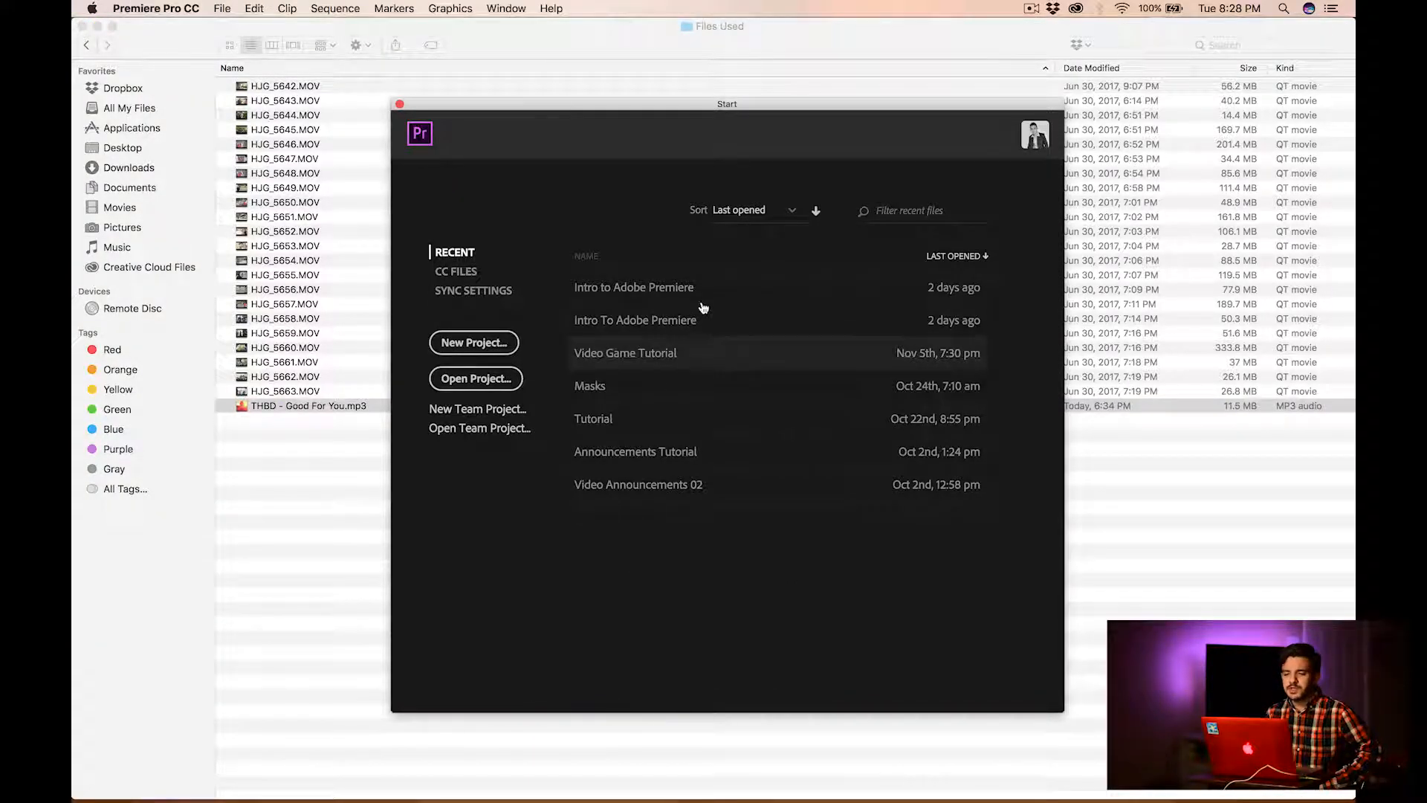
left_click(500, 341)
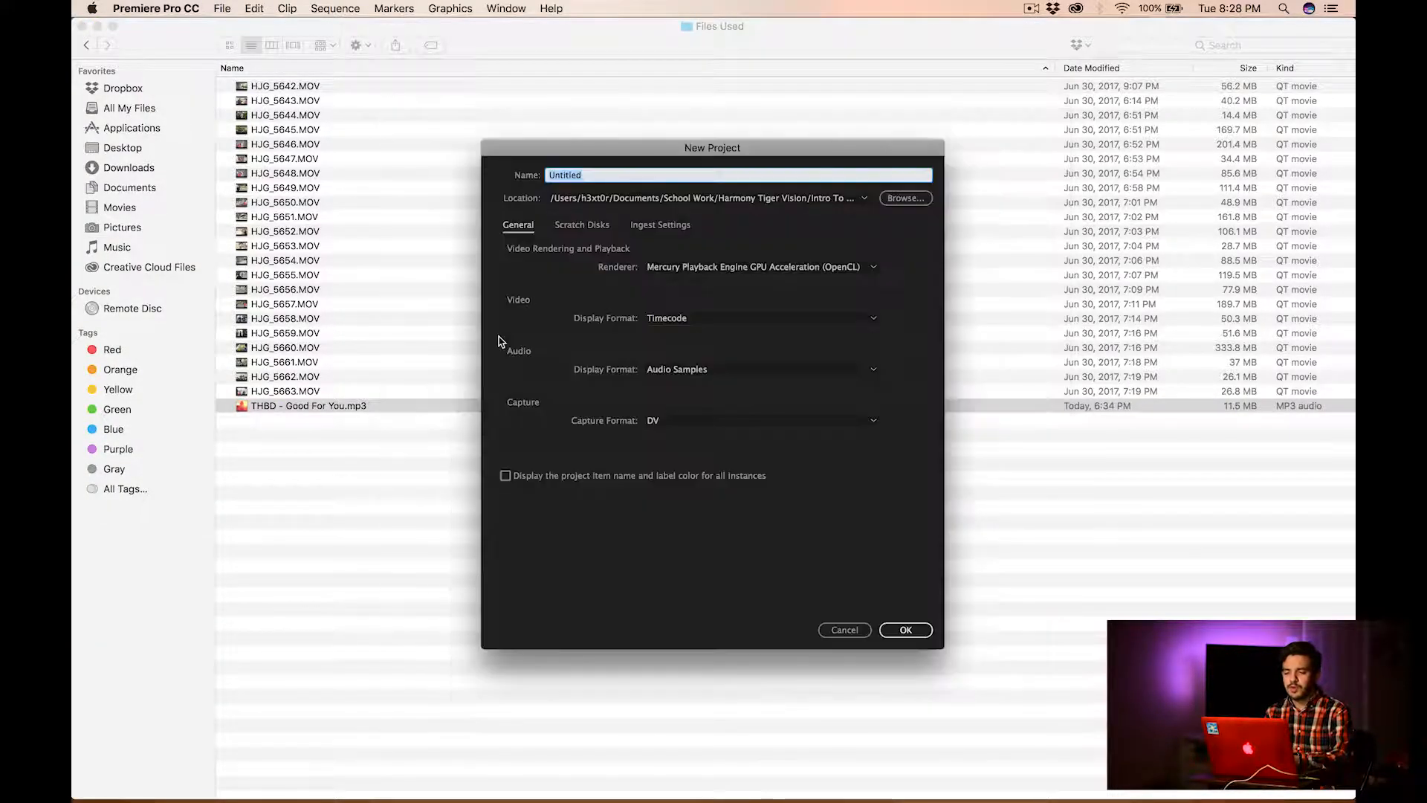
left_click(898, 202)
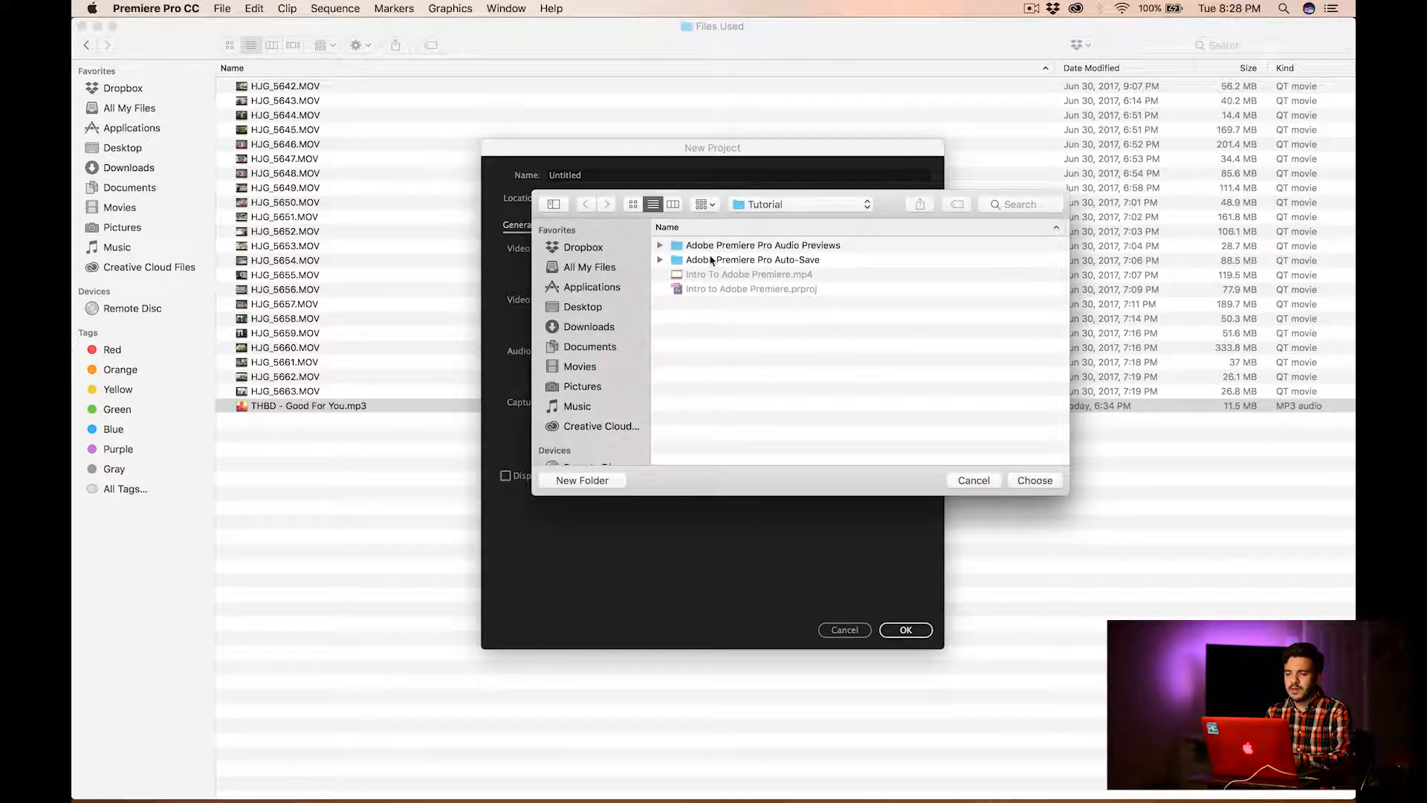
left_click(758, 209)
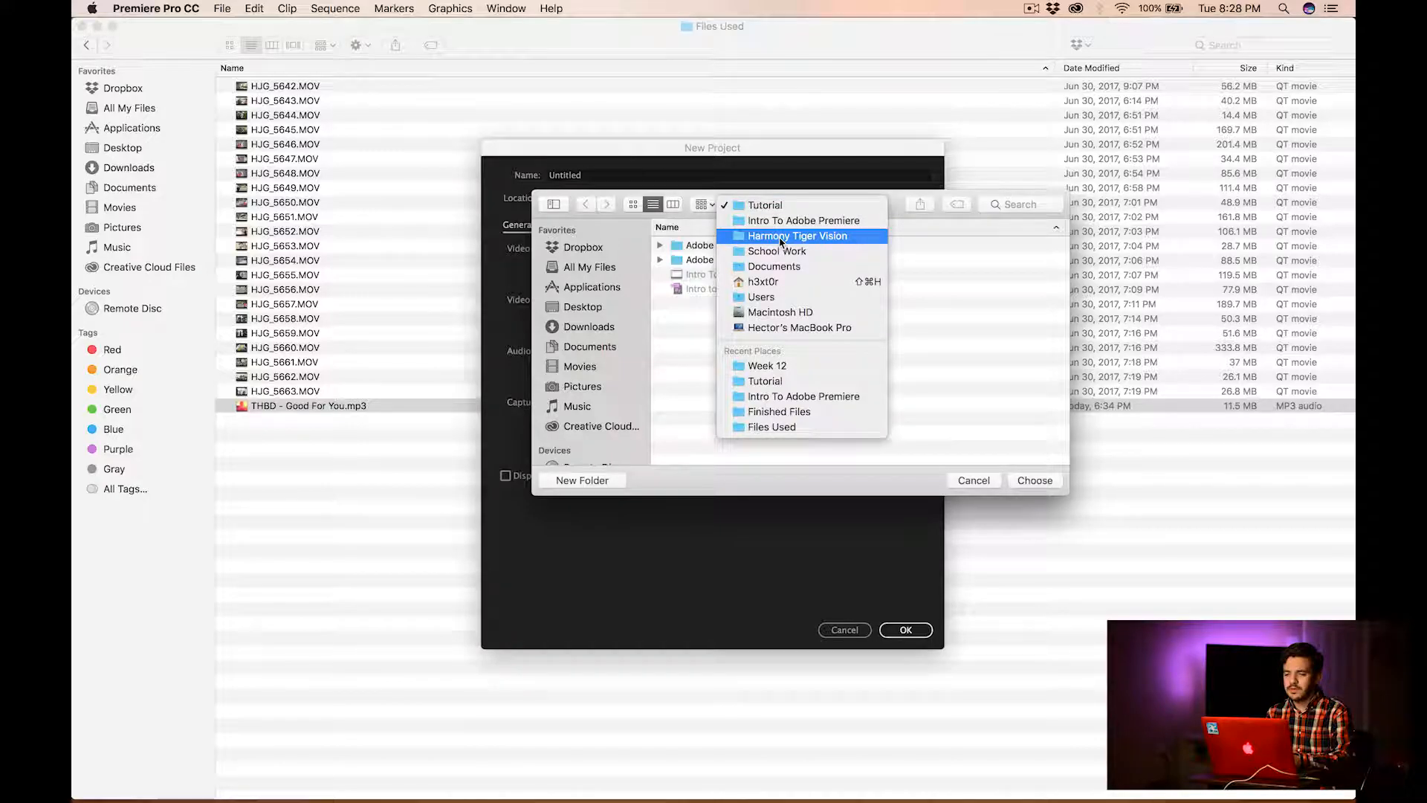
left_click(774, 237)
double_click(728, 265)
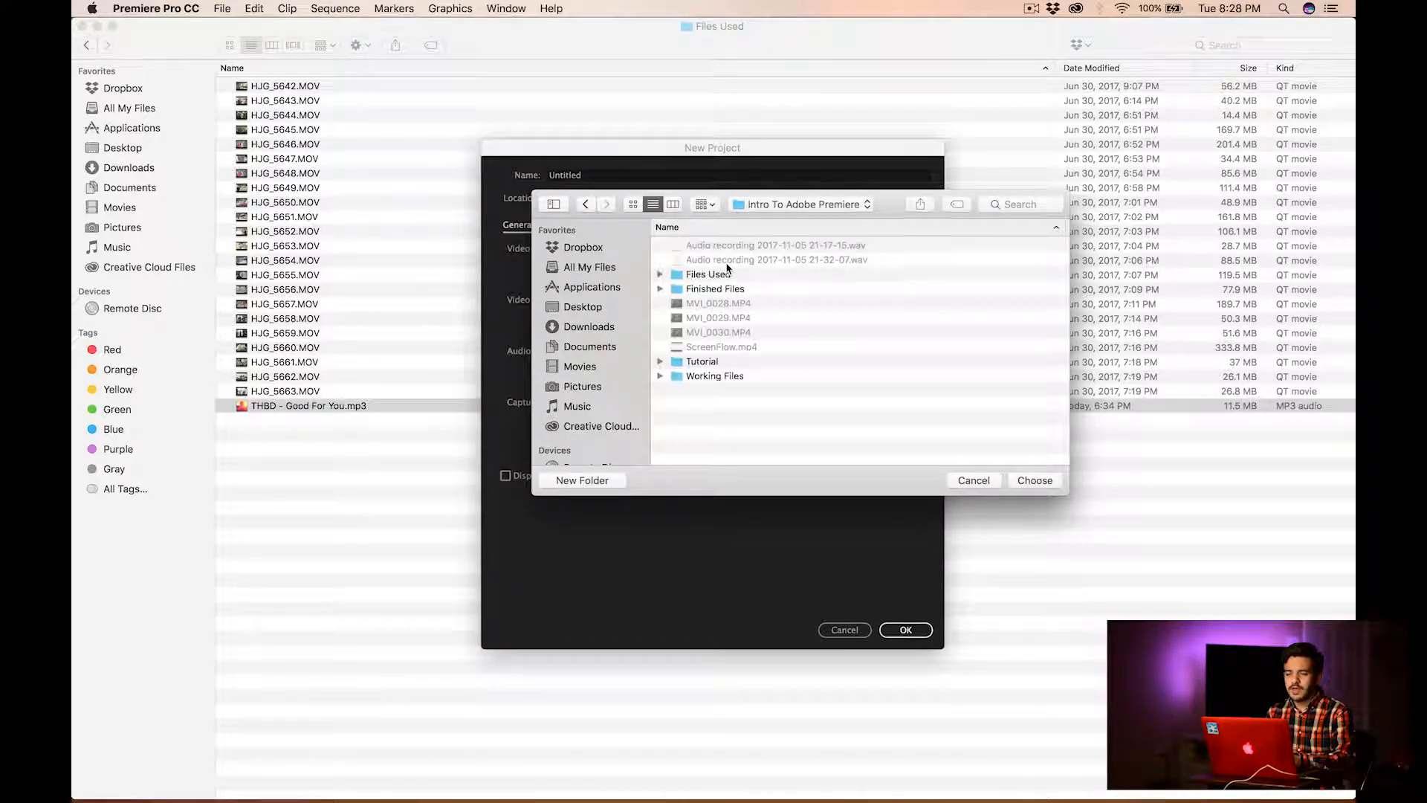
left_click(717, 381)
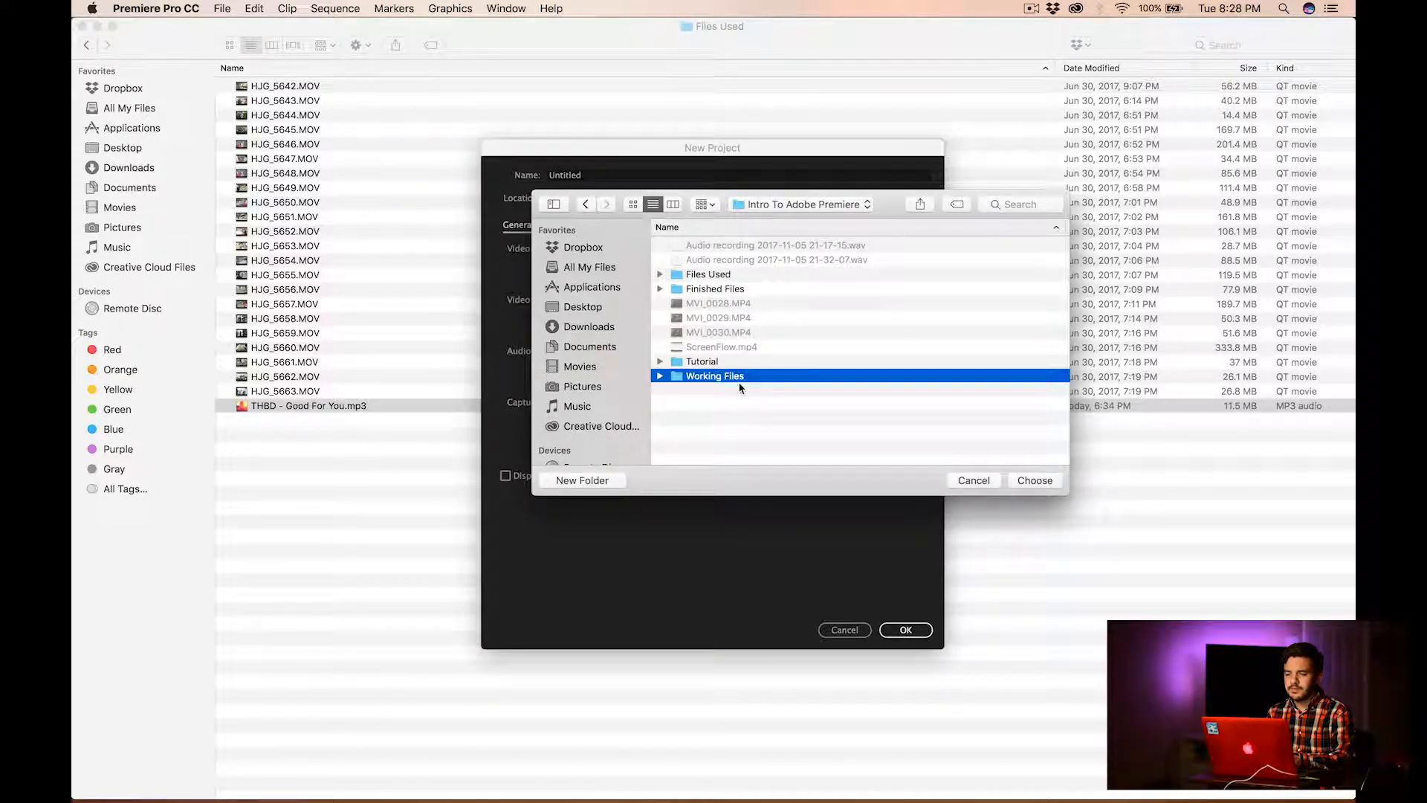
double_click(736, 377)
left_click(1035, 480)
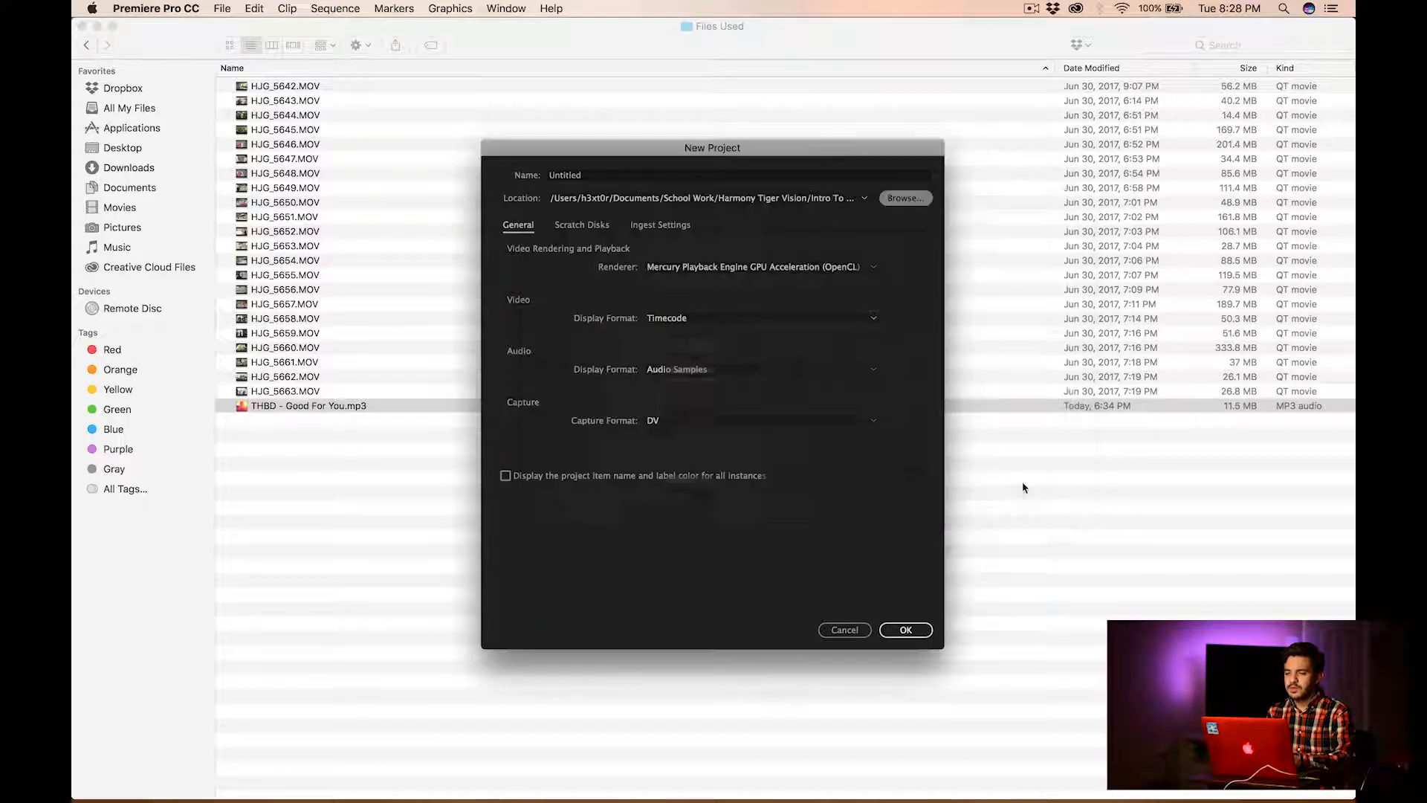
Name the project "Intro to Adobe Premiere Part 2" and create it
left_click(599, 175)
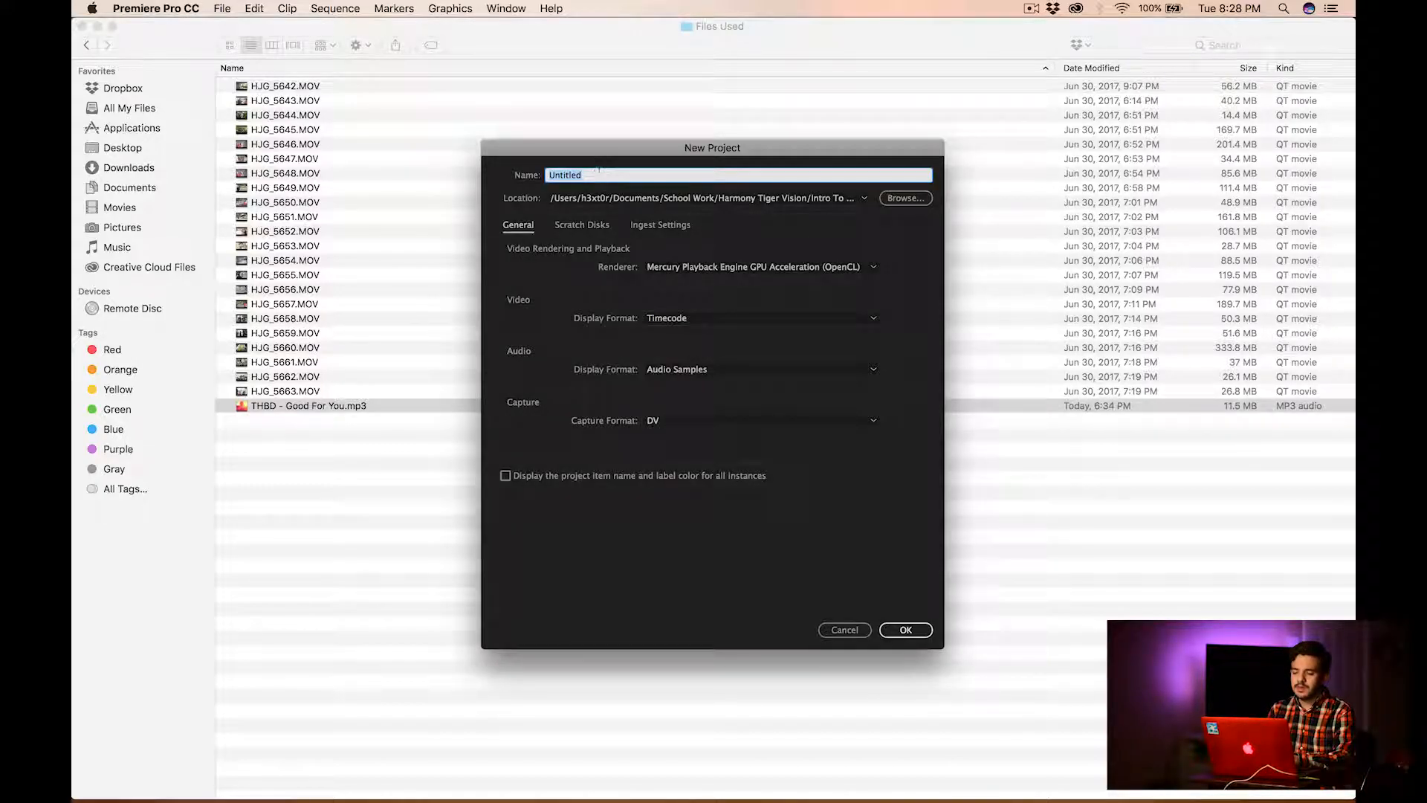
type("Intro to Adobe Premiere Part 2")
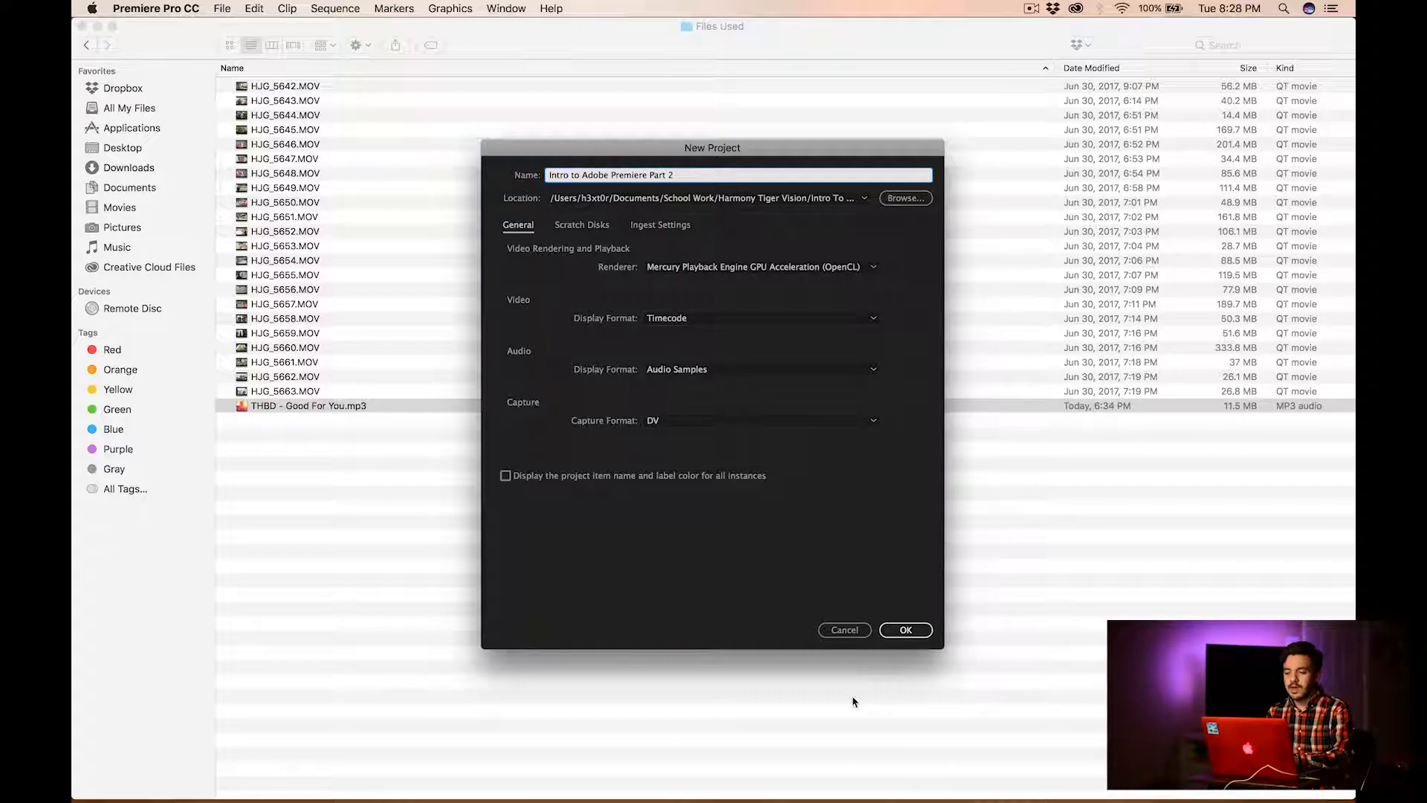
left_click(912, 630)
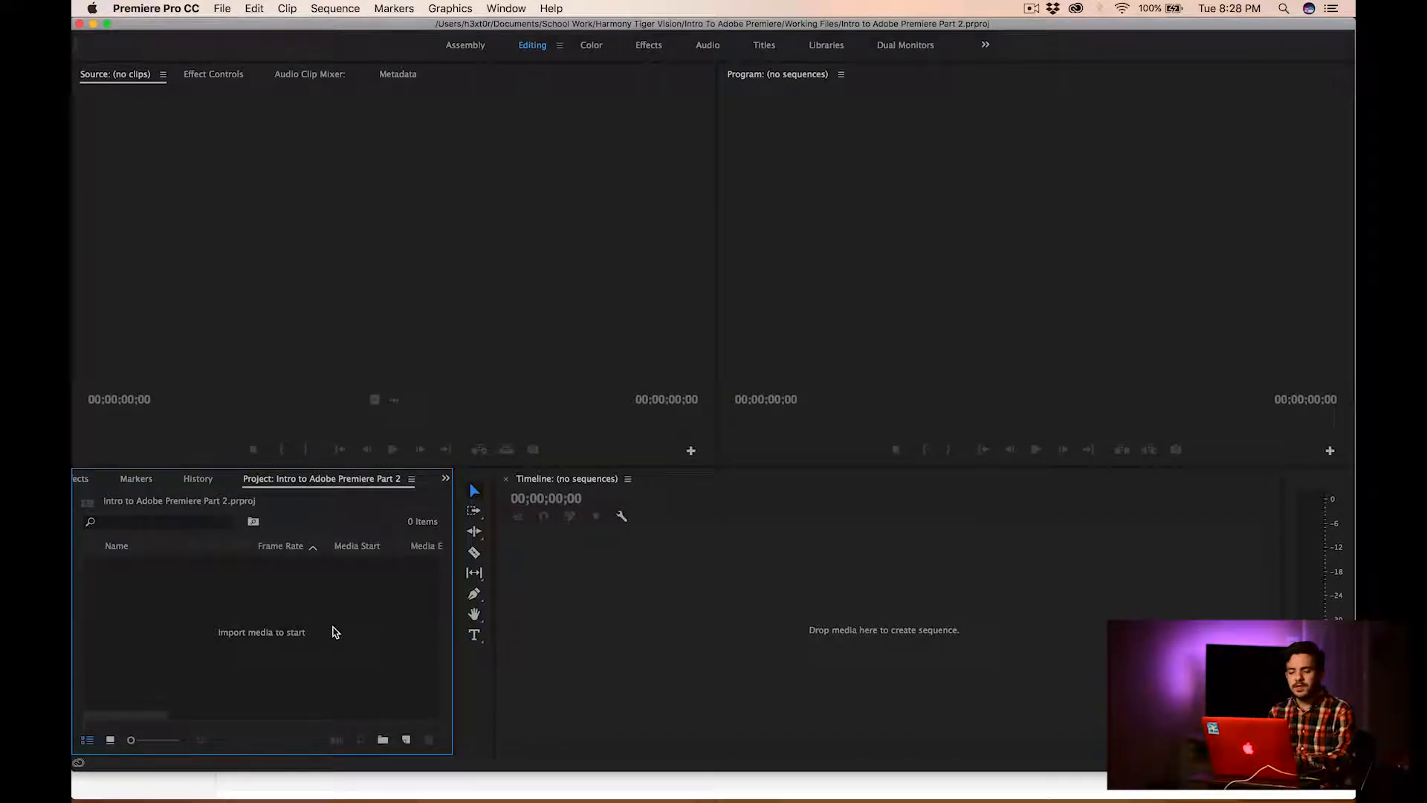
Import all the MOV clips and THBD - Good For You.mp3 from the Files Used folder into the project
double_click(333, 632)
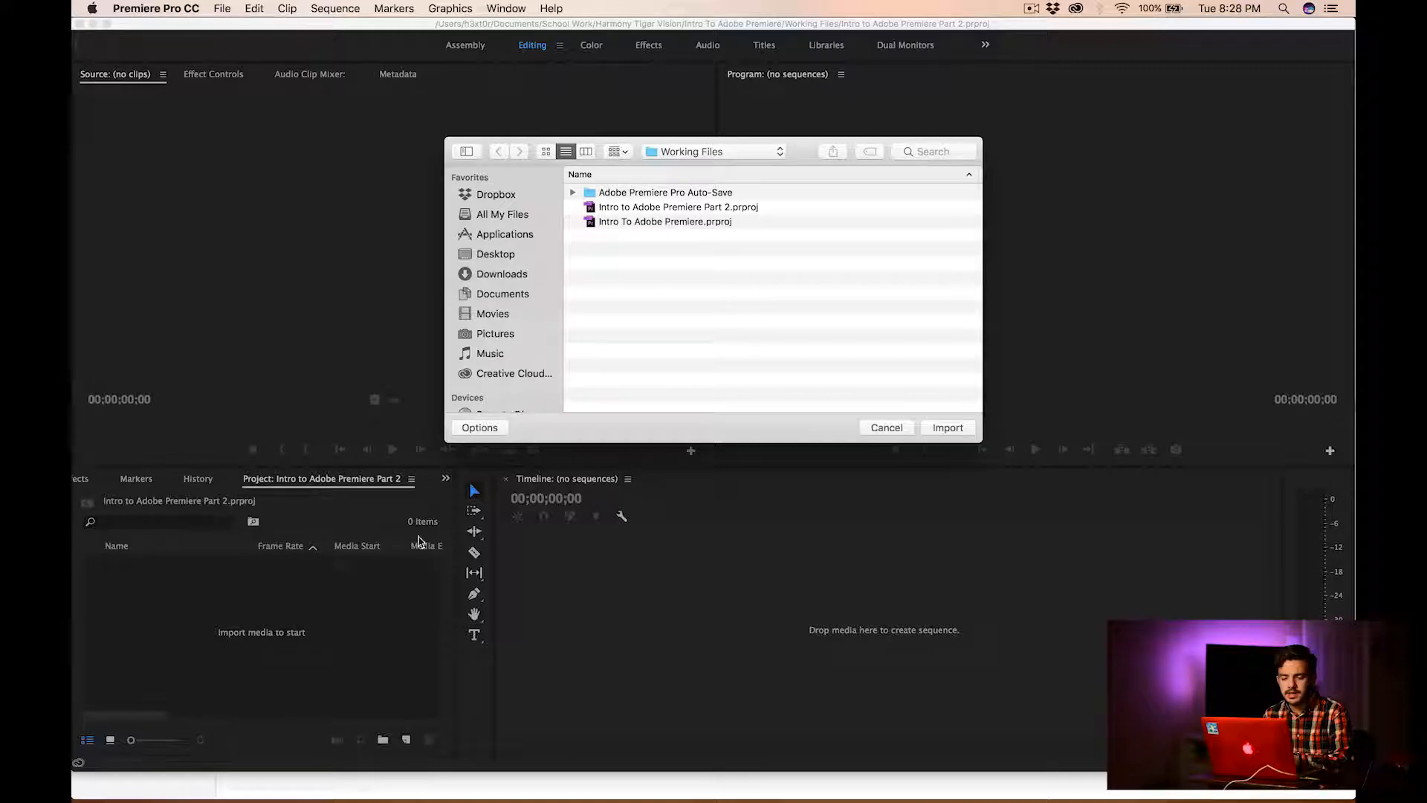
left_click(873, 427)
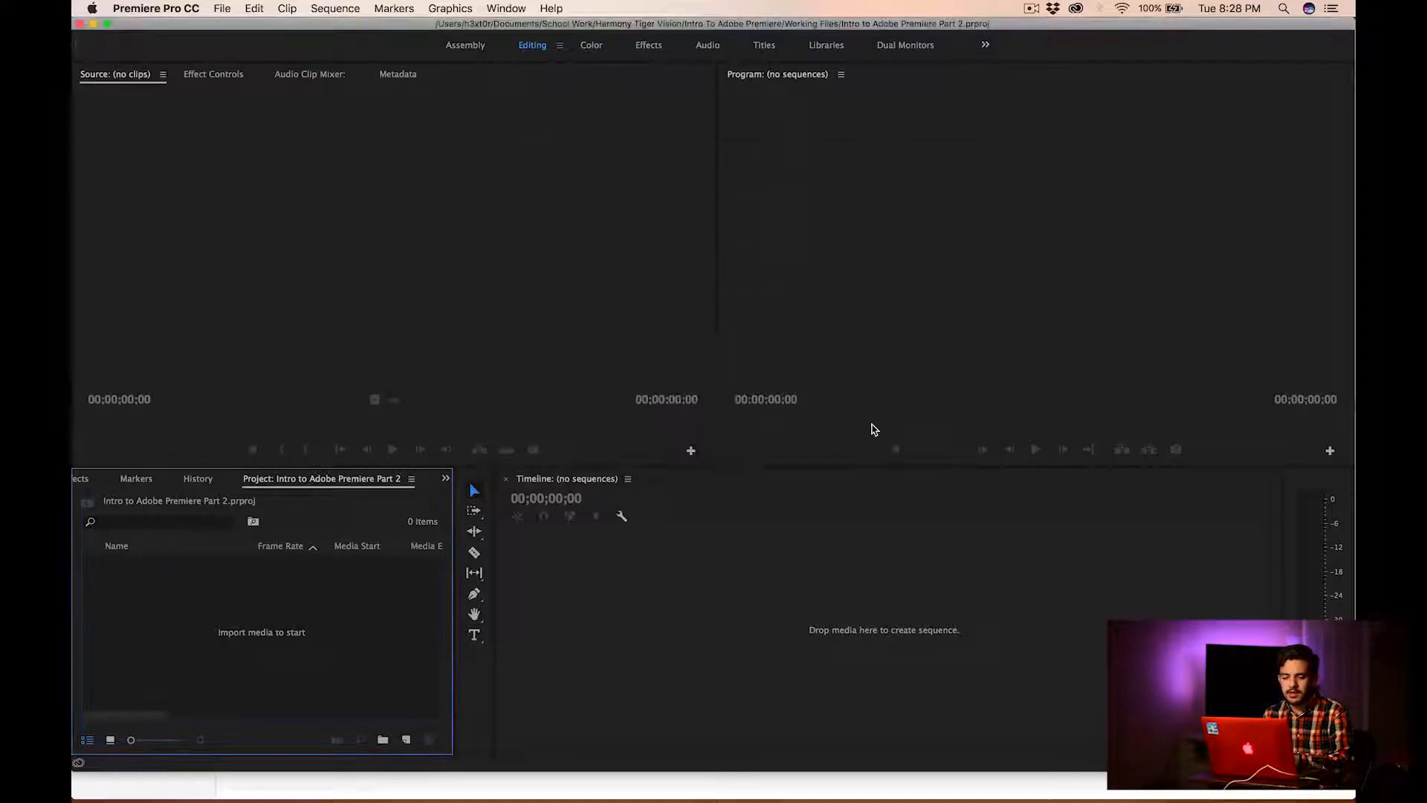
double_click(229, 610)
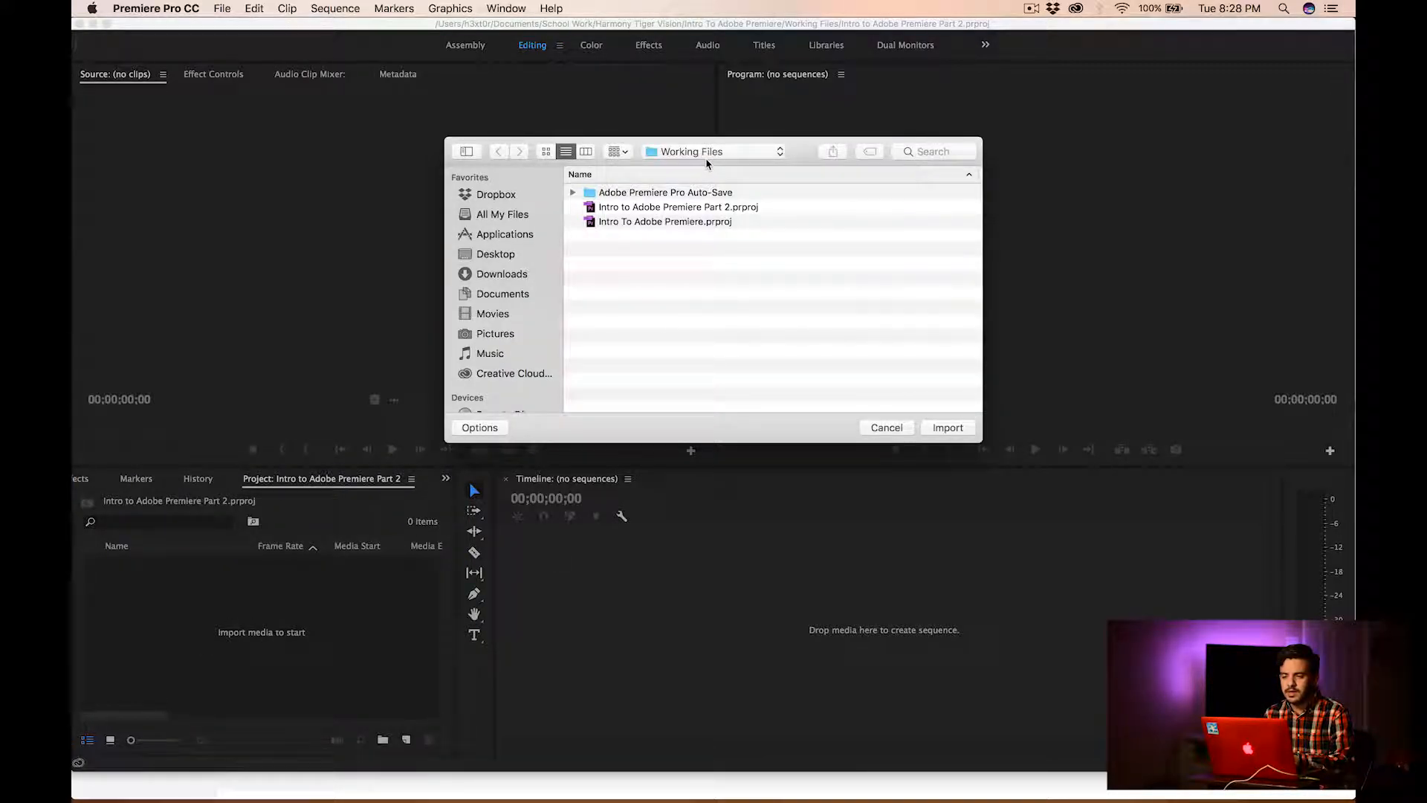
left_click(705, 158)
left_click(688, 182)
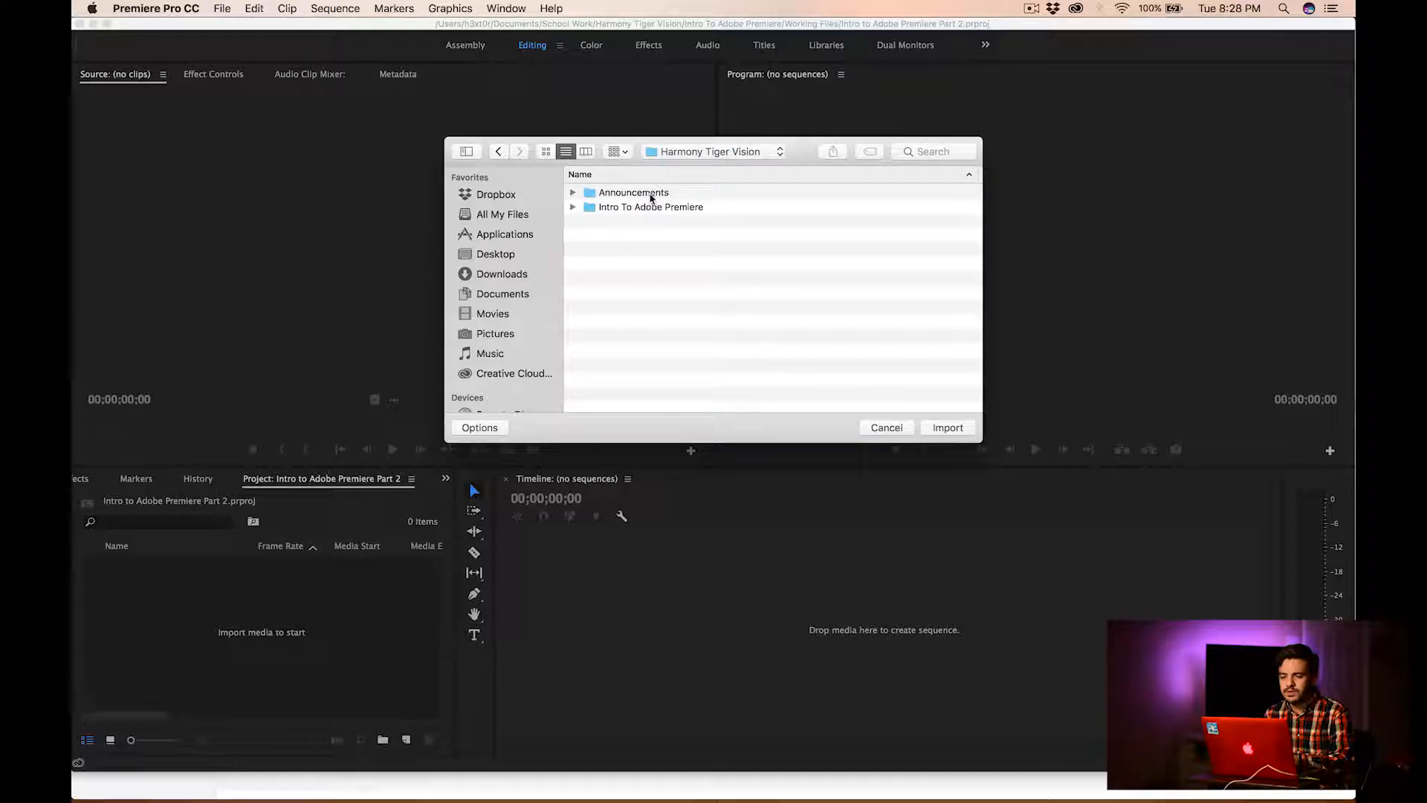
double_click(644, 209)
double_click(616, 222)
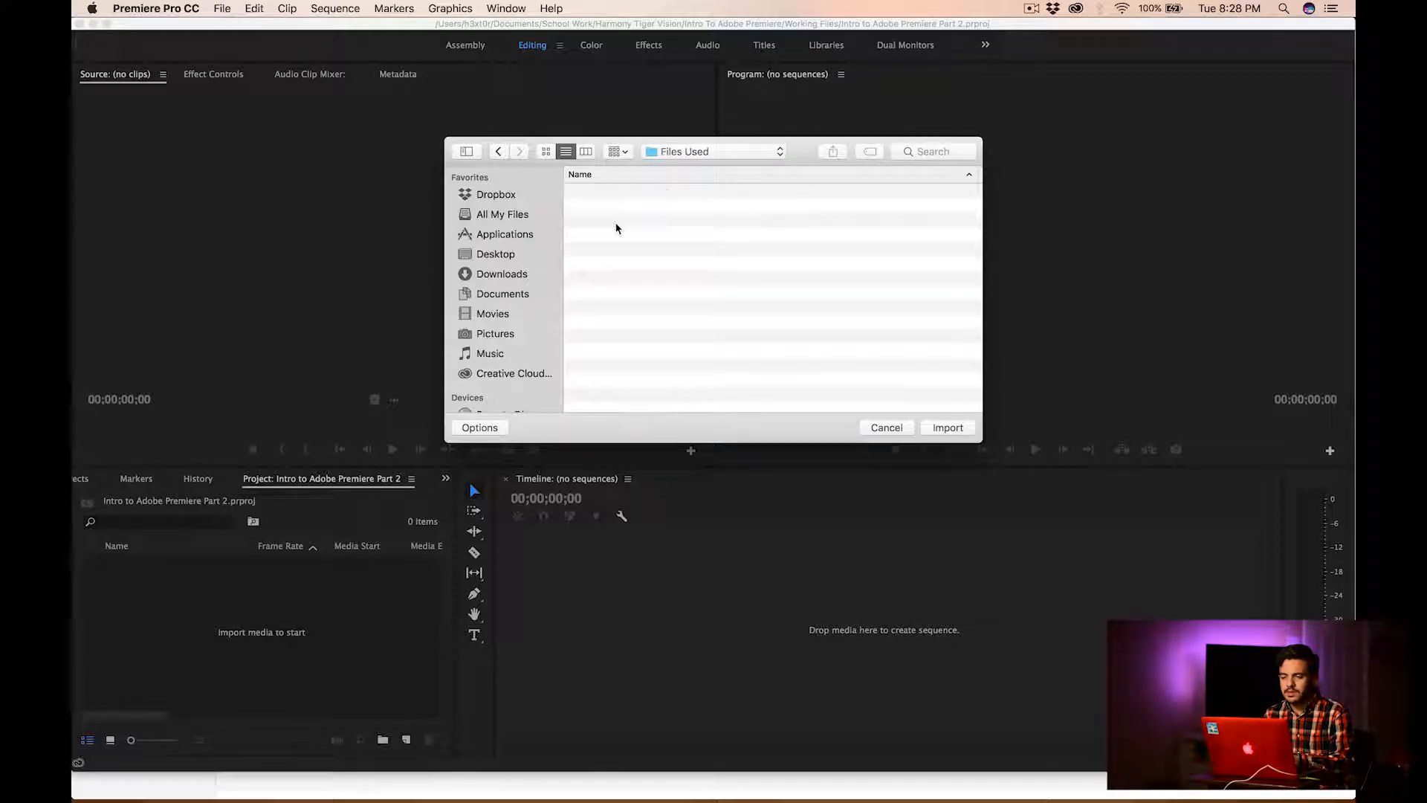
scroll(637, 299, "down", 5)
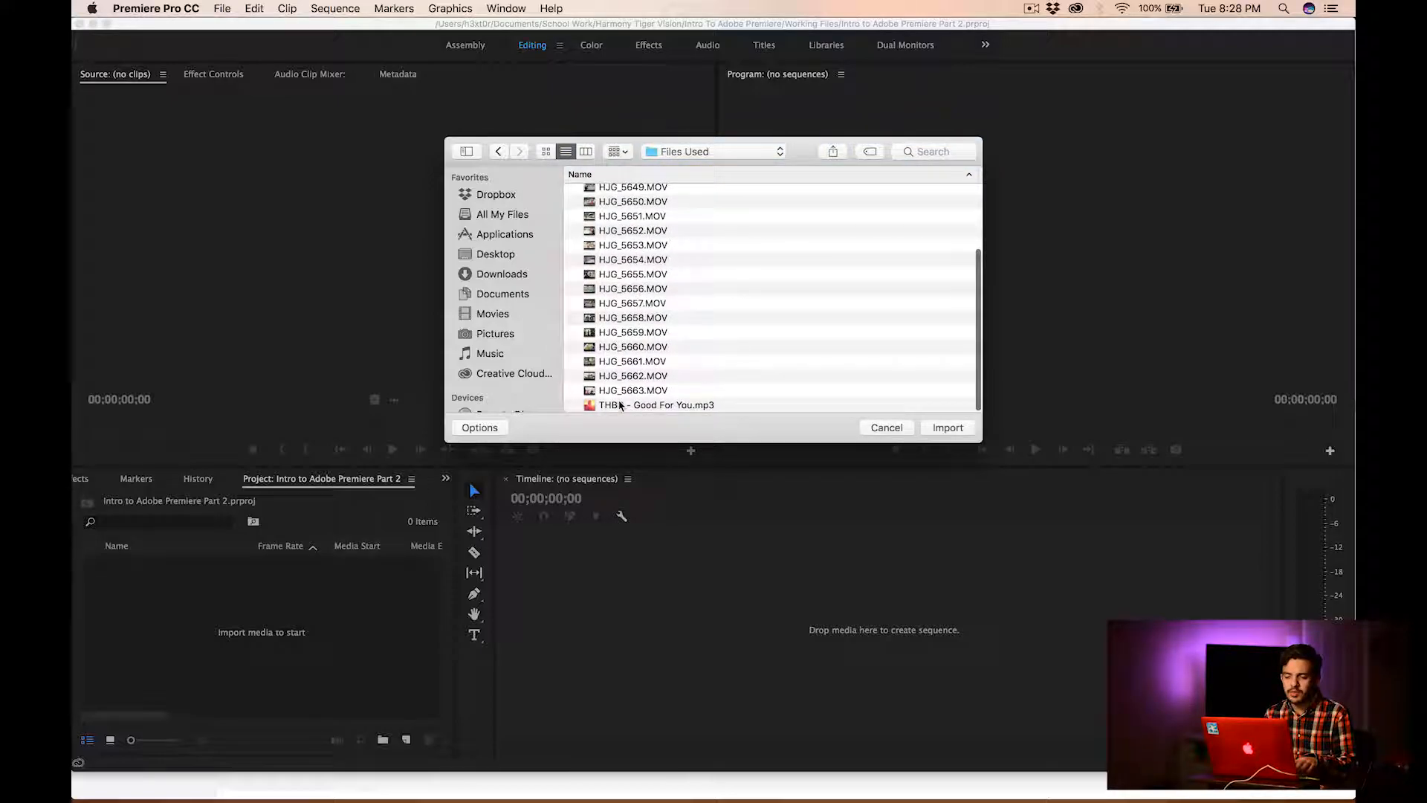
left_click(619, 405, "shift")
left_click(946, 429)
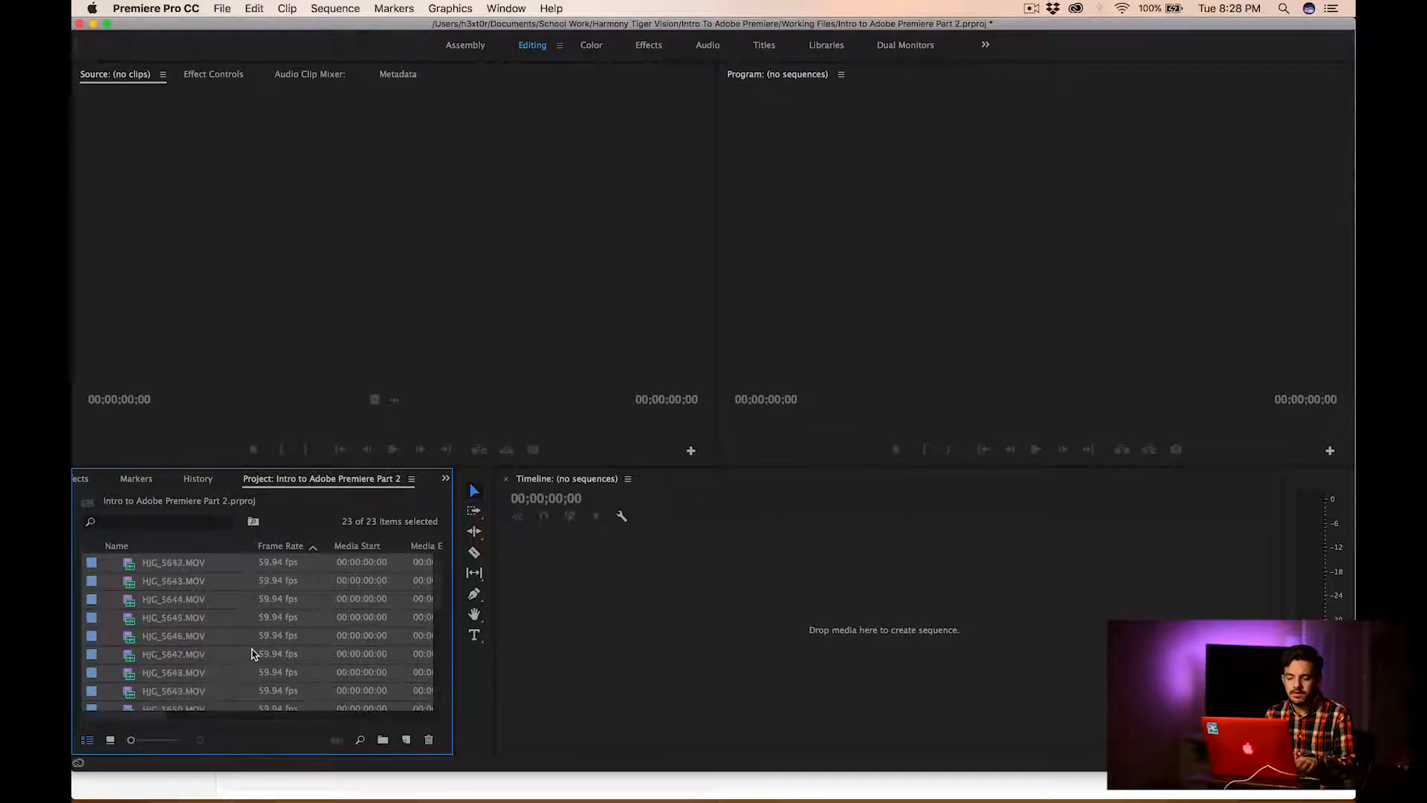
Deselect the imported media and display the project items as thumbnails, then look through them
key("super+shift+a")
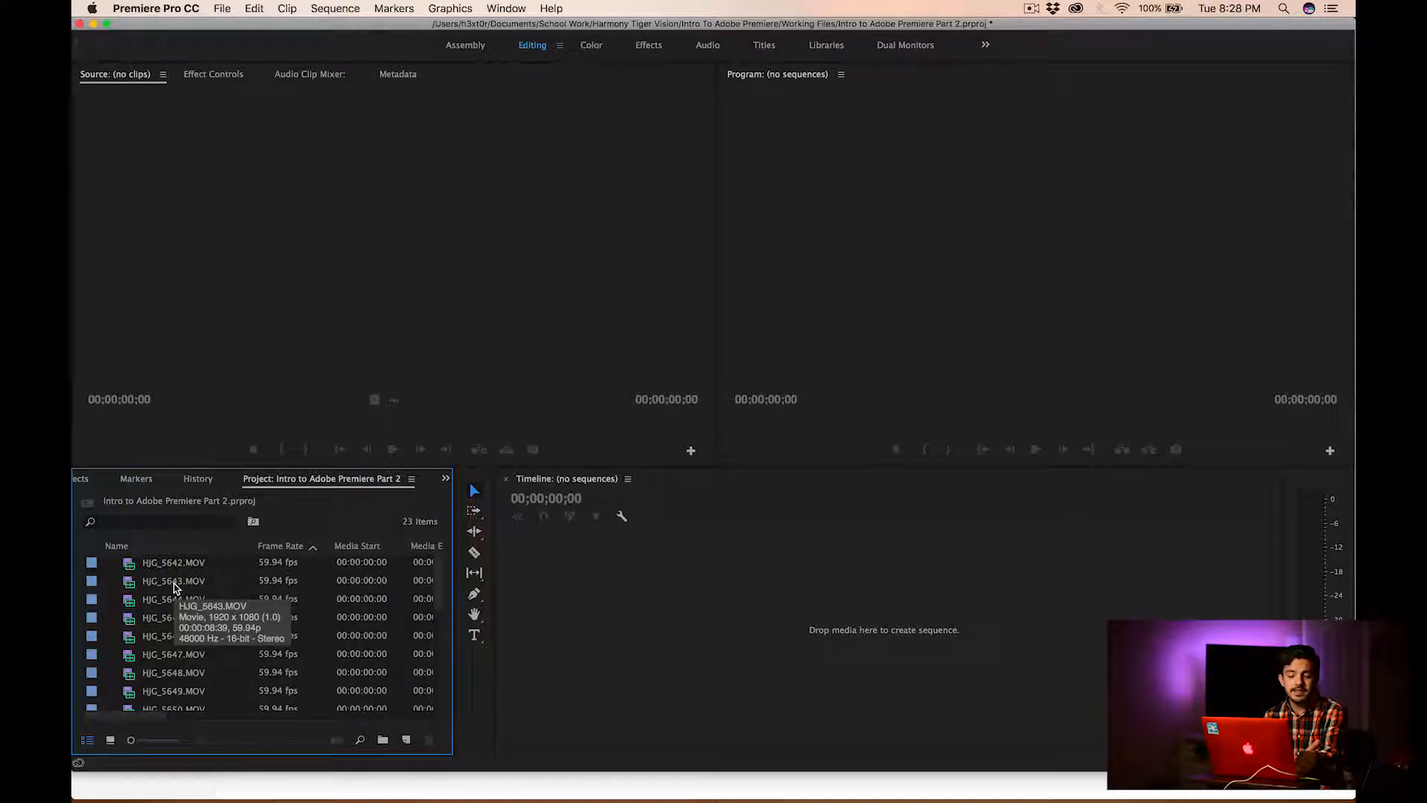
scroll(159, 623, "down", 3)
scroll(159, 623, "up", 3)
scroll(159, 623, "right", 1)
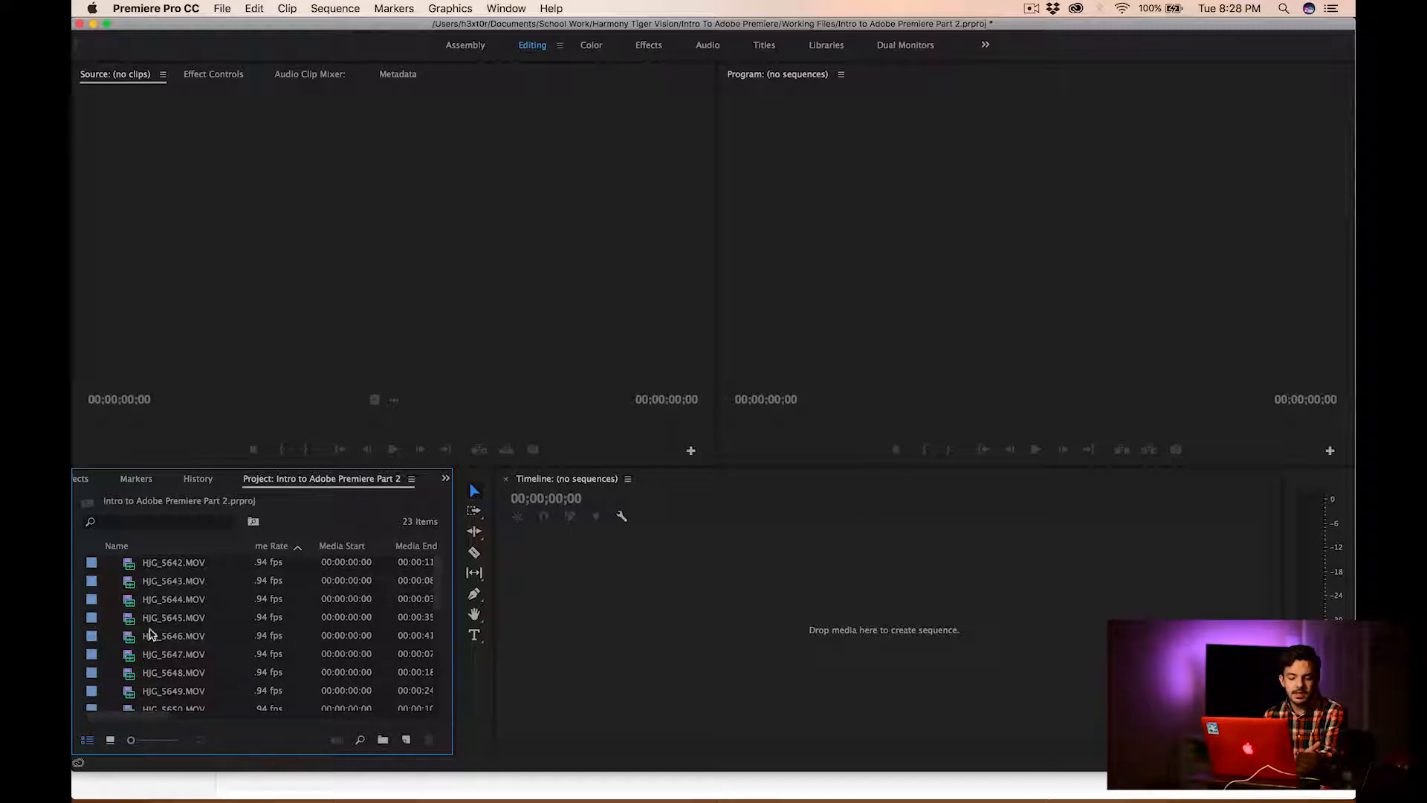
left_click(111, 740)
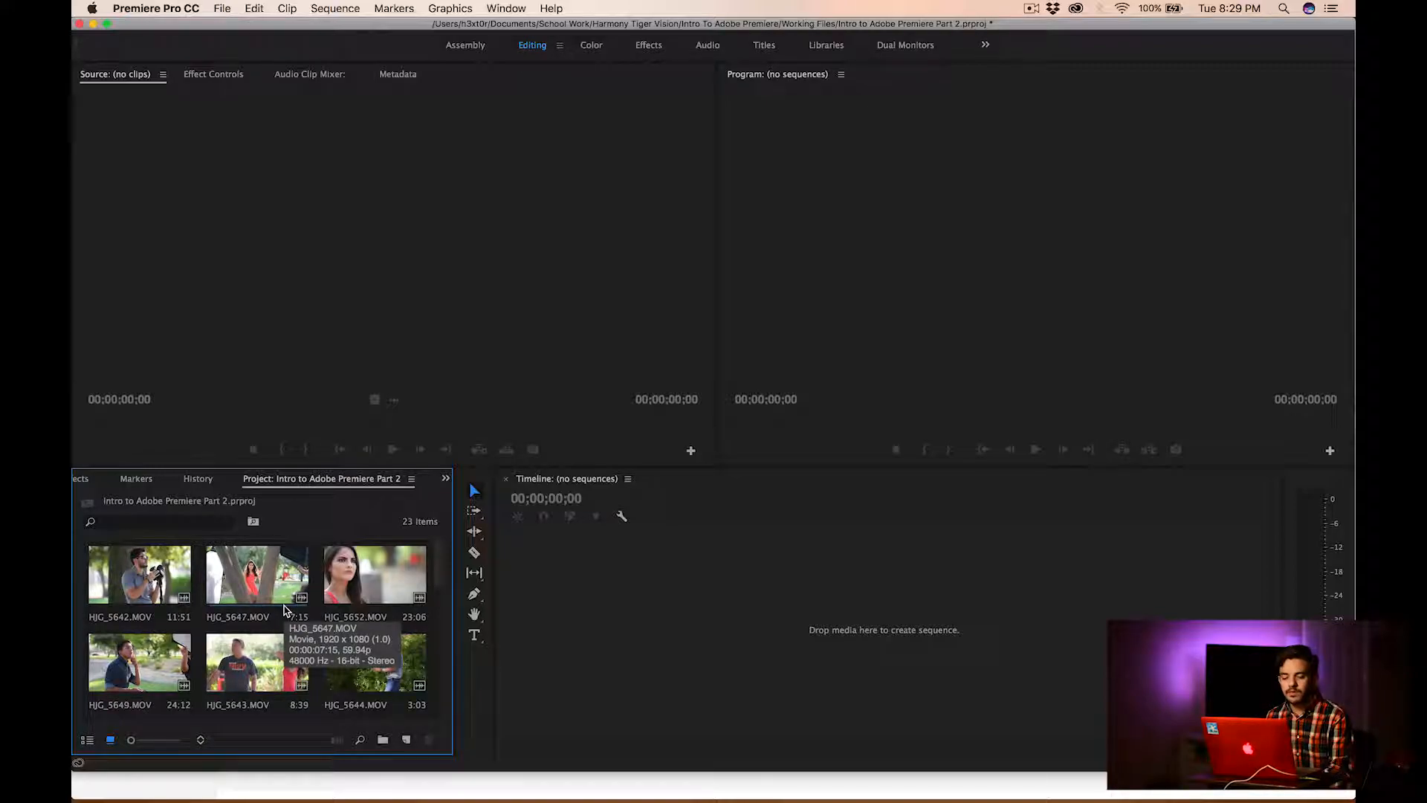
scroll(286, 610, "down", 6)
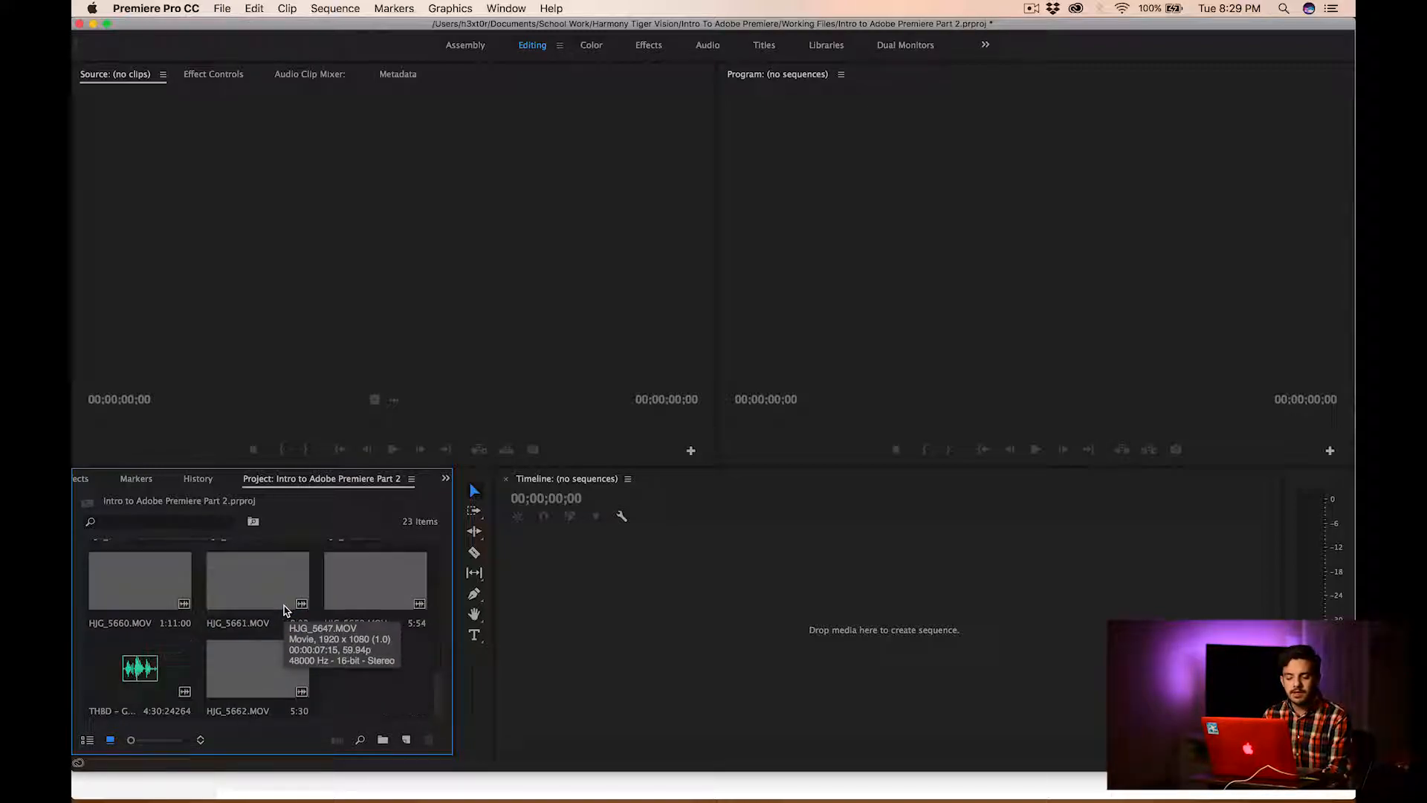
scroll(318, 667, "up", 3)
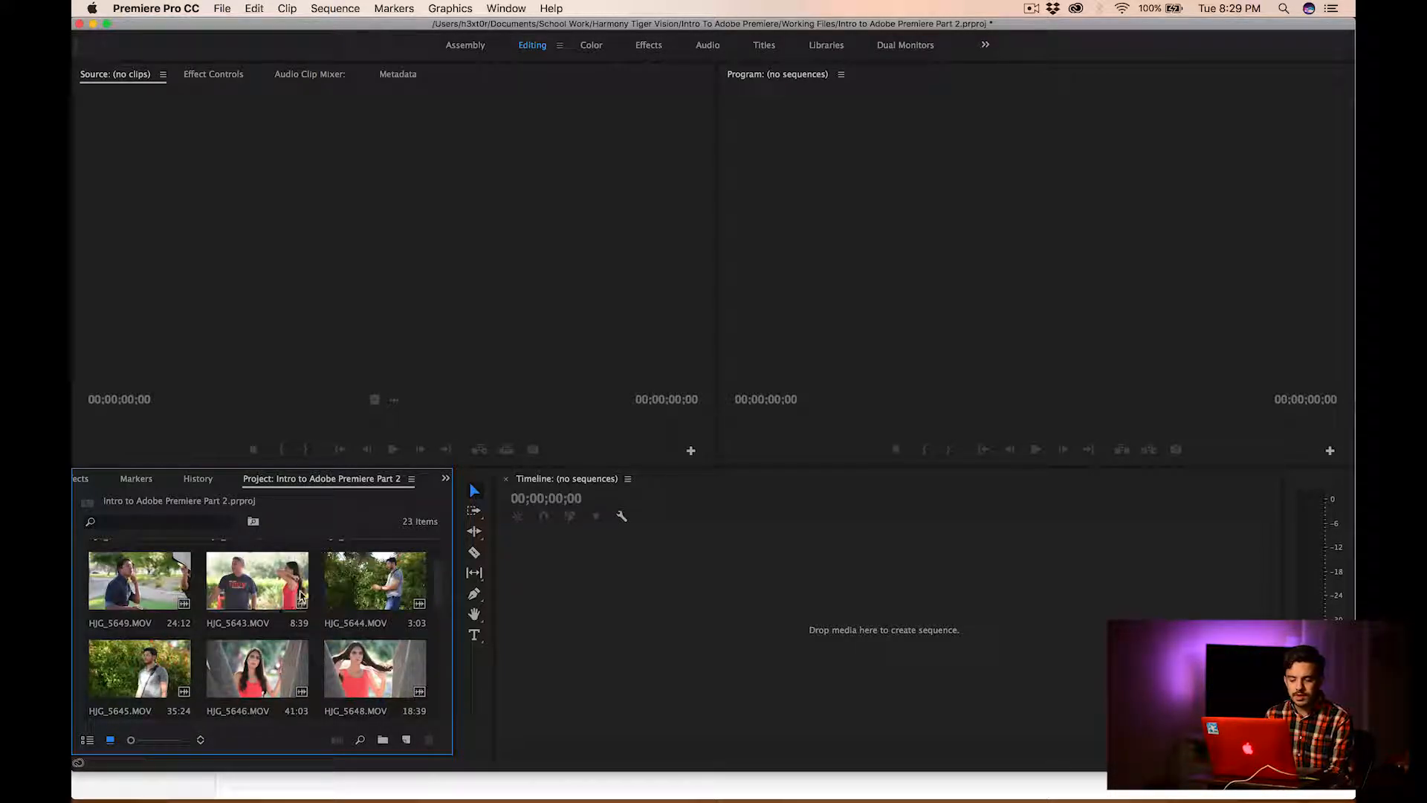
Open HJG_5644.MOV in the Source monitor and preview its playback
double_click(368, 584)
left_click(368, 584)
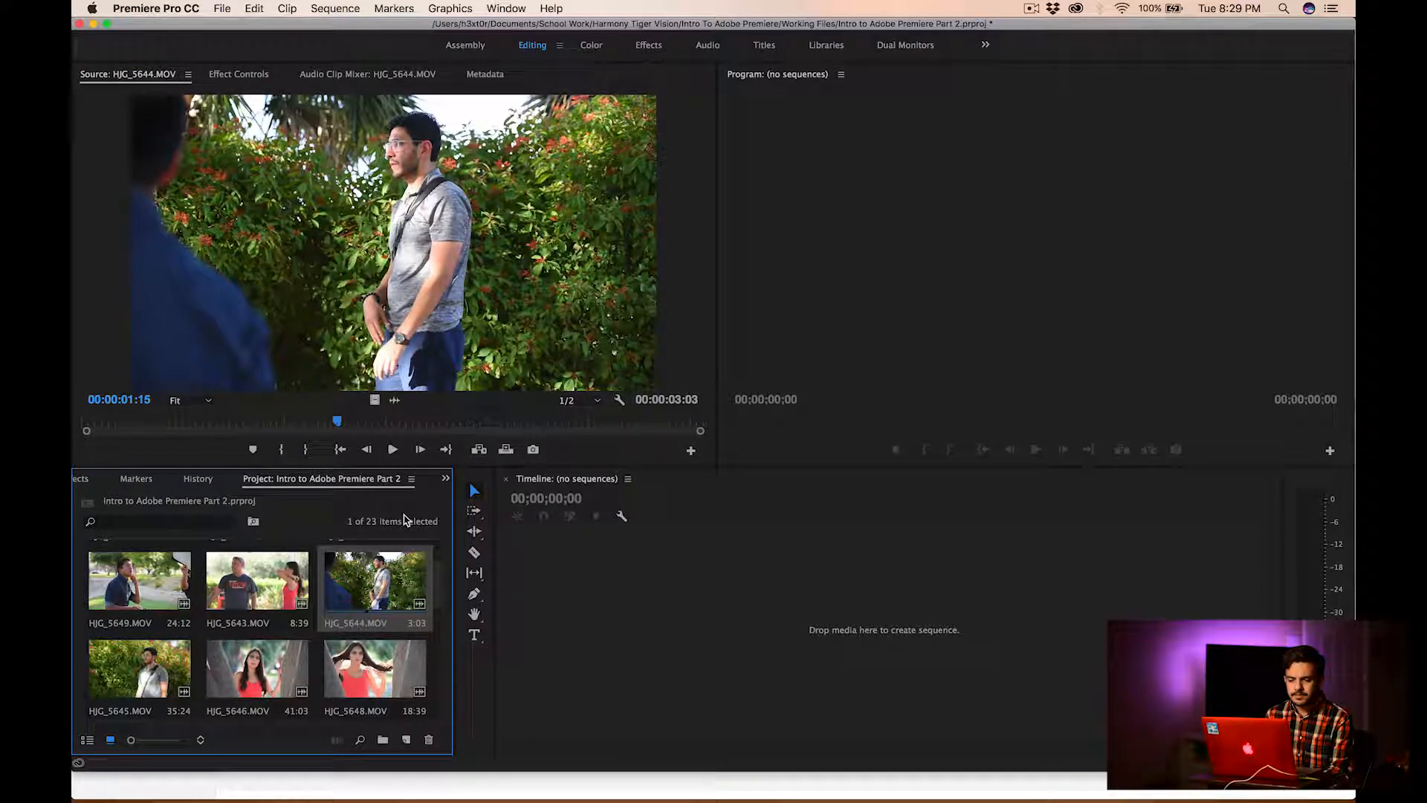
left_click(396, 450)
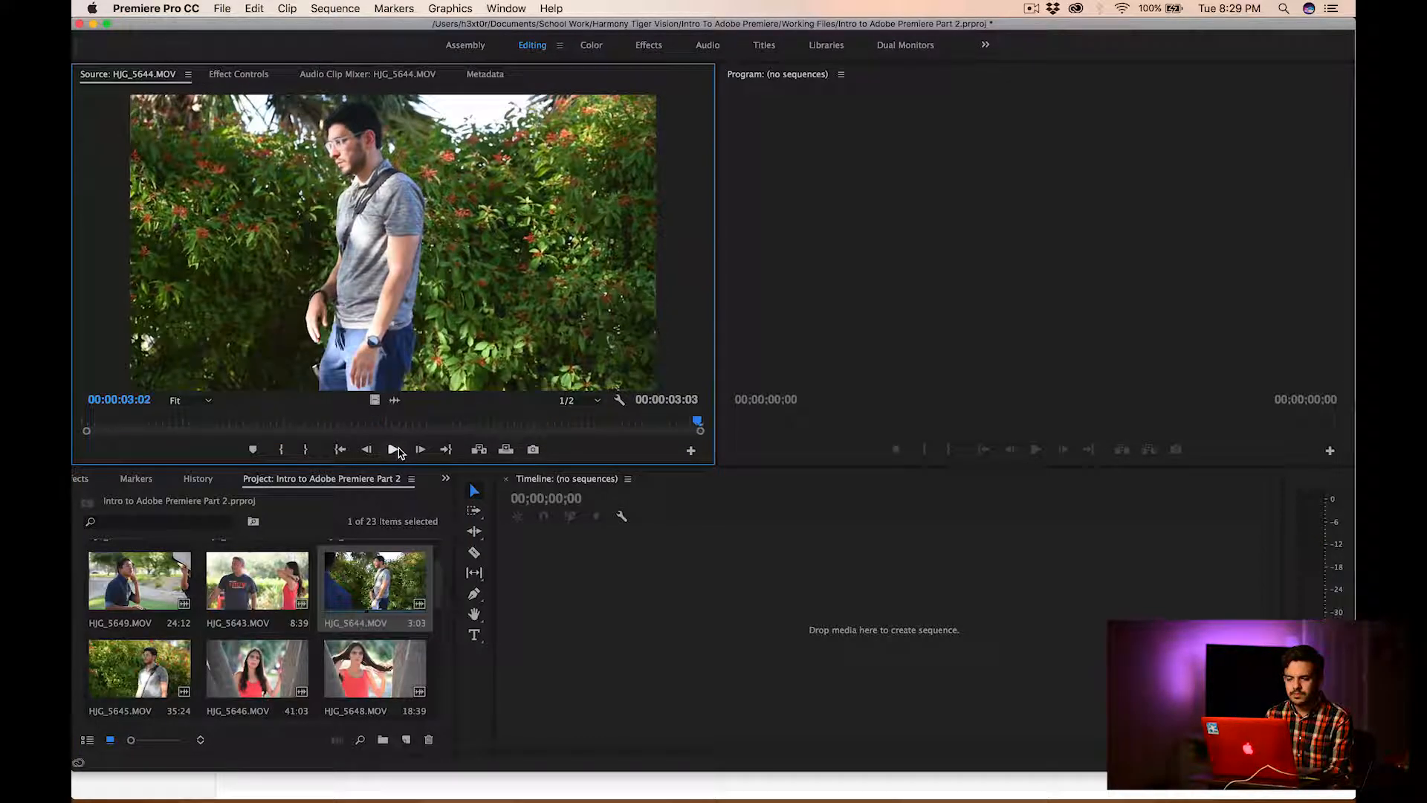
left_click(396, 450)
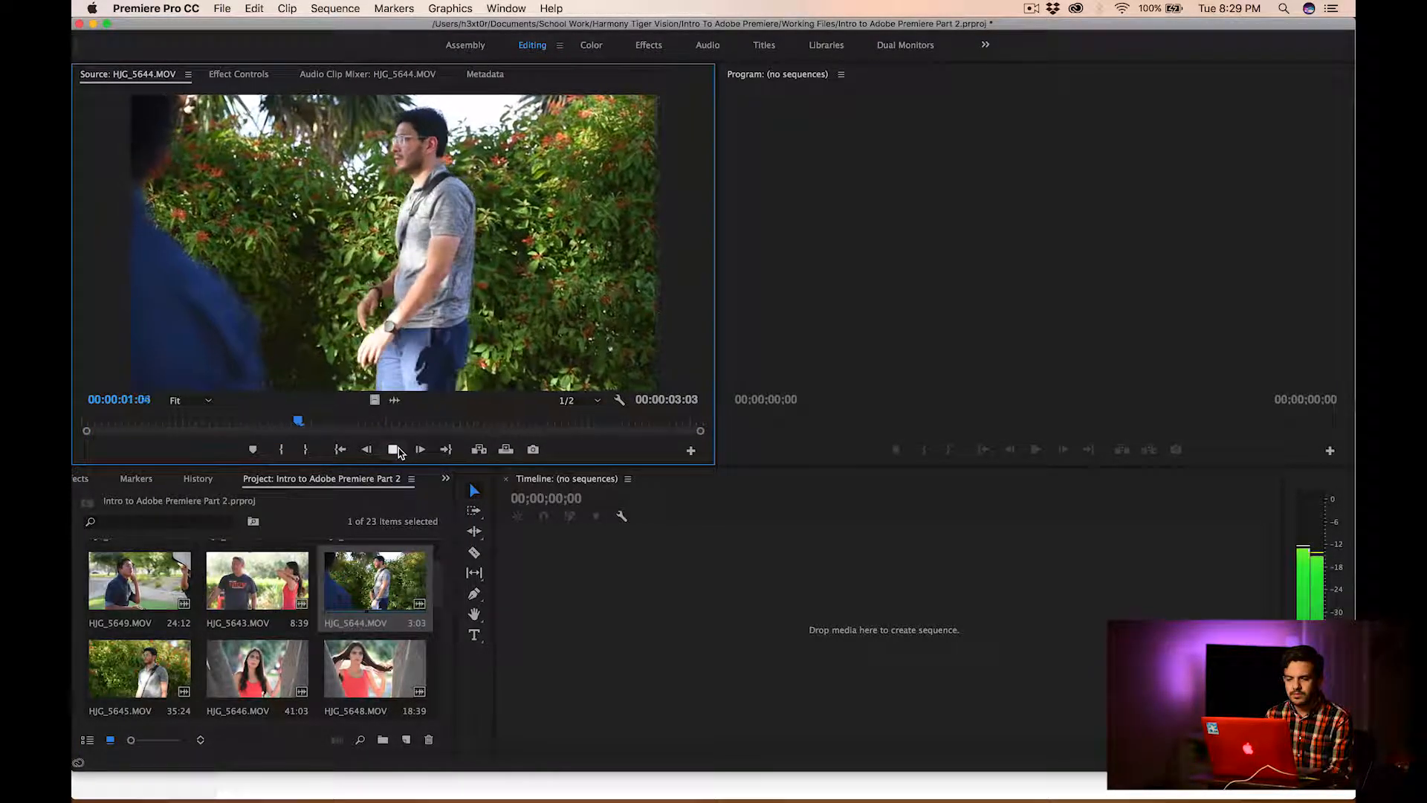
left_click(396, 450)
left_click(396, 450)
Load HJG_5645.MOV into the Source monitor and play its opening seconds
scroll(216, 651, "down", 3)
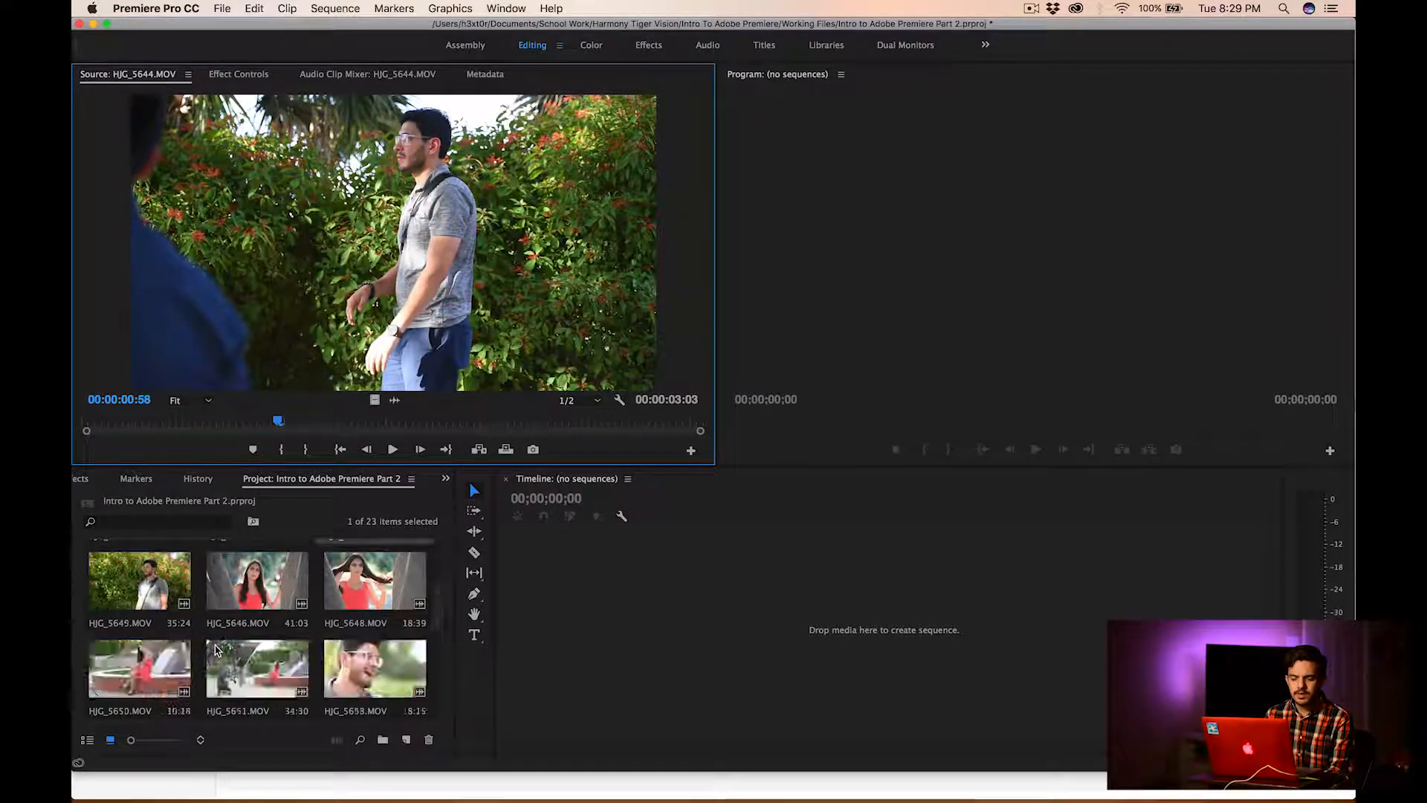
scroll(216, 651, "up", 3)
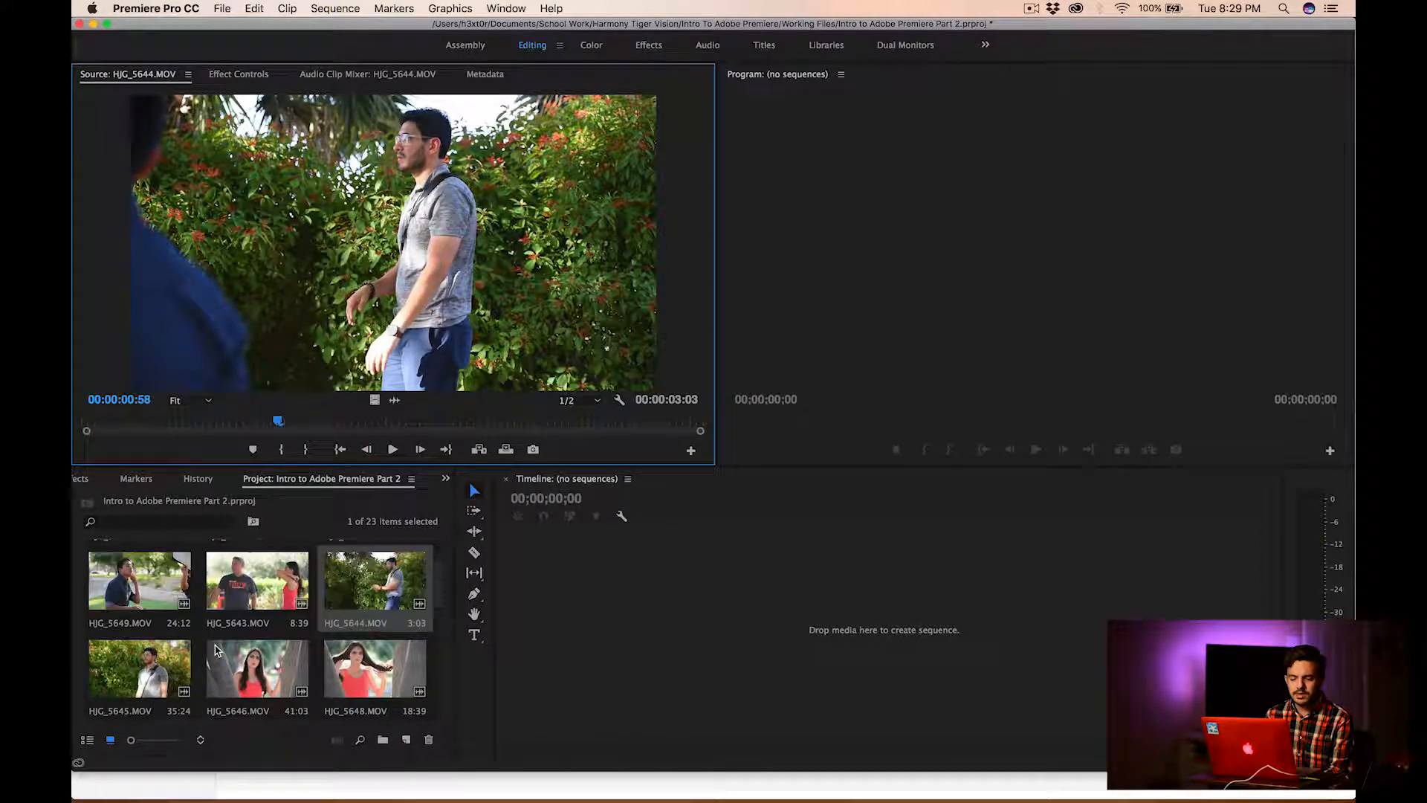
double_click(175, 666)
left_click(393, 448)
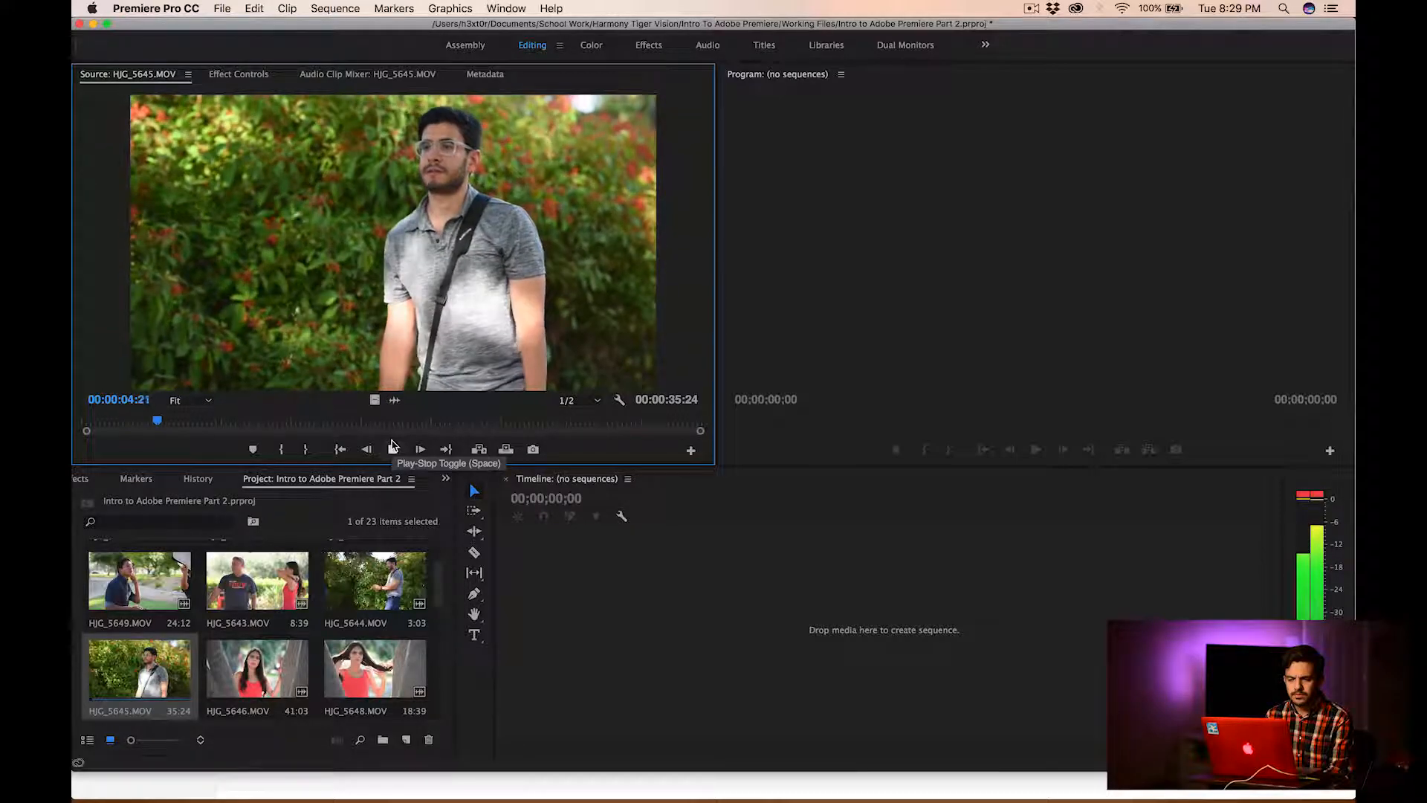
left_click(394, 447)
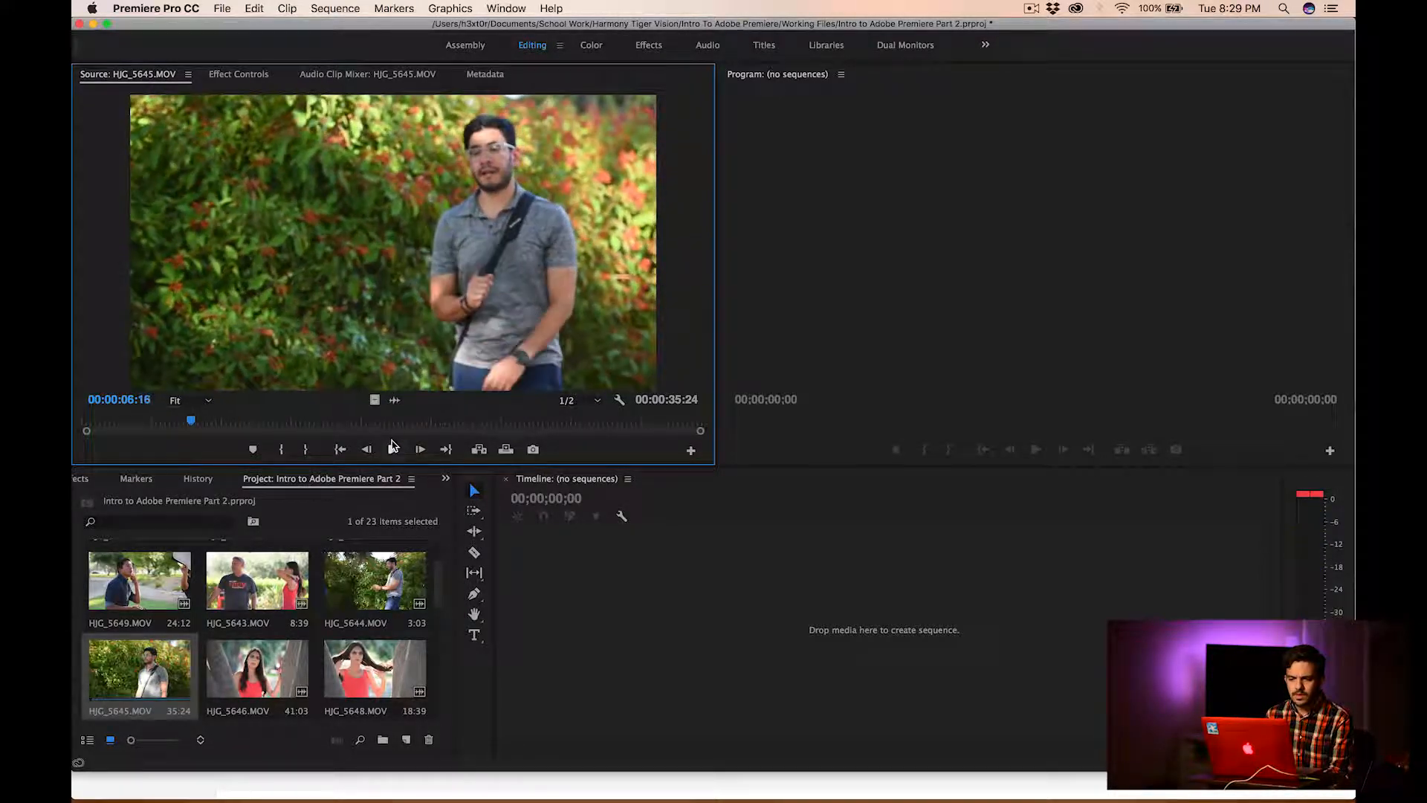
Mark an In point at 00:00:04:06 in HJG_5645.MOV and place the trimmed clip on the empty timeline as a new sequence
left_click_drag(191, 426, 153, 427)
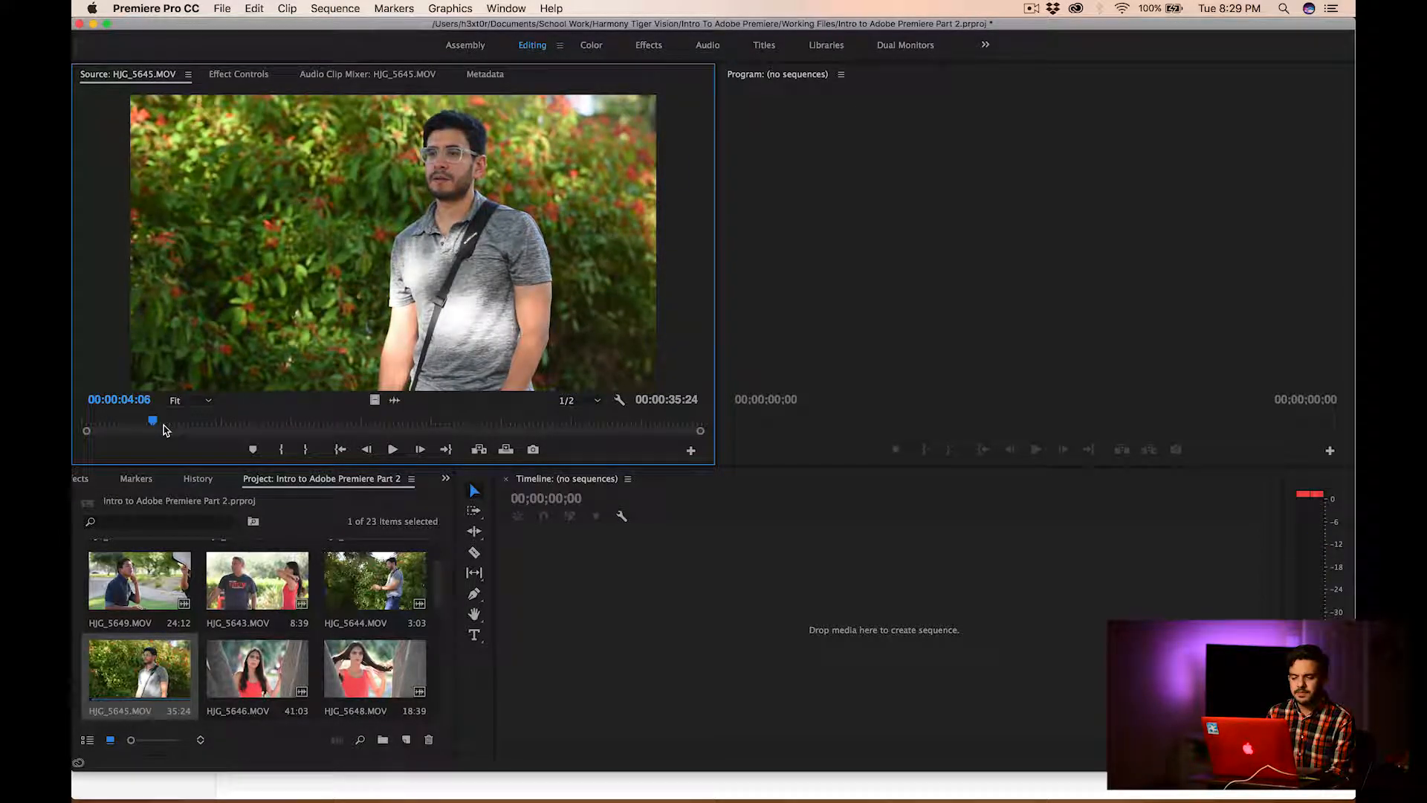
left_click(282, 452)
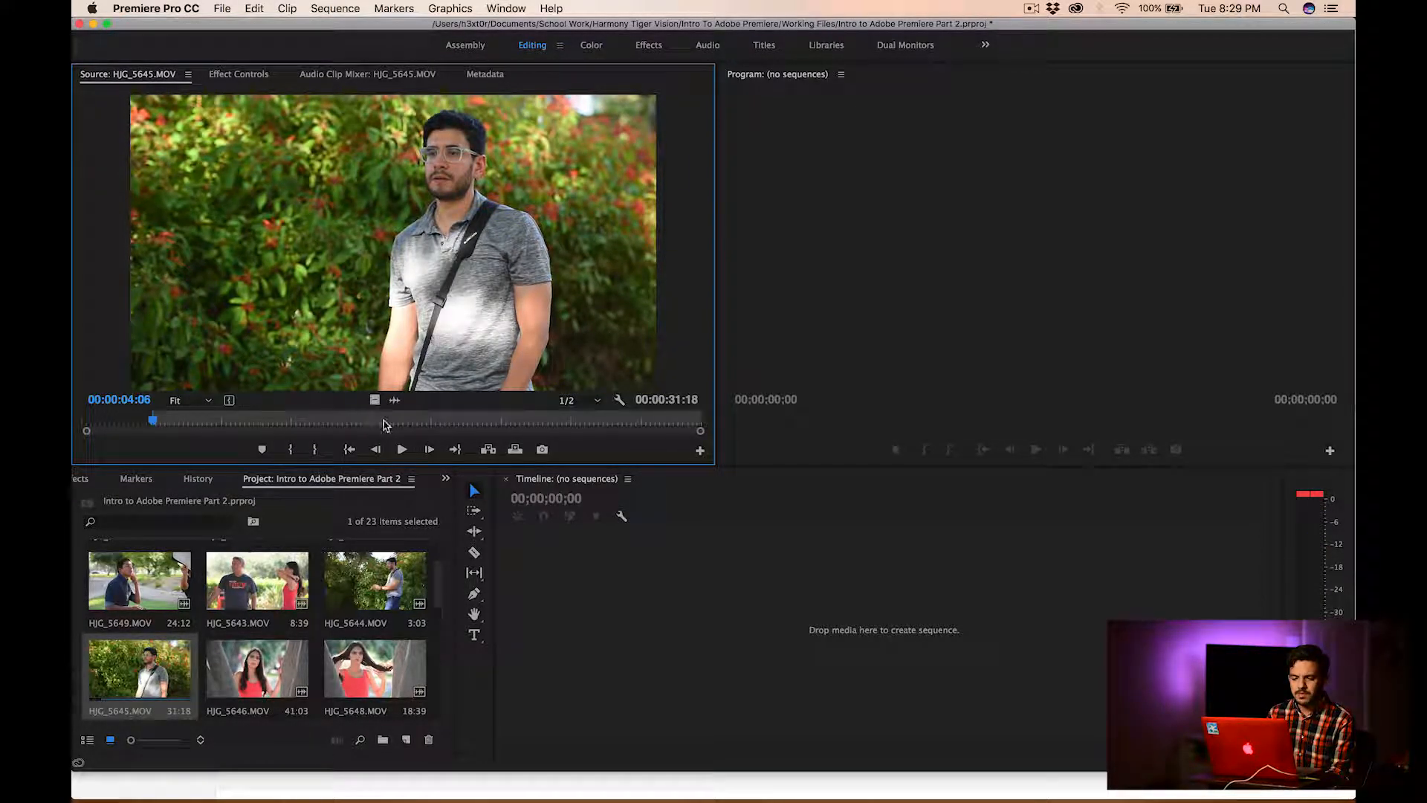
left_click_drag(488, 397, 619, 626)
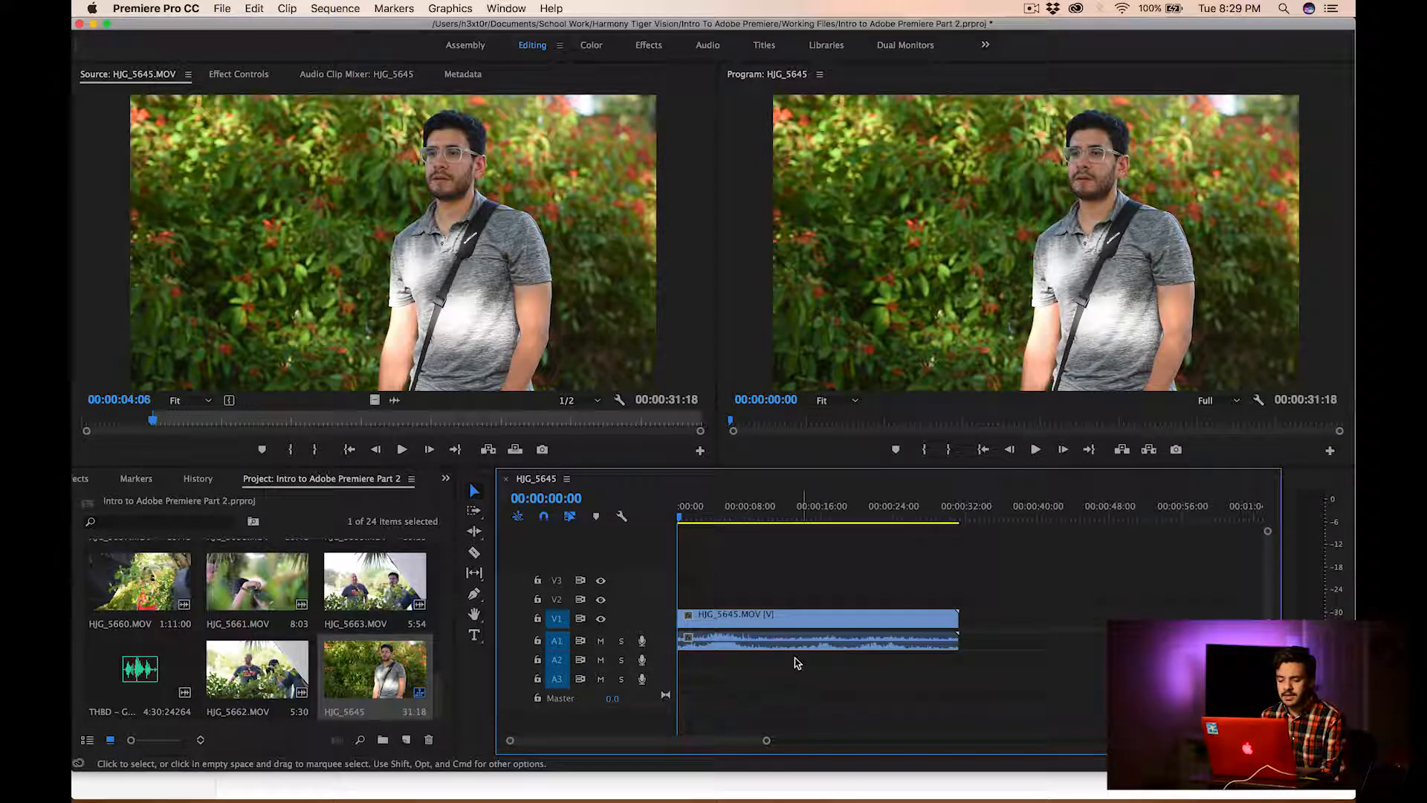
left_click(780, 649)
left_click(1087, 669)
left_click(900, 648)
left_click_drag(902, 623, 824, 619)
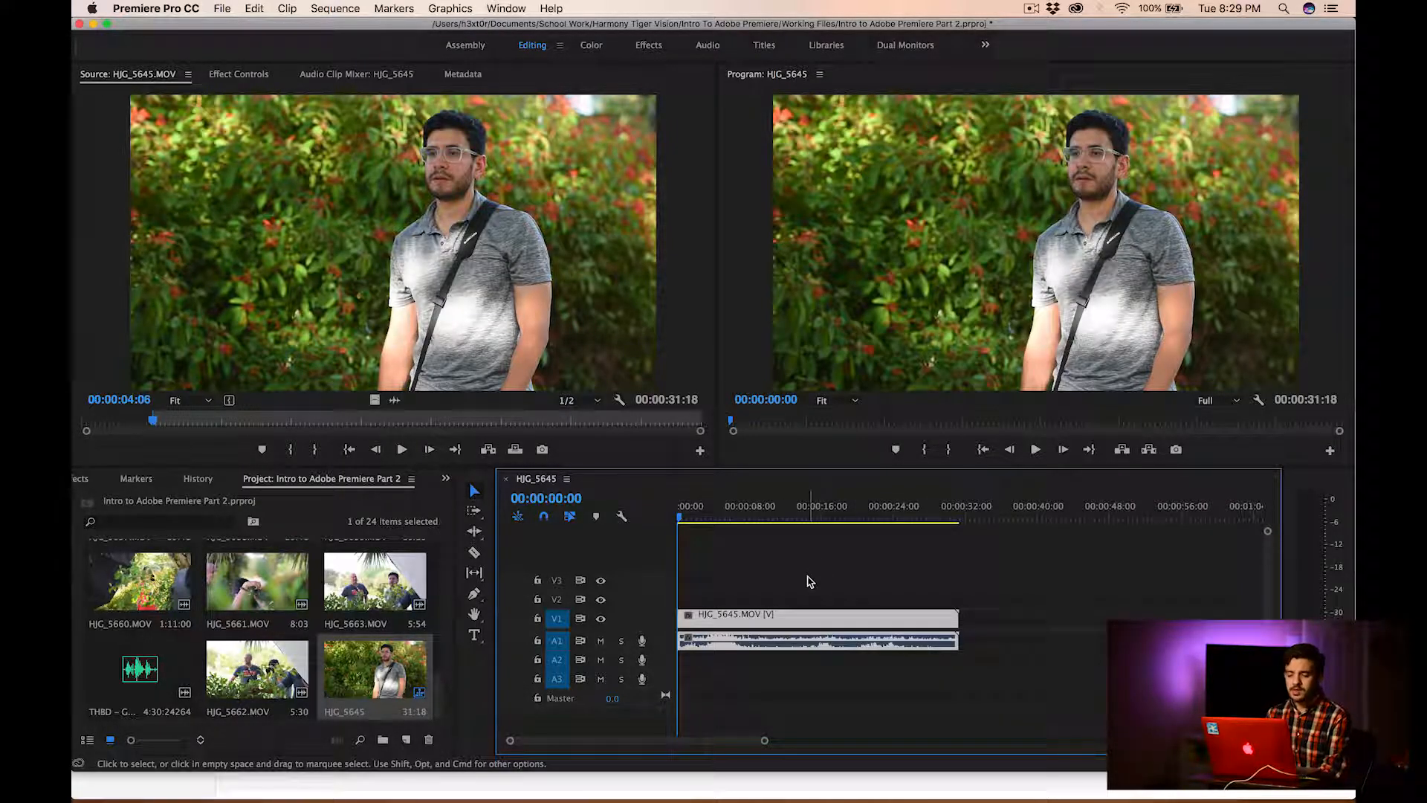
left_click(811, 582)
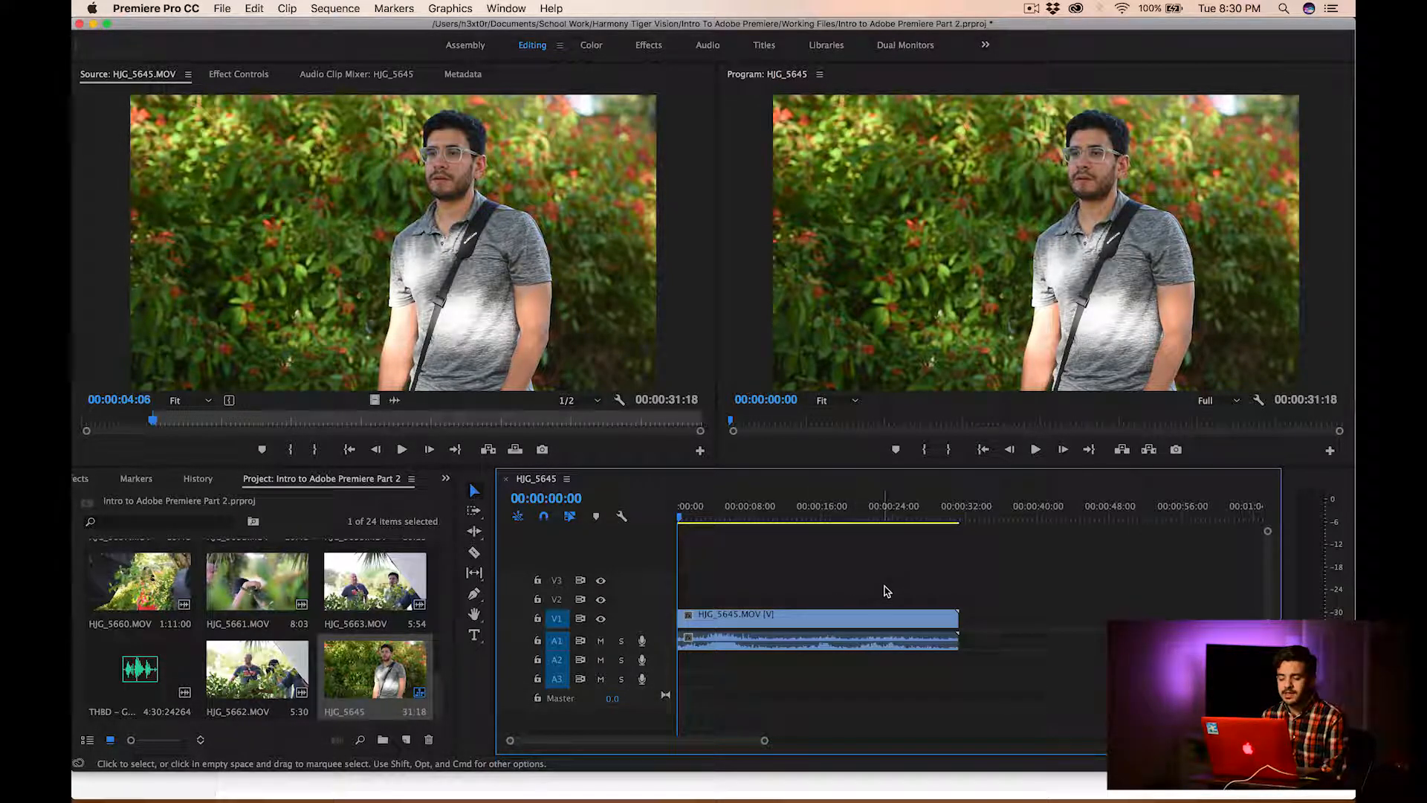
Unlink the video and audio of the HJG_5645.MOV clip in the timeline and clear the selection
right_click(859, 649)
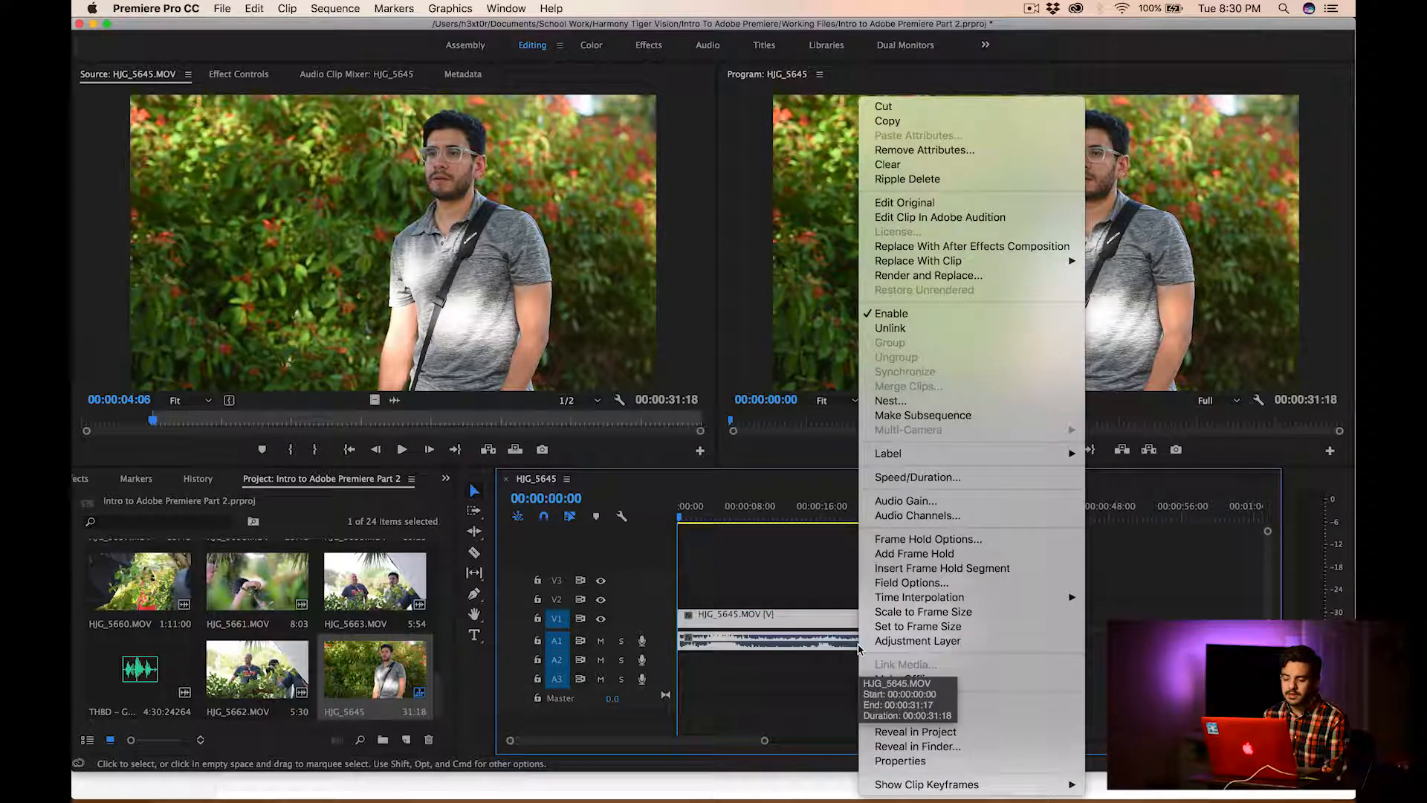
left_click(910, 328)
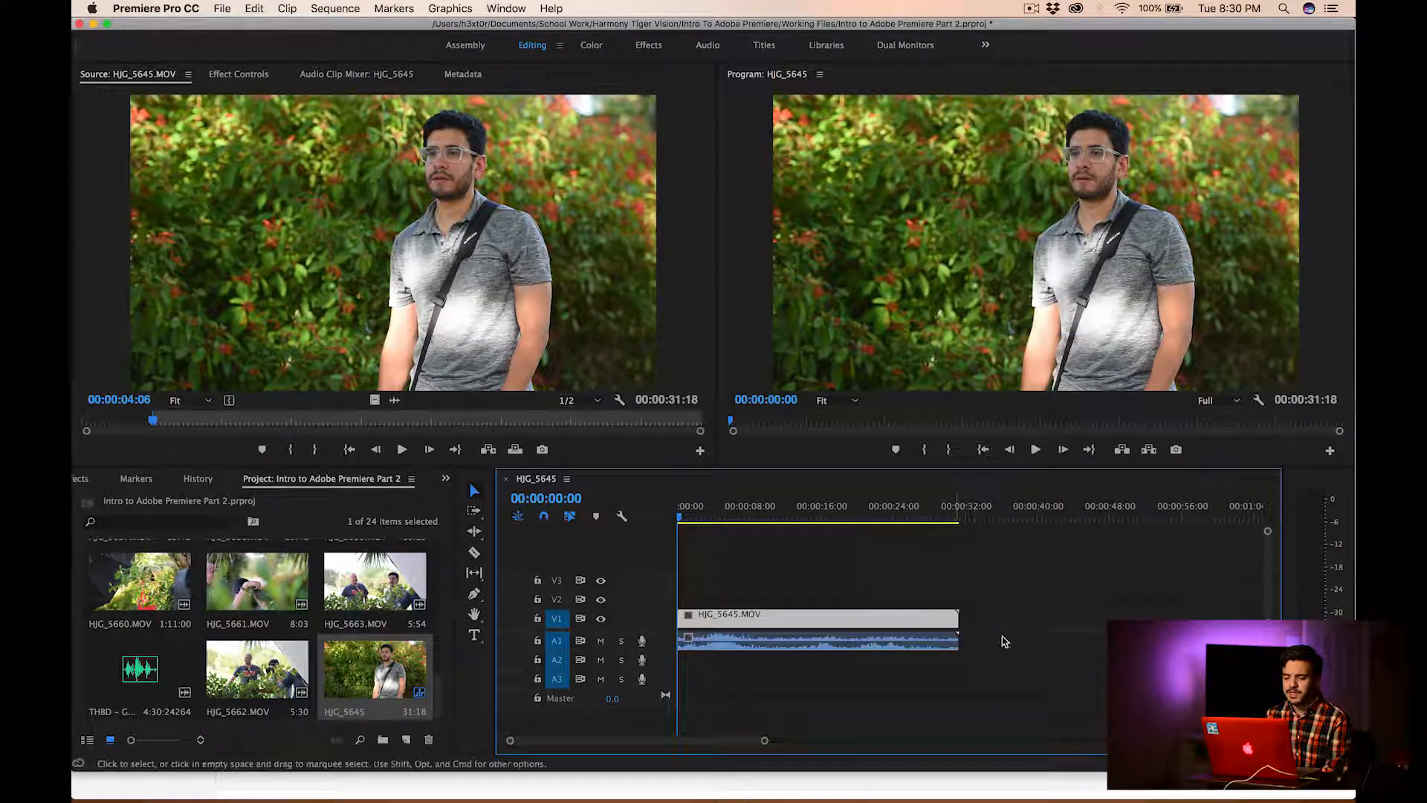
left_click(996, 658)
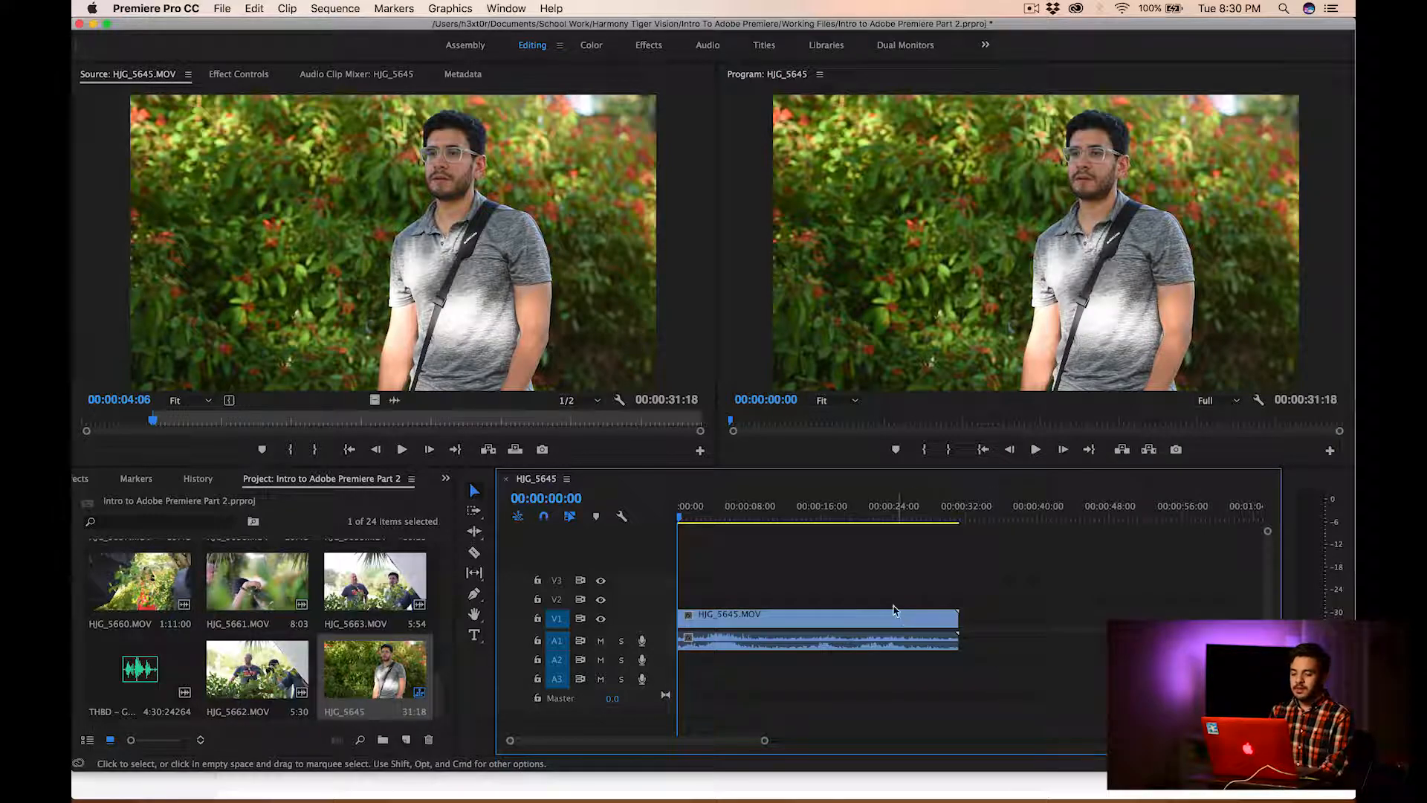
Select the video and audio parts of HJG_5645.MOV separately, and delete the audio part from track A1
left_click(822, 623)
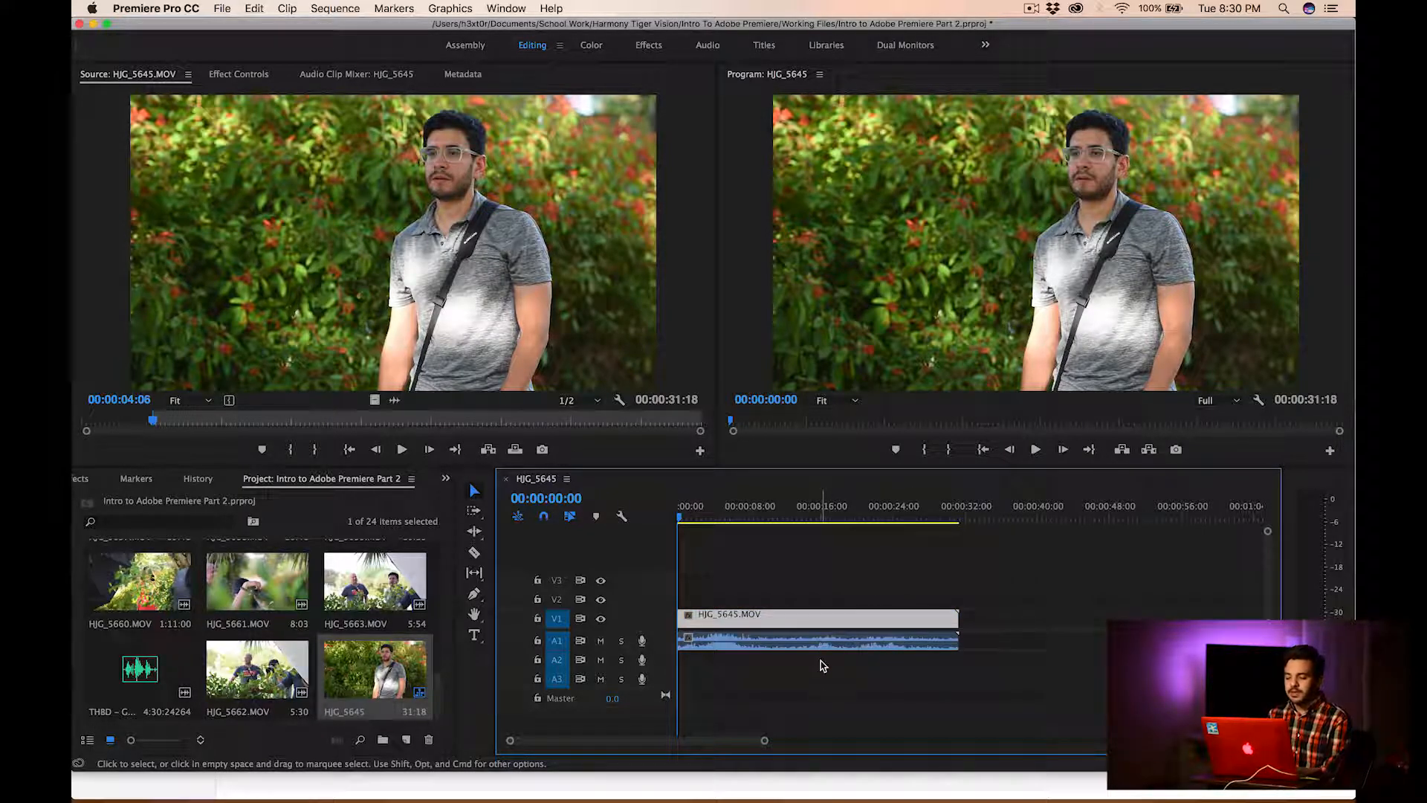
left_click(817, 639)
left_click(816, 618)
left_click(814, 639)
left_click(814, 622)
left_click(812, 655)
left_click(818, 617)
left_click(808, 660)
left_click(798, 644)
key("Delete")
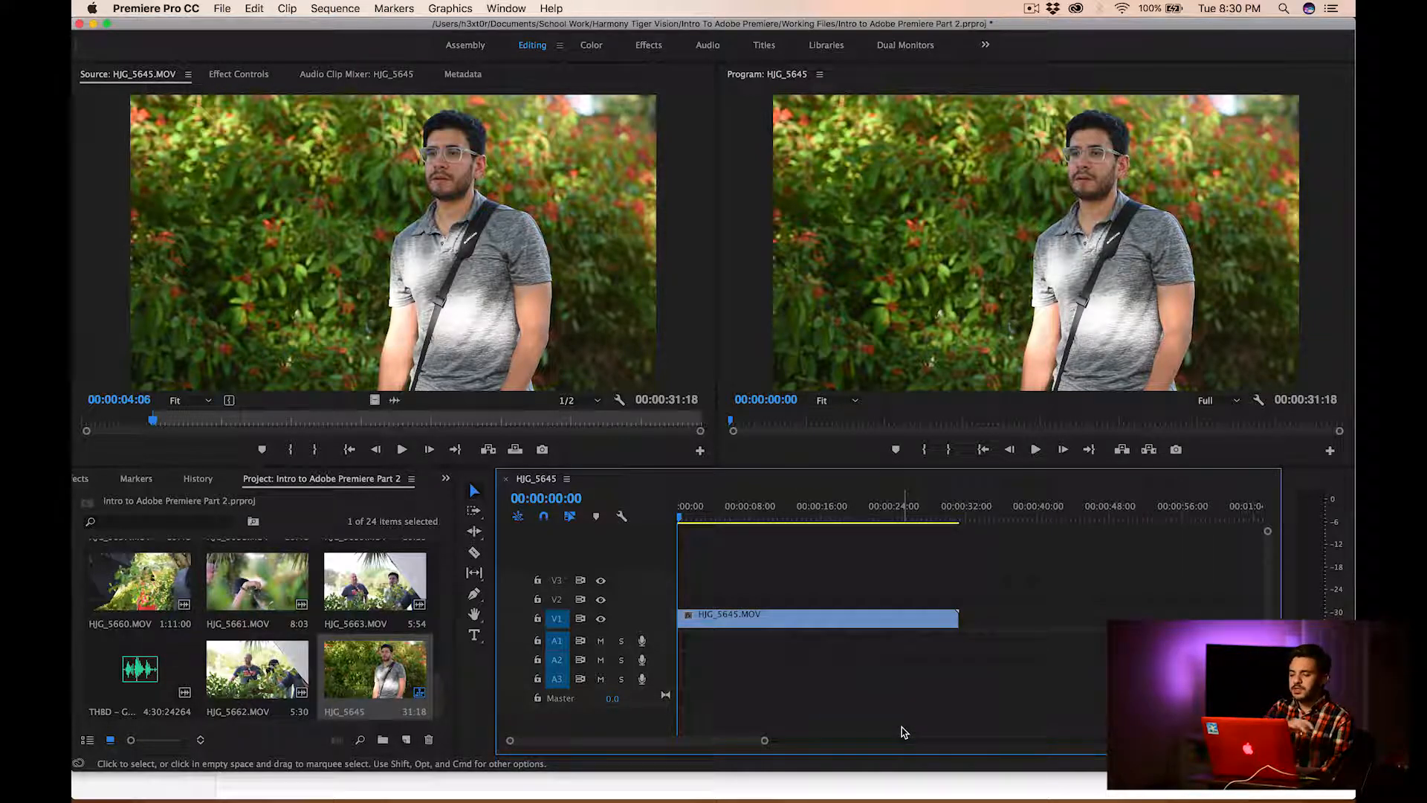
Play the sequence from the start to 00:00:13:15 and shorten the end of the HJG_5645.MOV clip to 00:00:20:57
key("space")
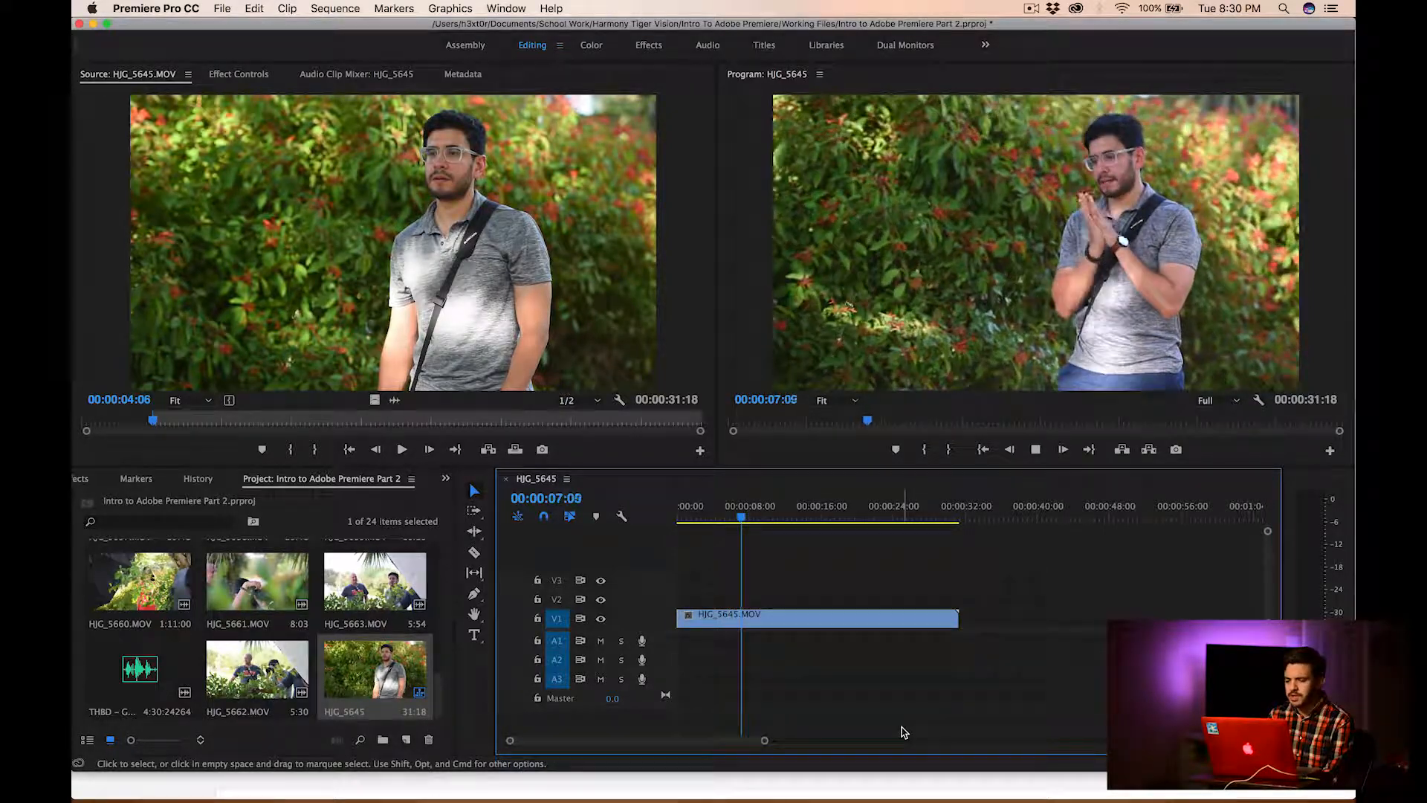
key("space")
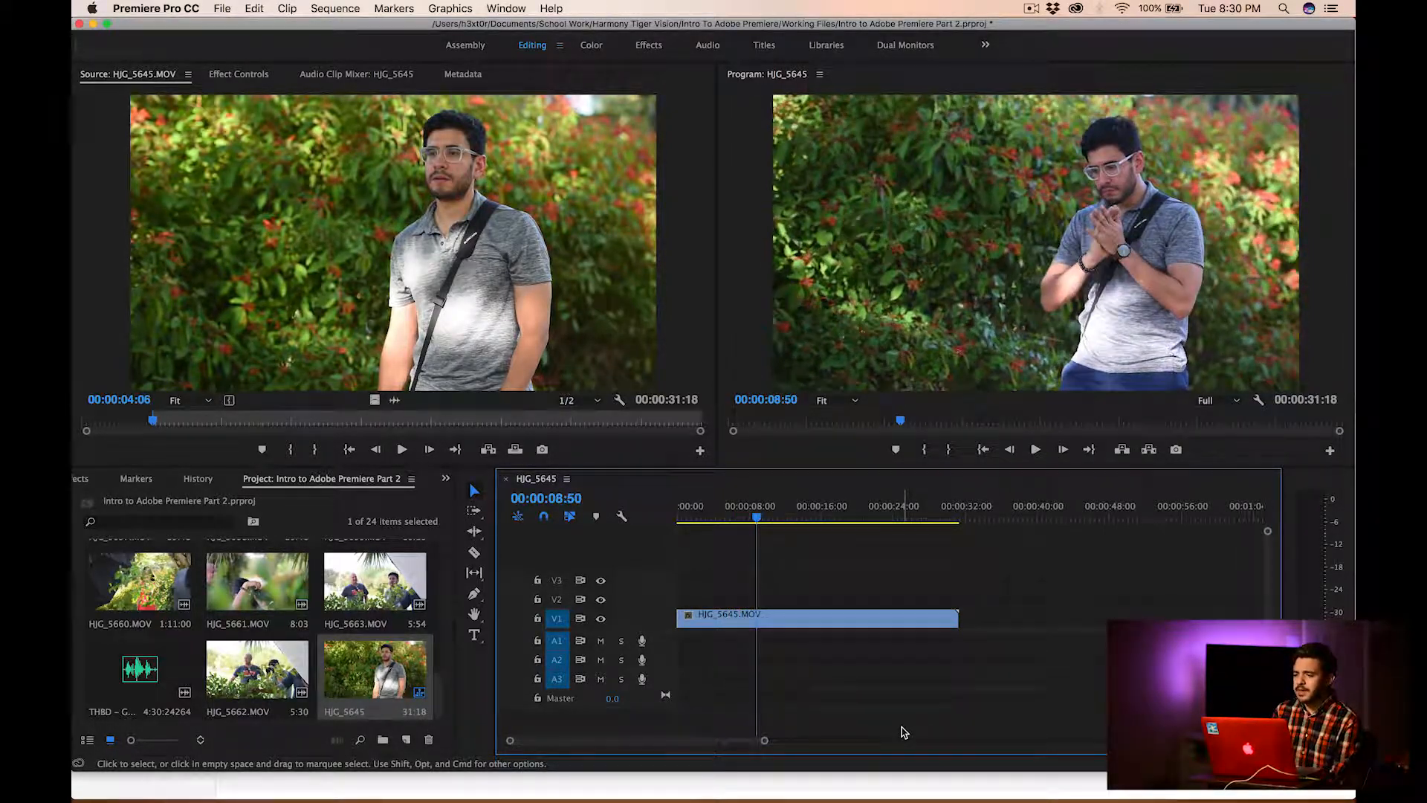
key("space")
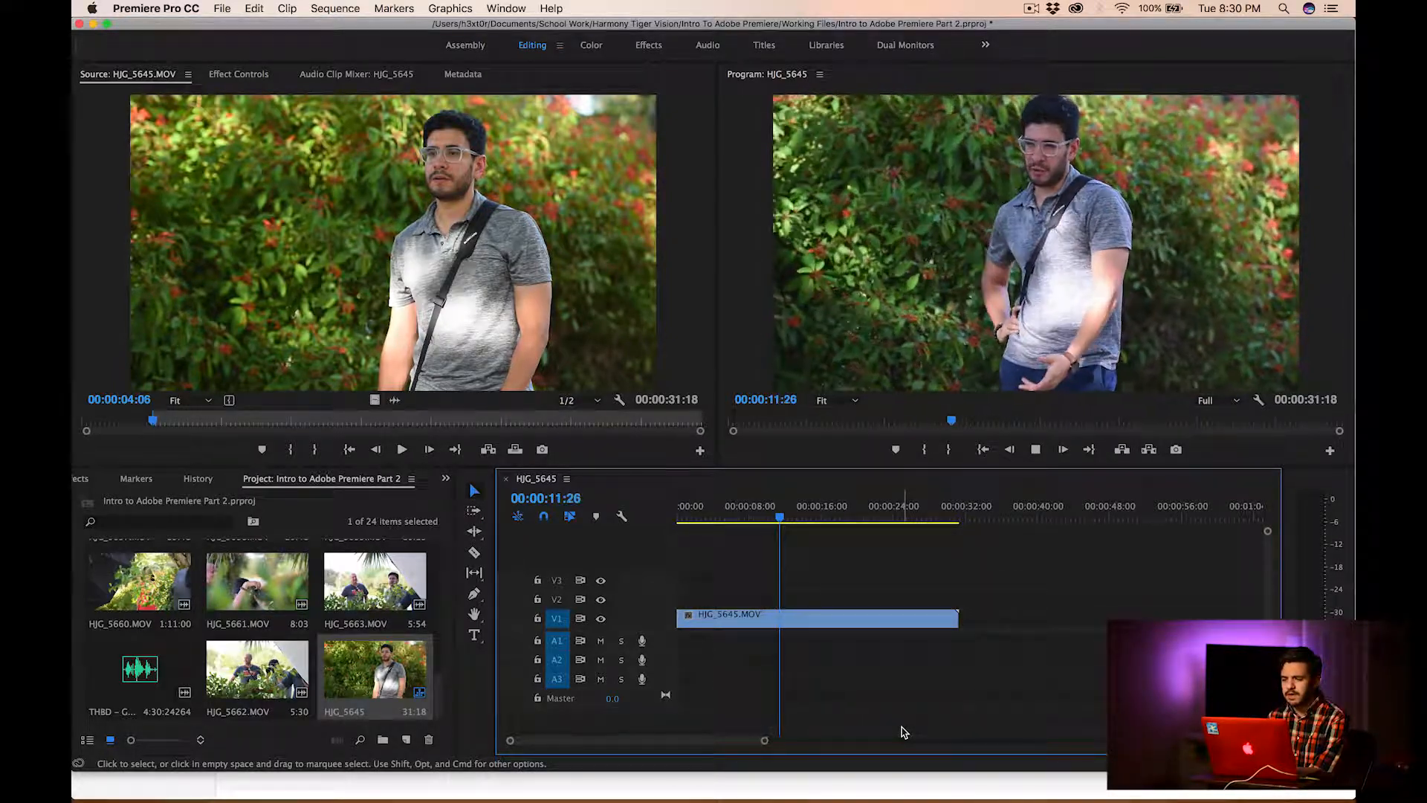
key("space")
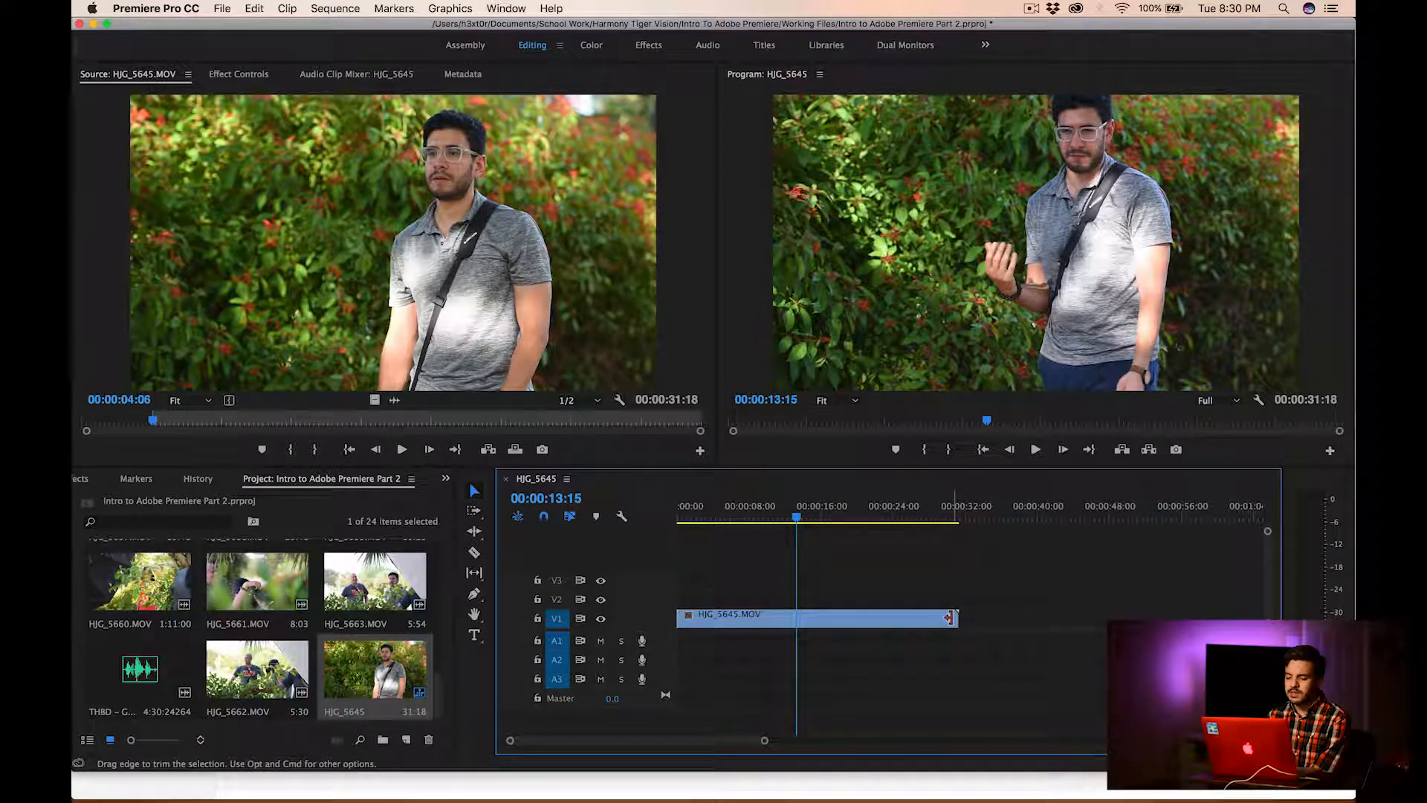
left_click_drag(954, 619, 863, 618)
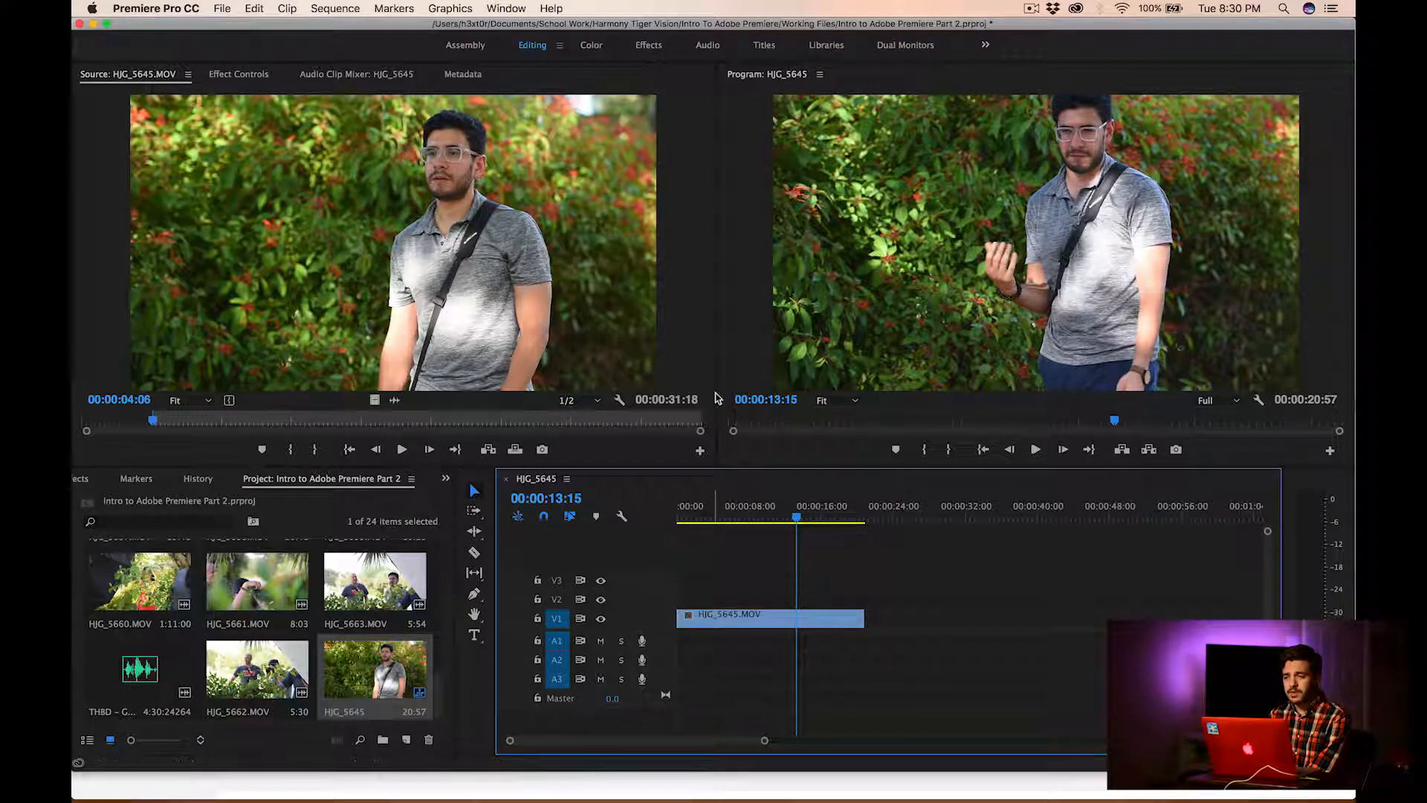
Split the HJG_5645.MOV clip on V1 at the playhead, 00:00:13:15, with the Razor tool
left_click(475, 559)
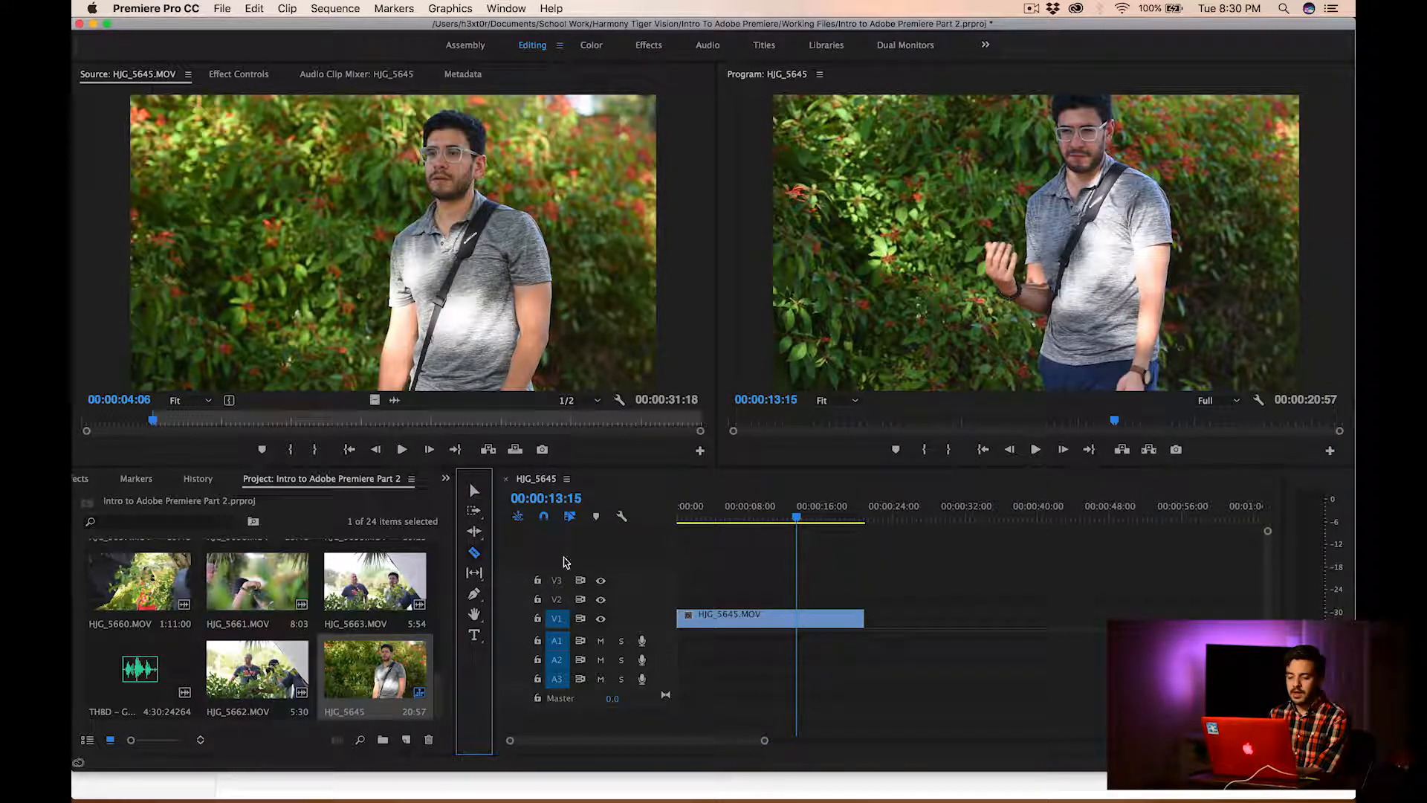
left_click(803, 618)
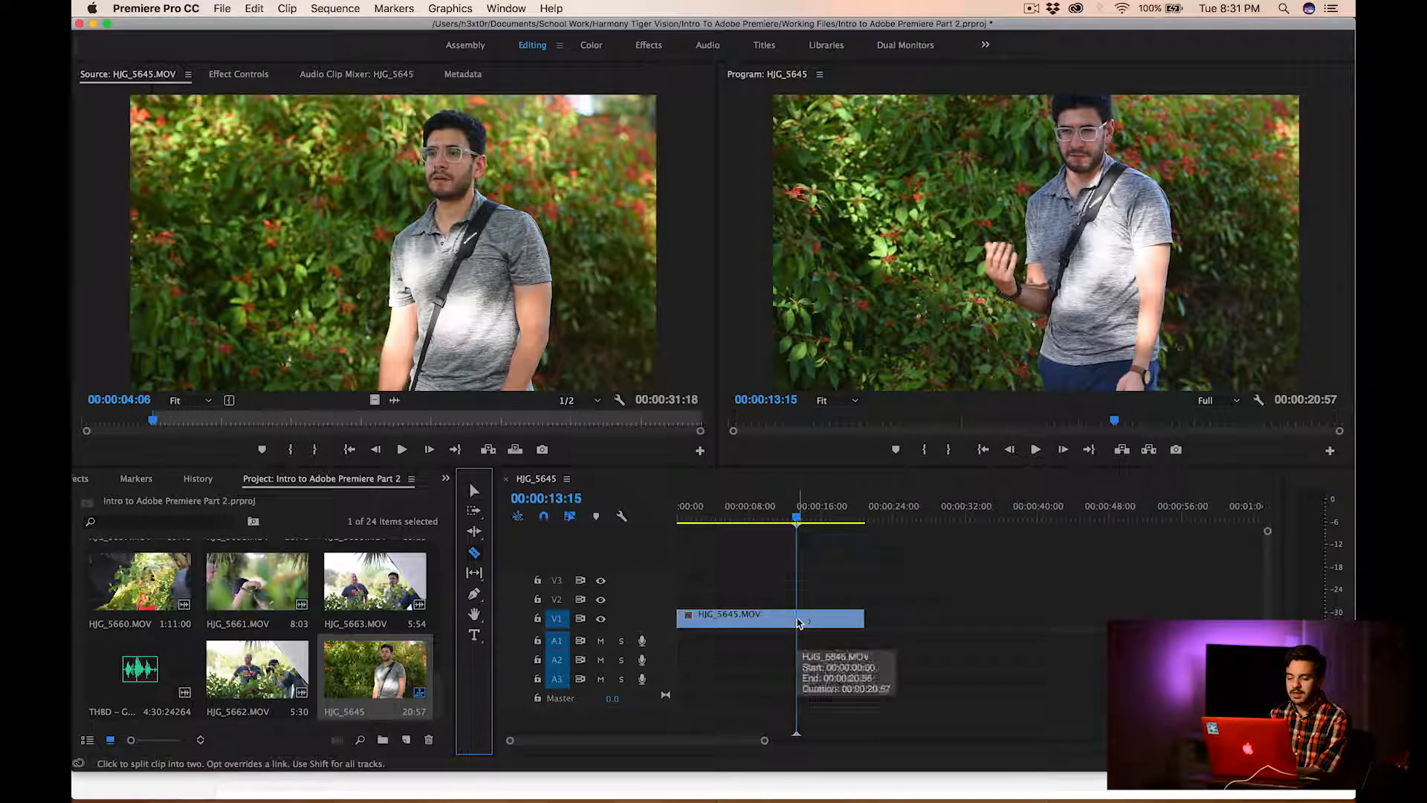
left_click(846, 619)
left_click(766, 621)
left_click(820, 619)
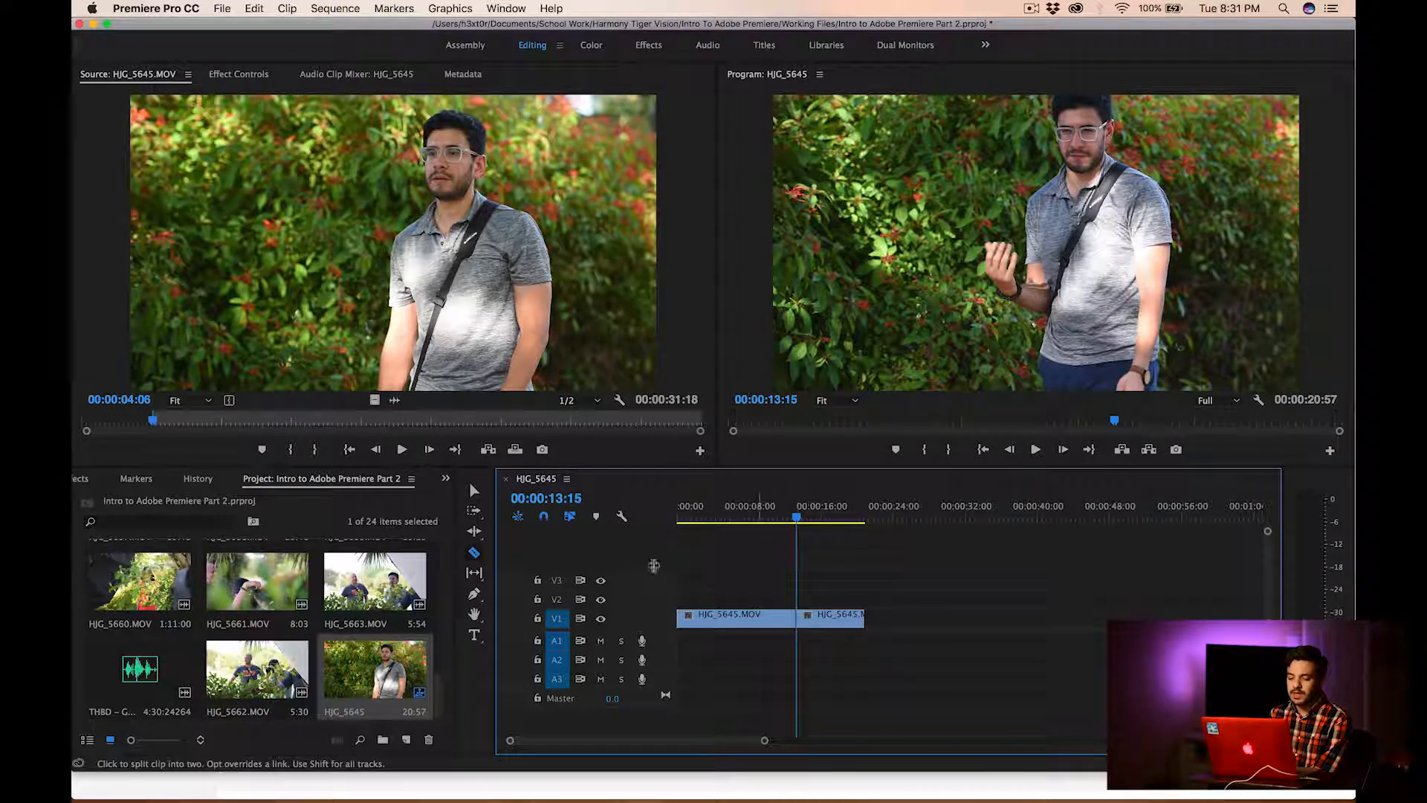
Delete the second piece of HJG_5645.MOV after the cut and move the playhead to 00:00:12:54
left_click(471, 489)
left_click_drag(822, 590, 874, 651)
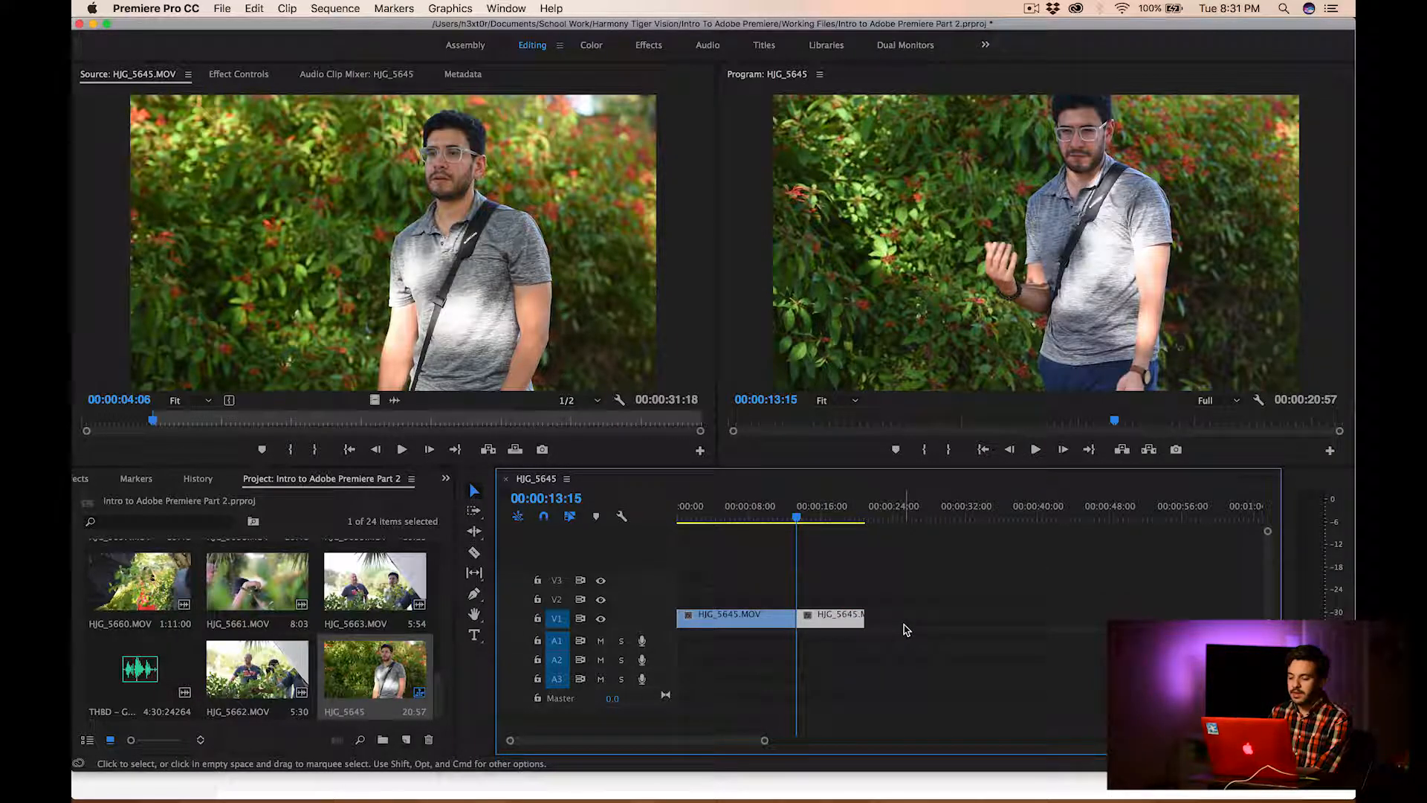
key("Delete")
mouse_move(796, 519)
left_mouse_down()
mouse_move(707, 521)
mouse_move(793, 521)
left_mouse_up()
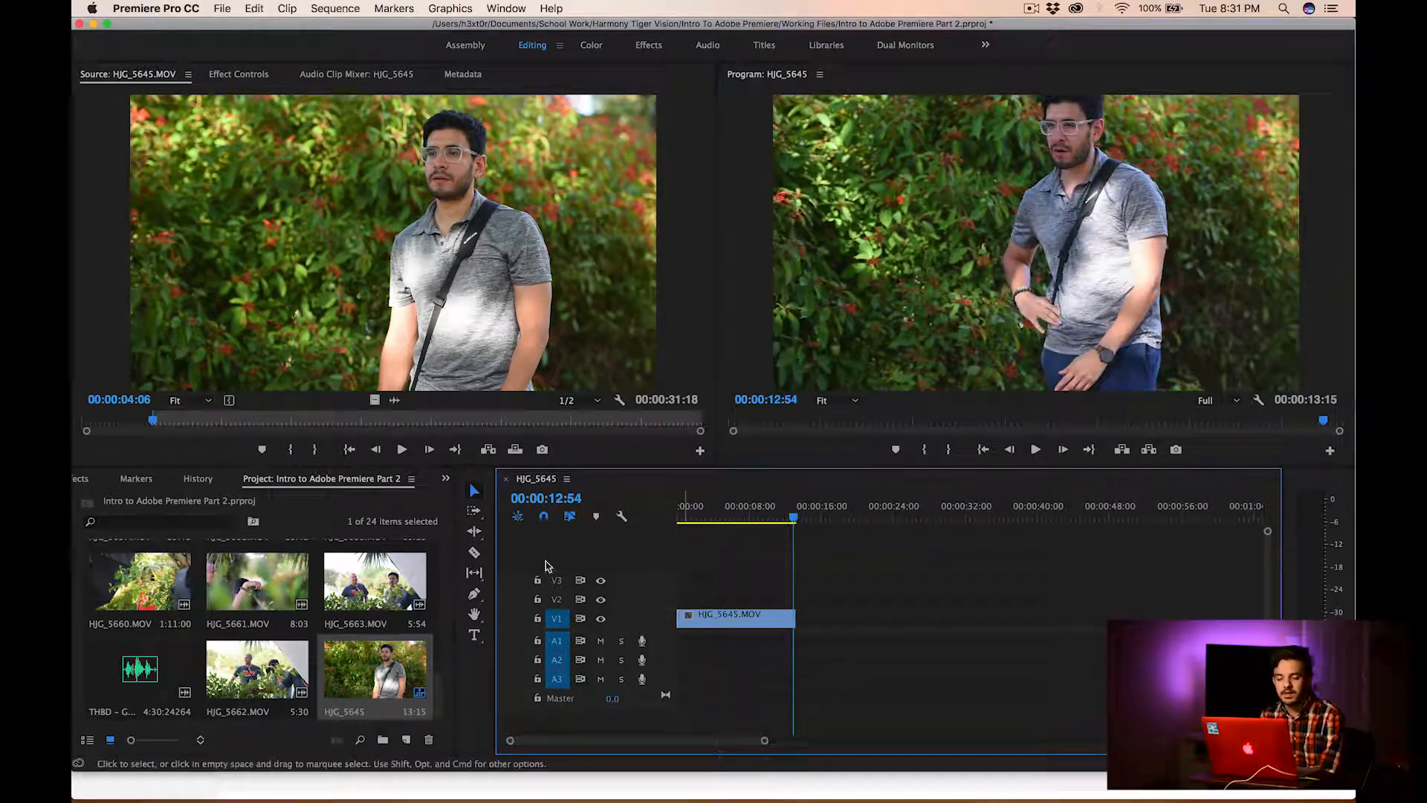
Place the THBD music file on audio track A1, aligned with the start of the sequence
left_click(134, 673)
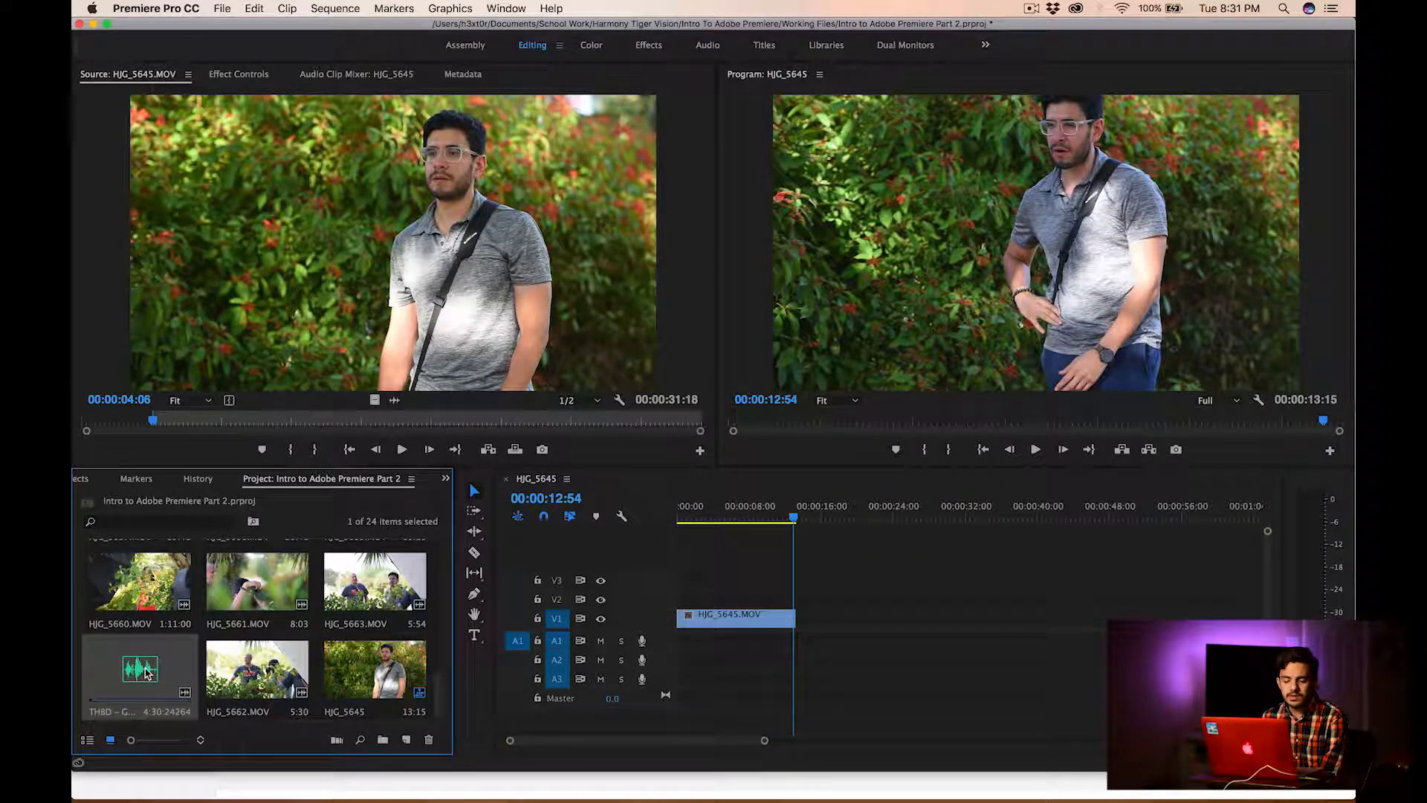
left_click_drag(141, 675, 505, 561)
left_click_drag(675, 627, 678, 643)
Return the playhead to the sequence start and play the clip with the music up to 00:00:08:19
key("Home")
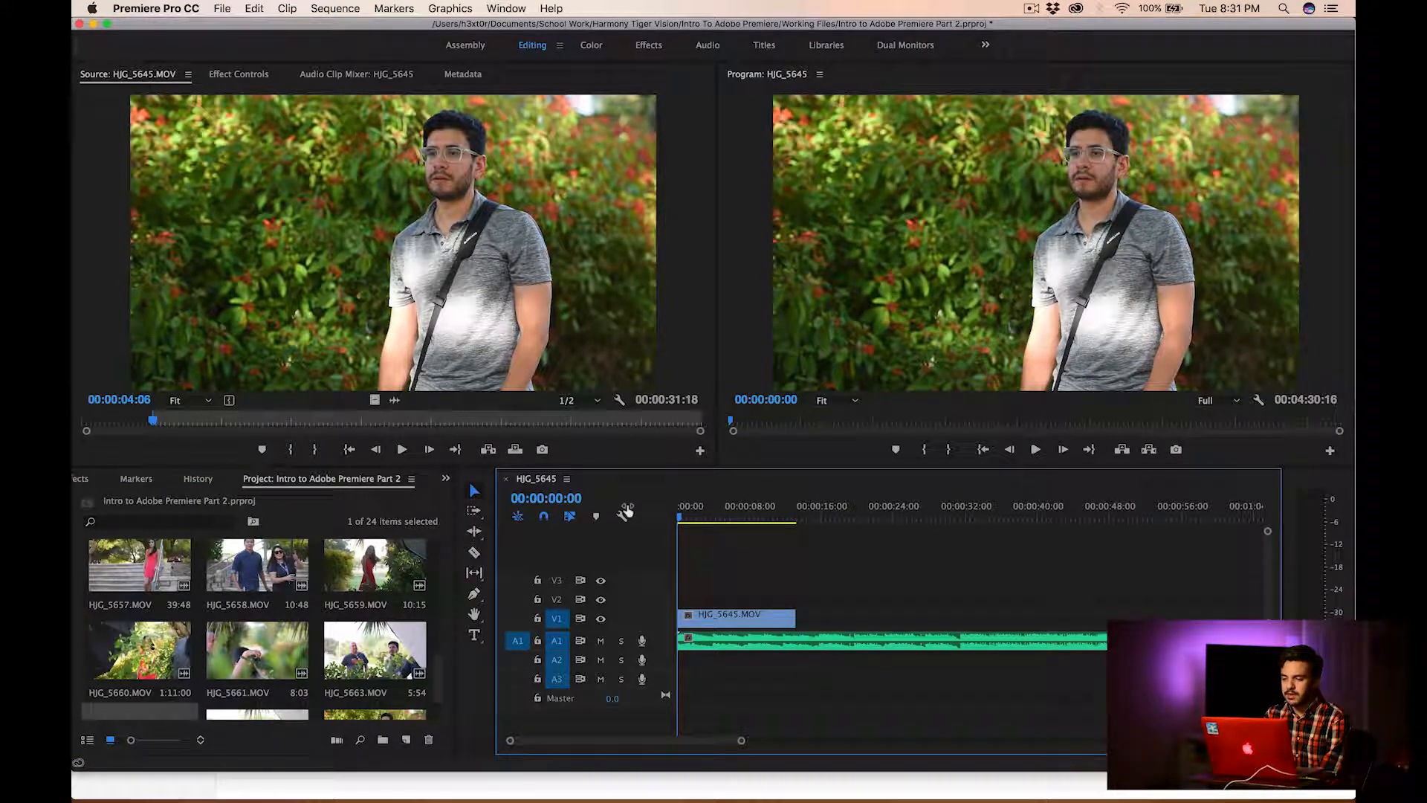
key("space")
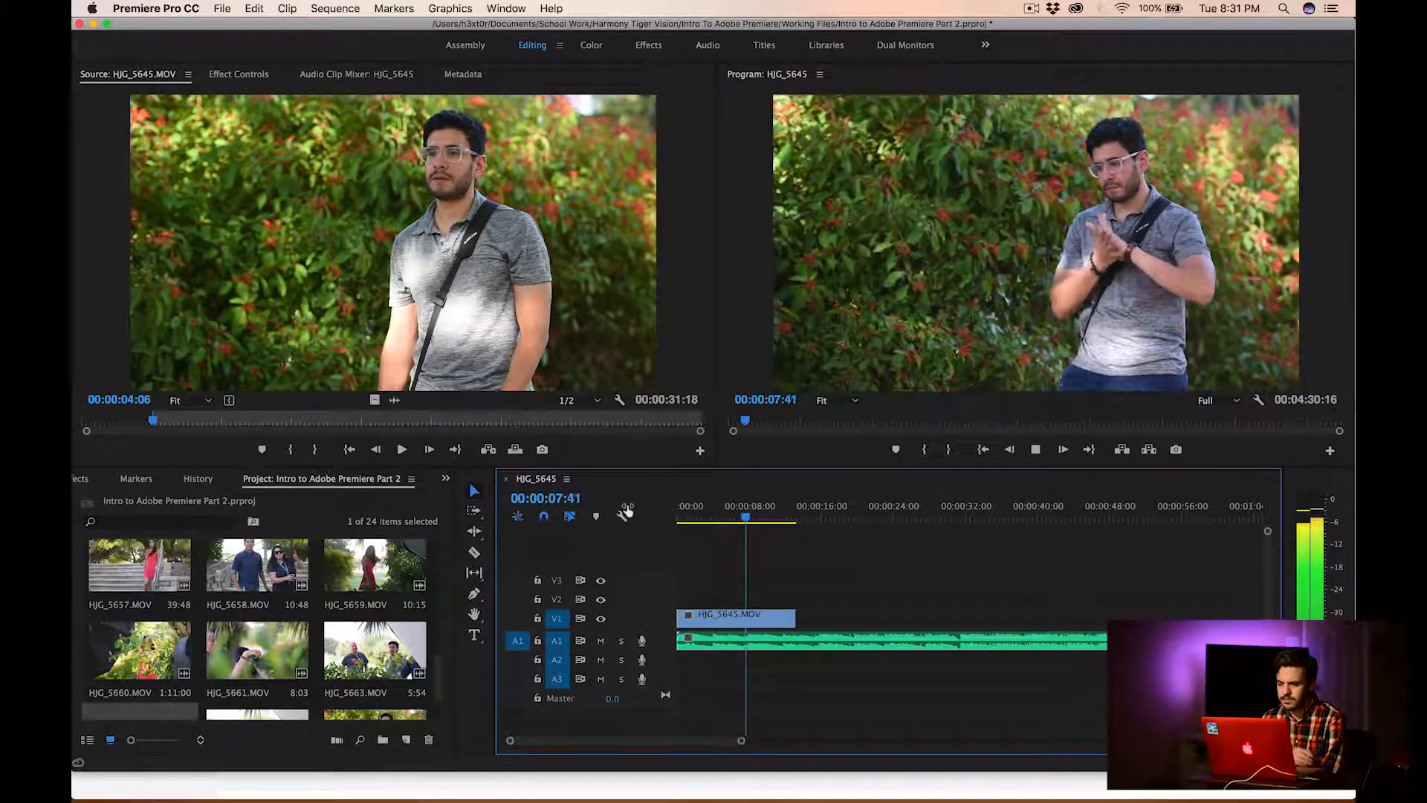
key("space")
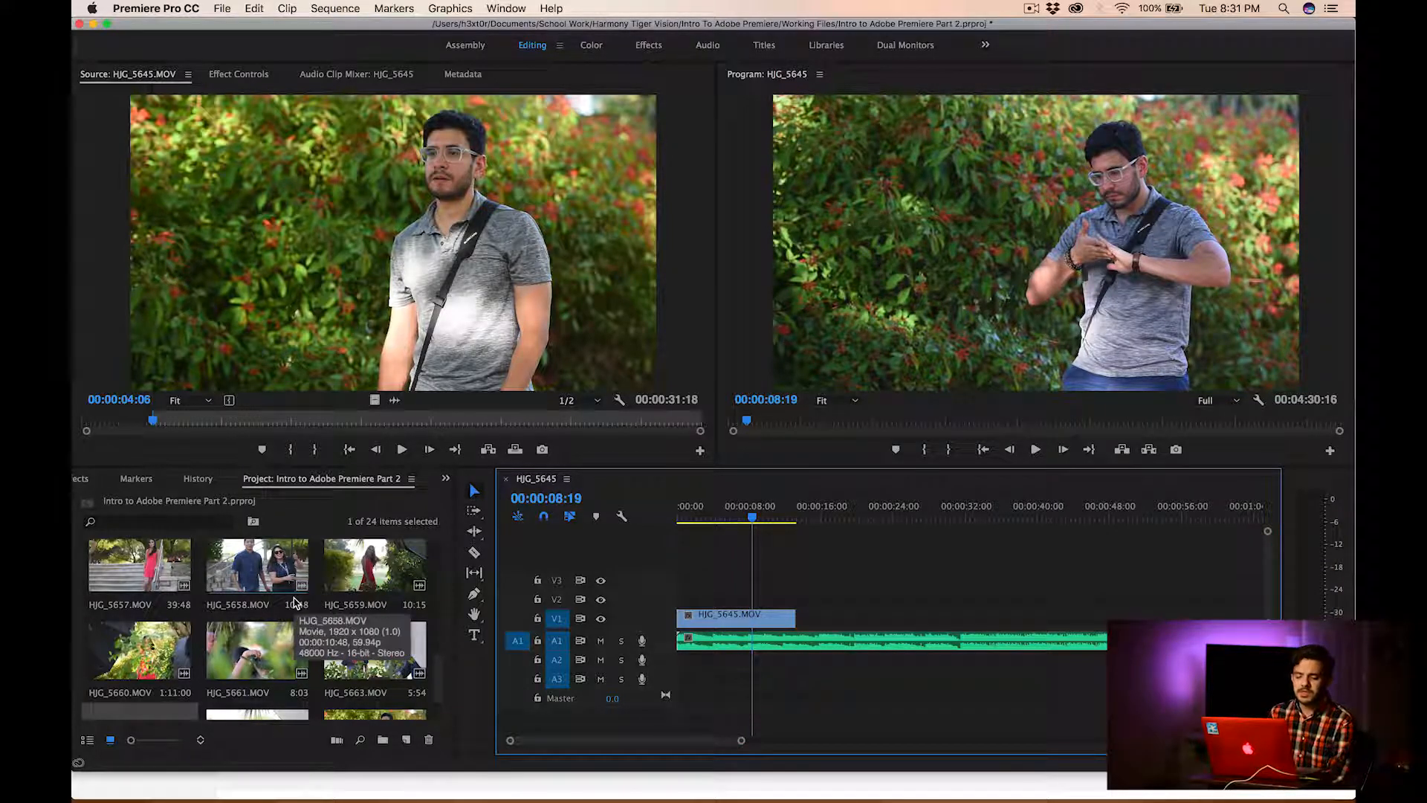
Find HJG_5652.MOV among the project items, load it into the Source monitor and play its opening to 00:00:01:19
scroll(276, 608, "down", 2)
scroll(277, 608, "up", 5)
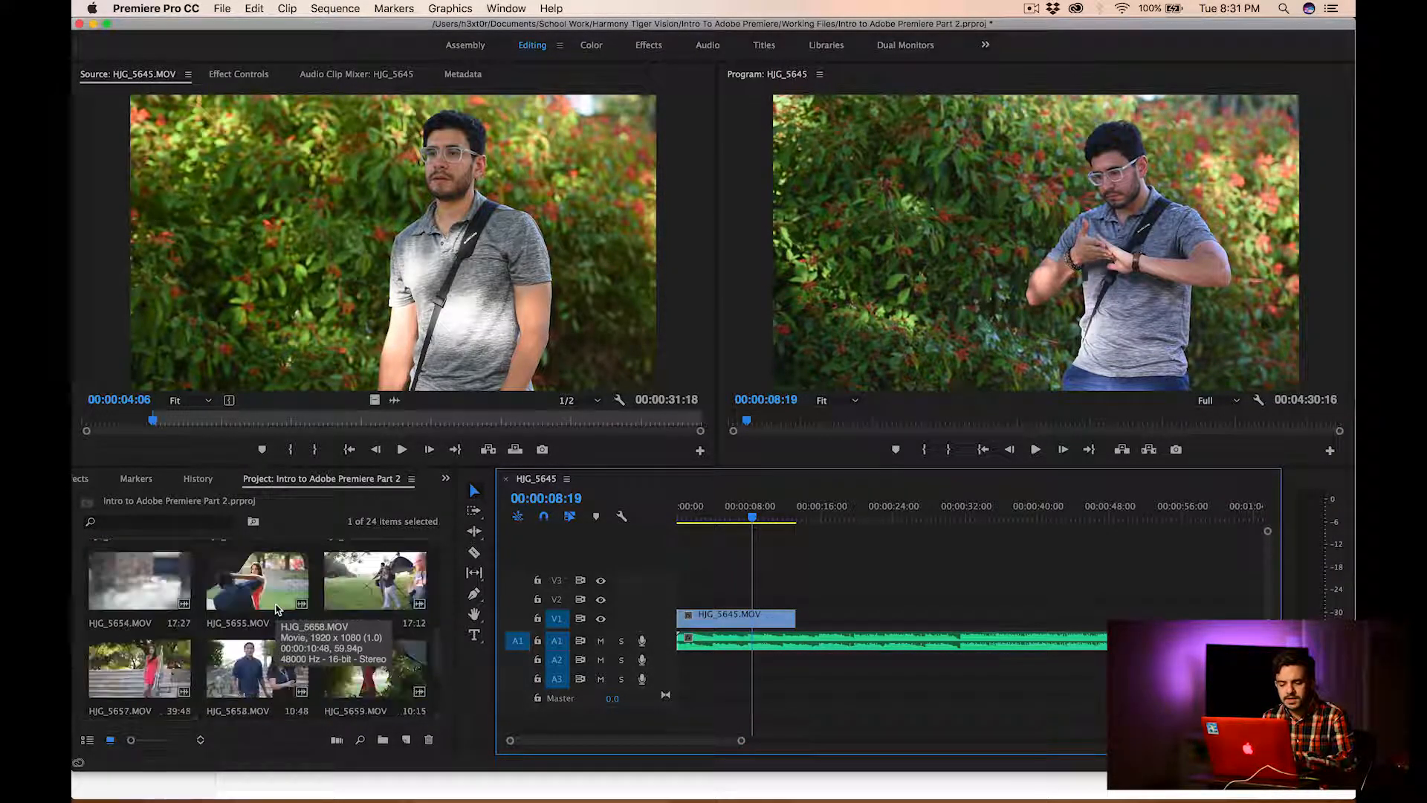
left_click(136, 586)
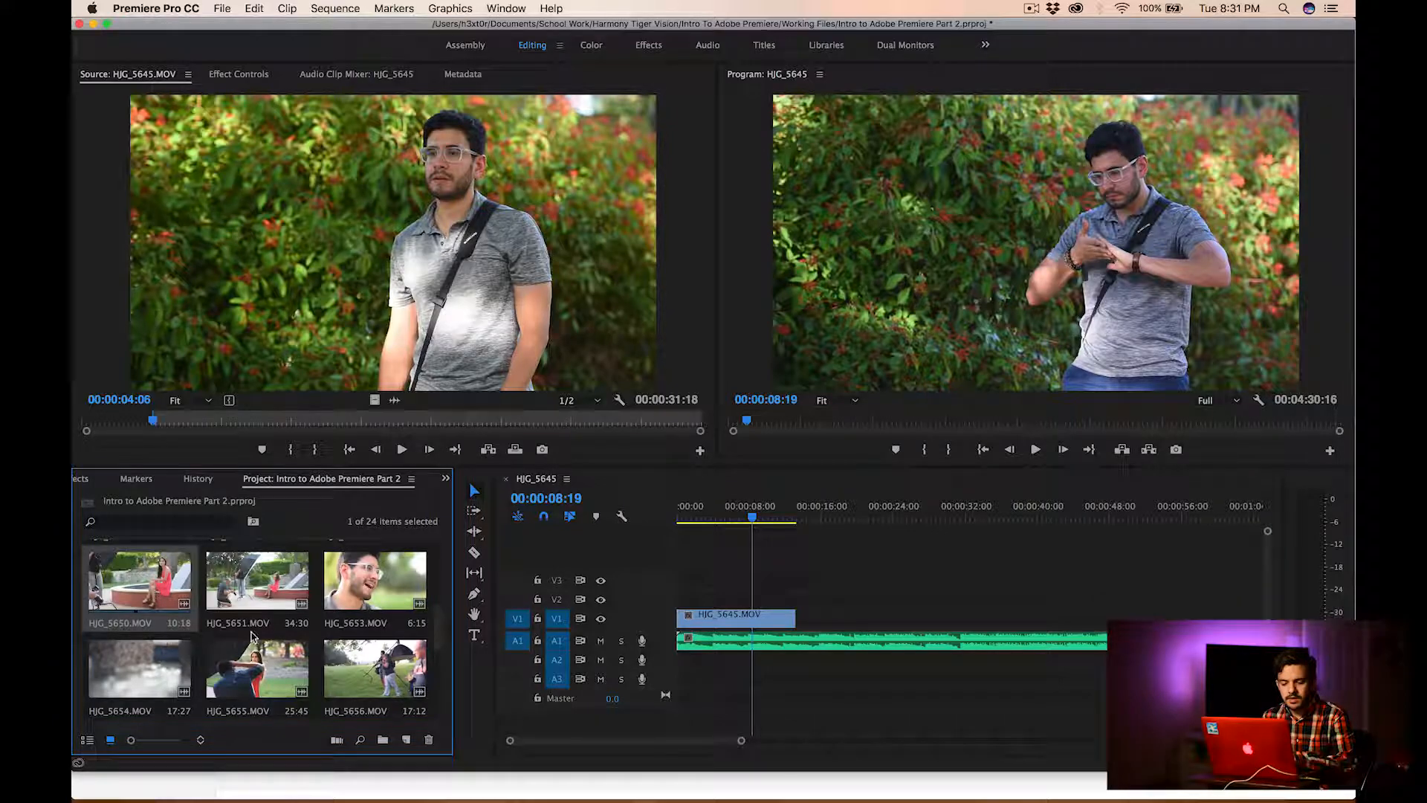
scroll(340, 660, "up", 3)
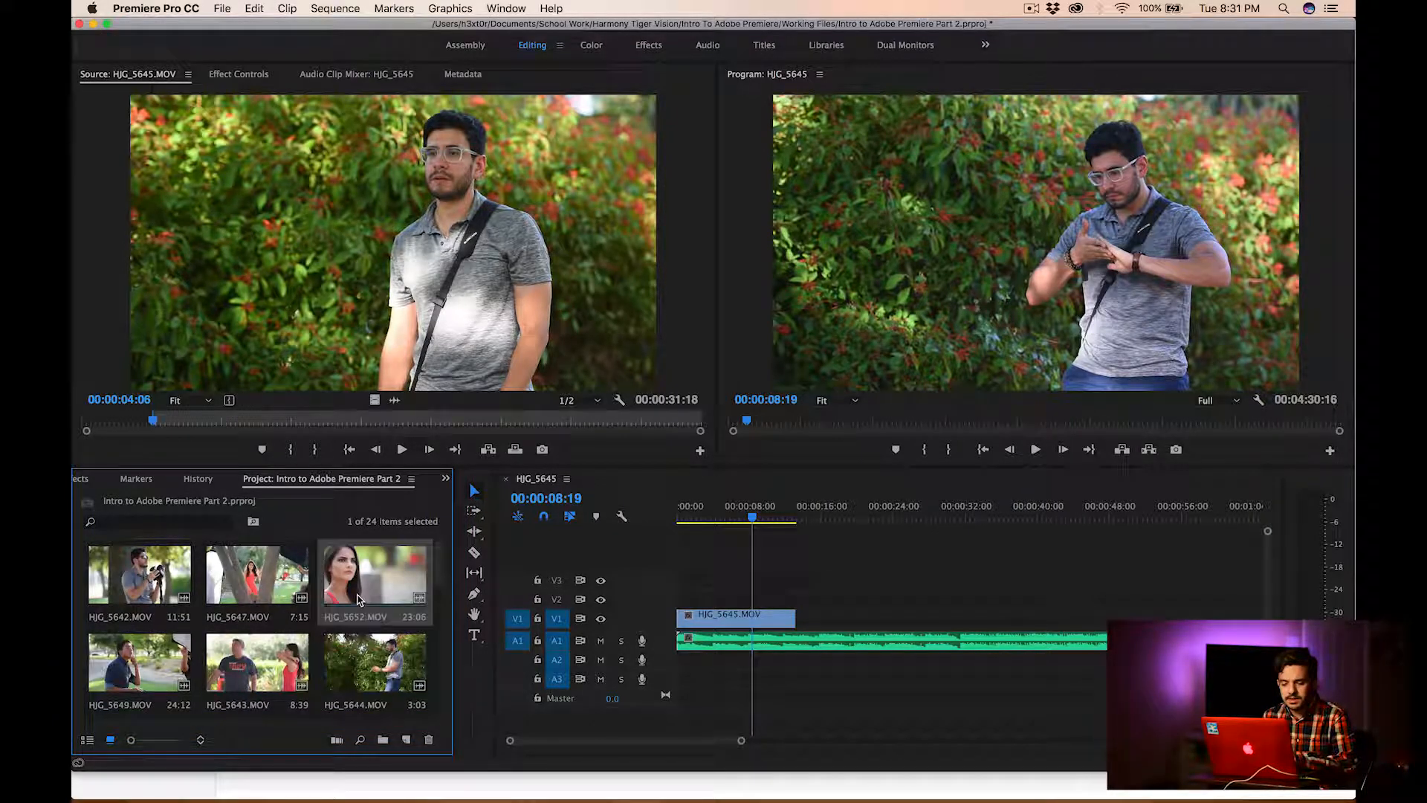
left_click_drag(375, 576, 399, 426)
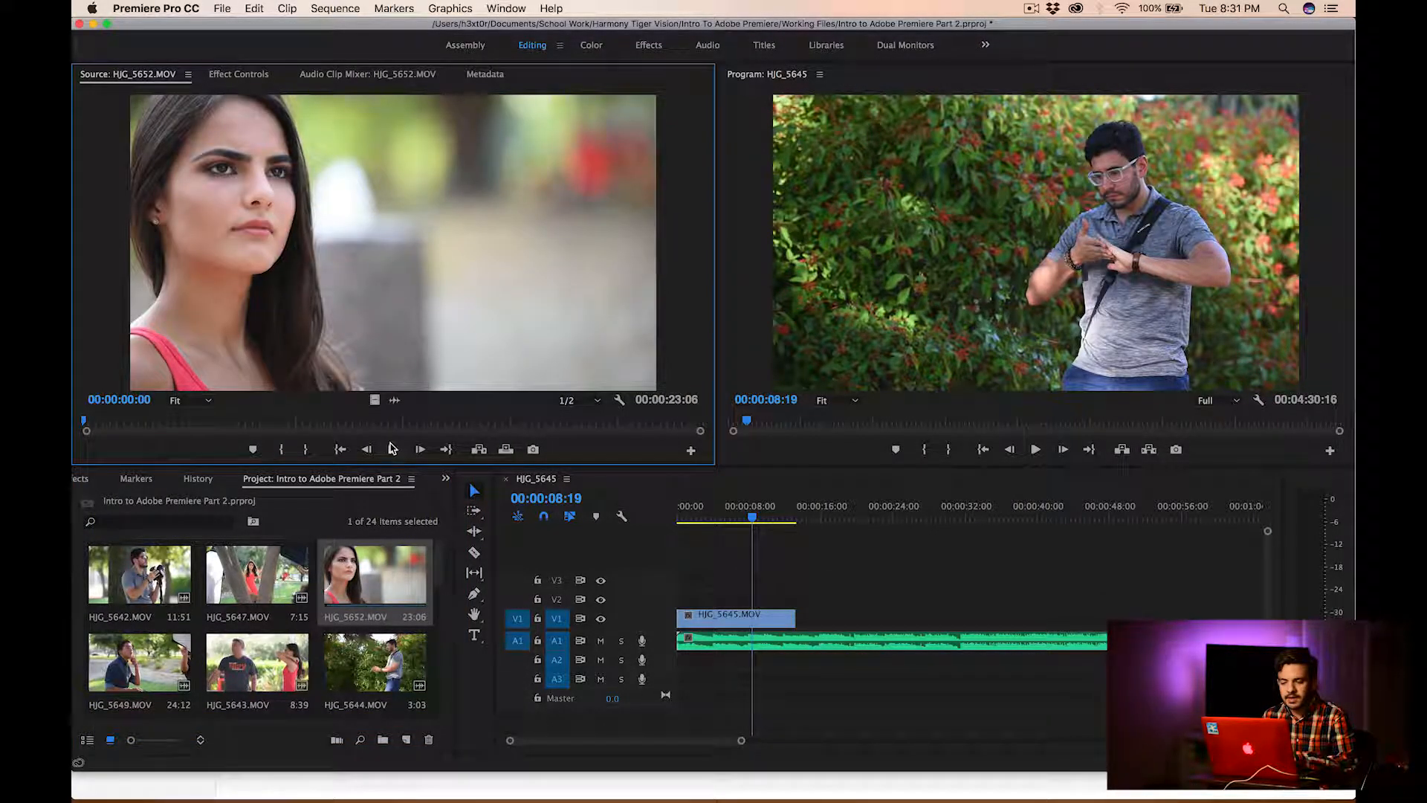
key("space")
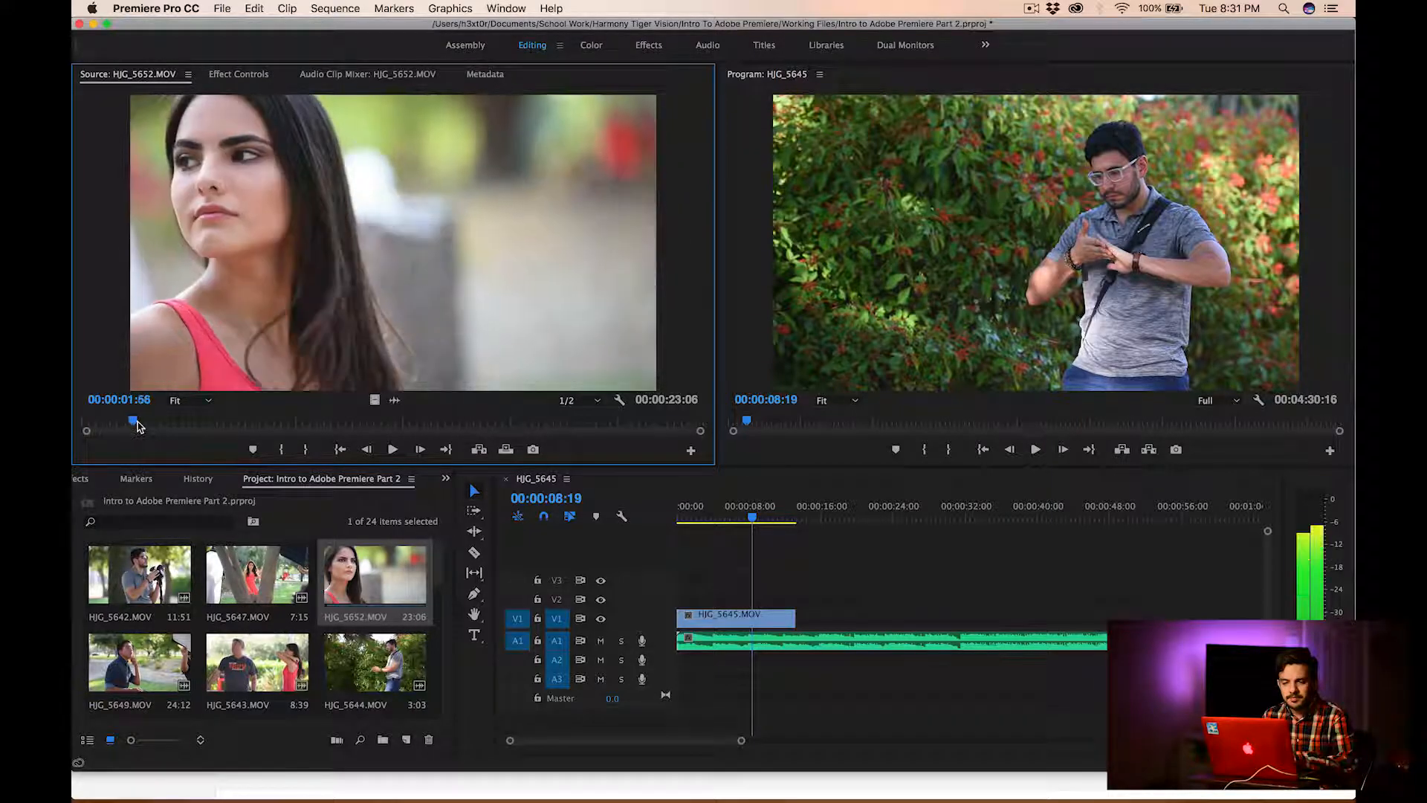
Mark an In point at 00:00:01:19 and an Out point at 00:00:07:21 in HJG_5652.MOV
left_click(283, 450)
left_click(279, 422)
left_click(316, 450)
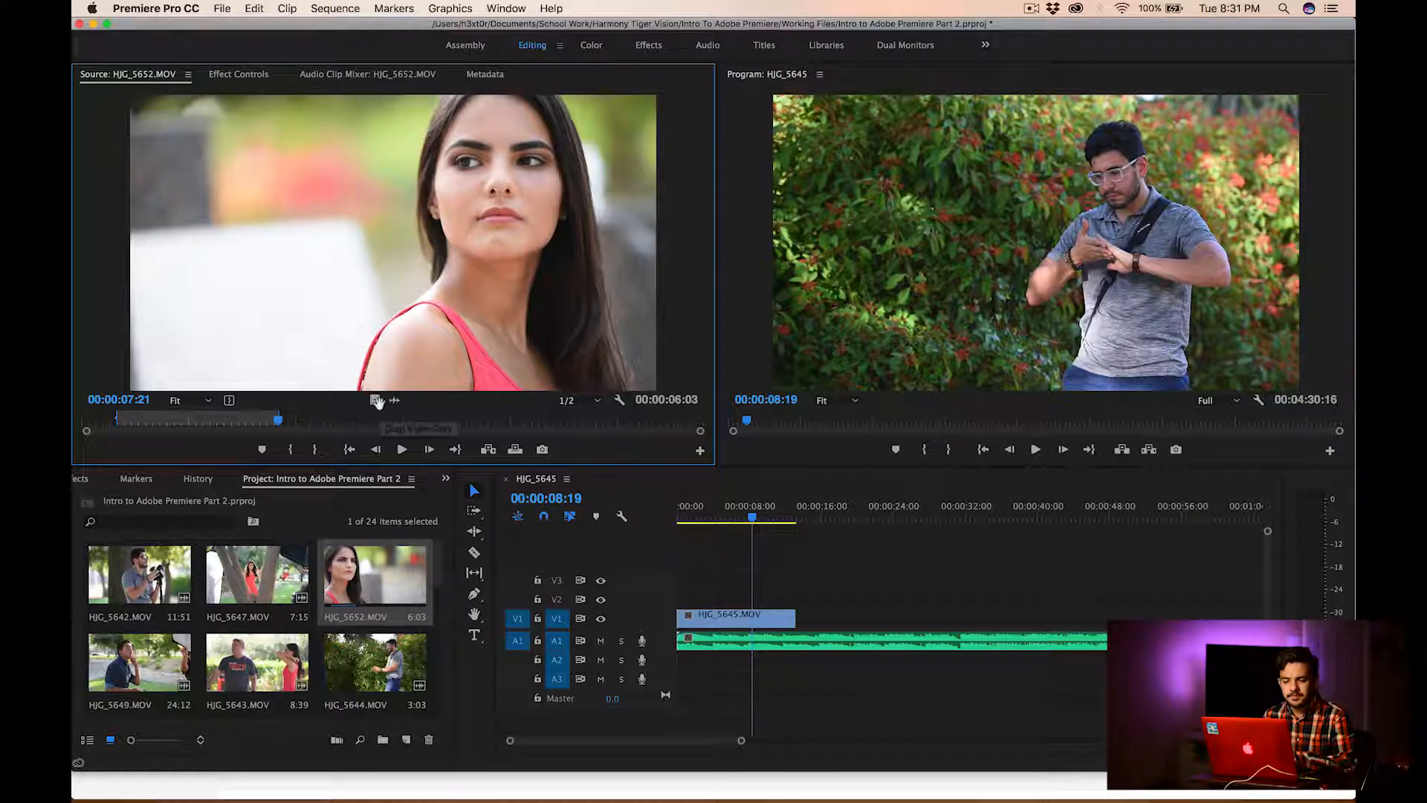
Place only the video of the trimmed HJG_5652.MOV on V1, directly after the HJG_5645.MOV clip
left_click_drag(378, 402, 790, 501)
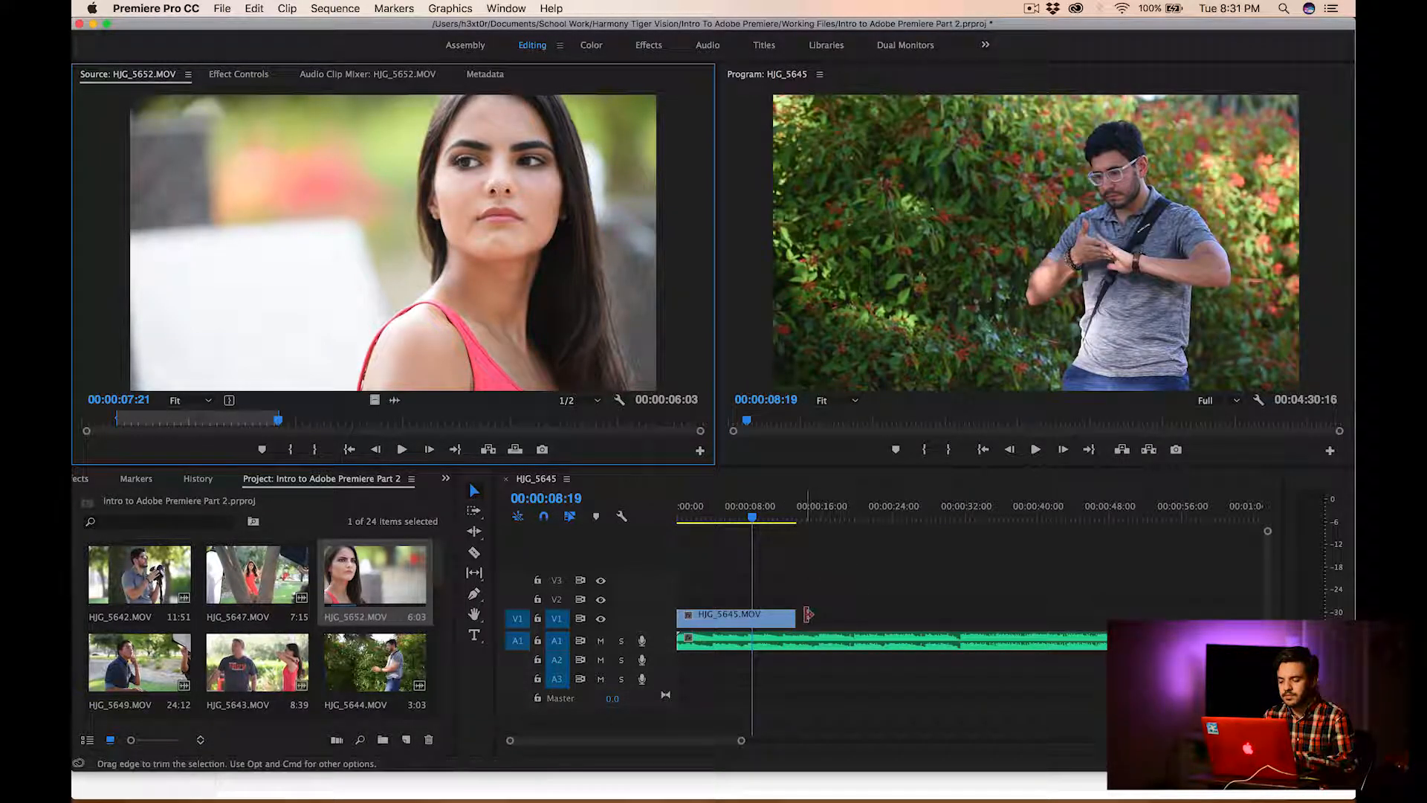
left_click_drag(444, 275, 571, 324)
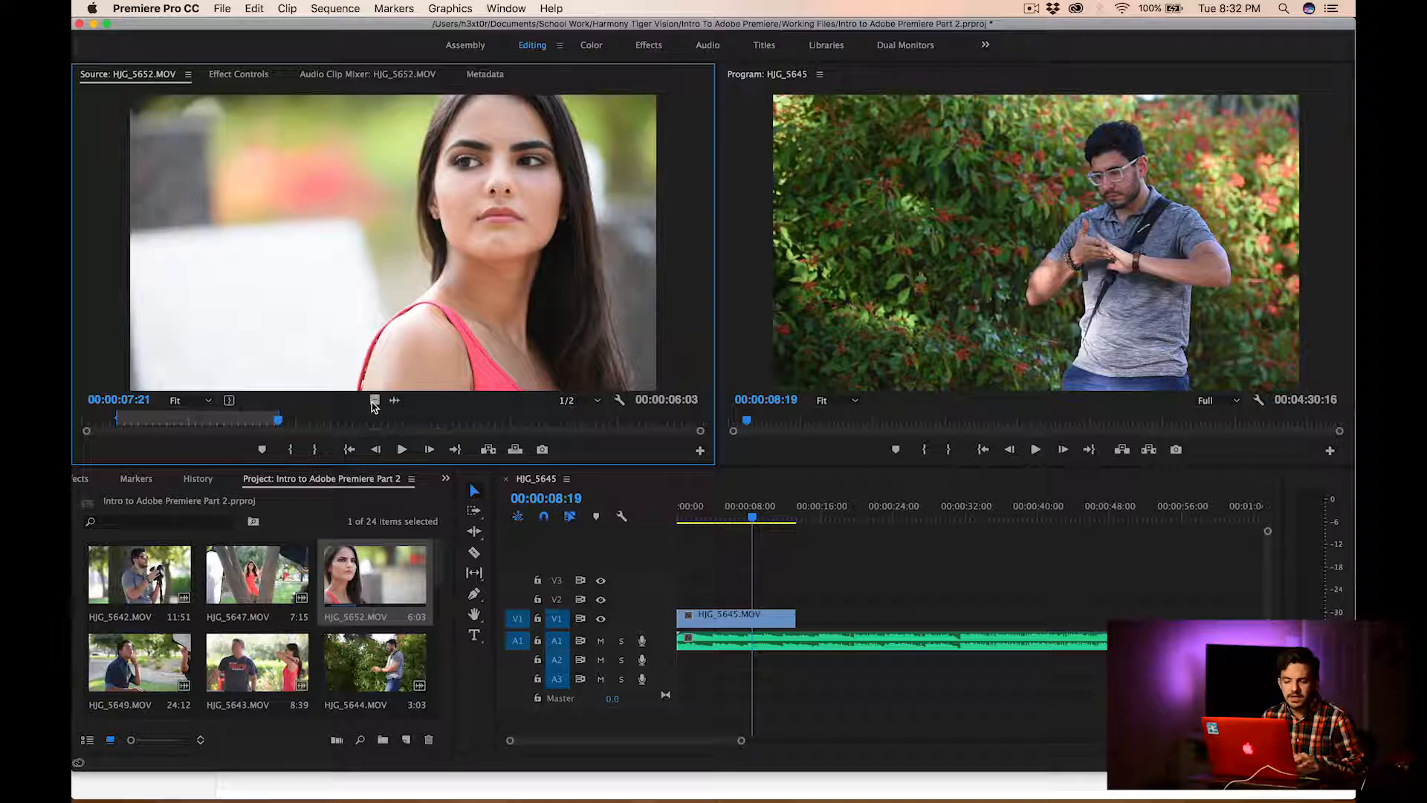
left_click_drag(395, 402, 802, 623)
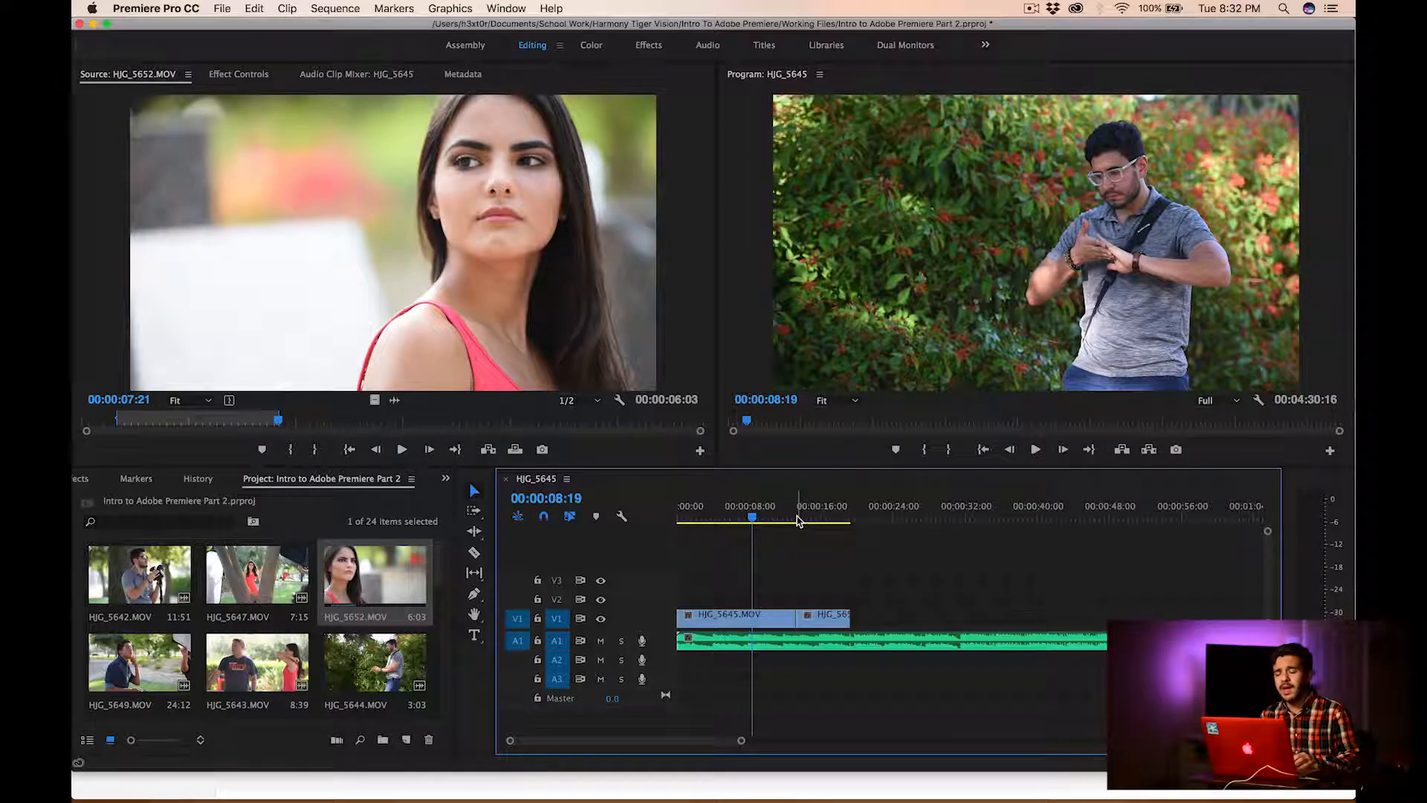
Play the sequence from 00:00:10:57 past the second clip's end, and view the end of the music track
left_click(777, 516)
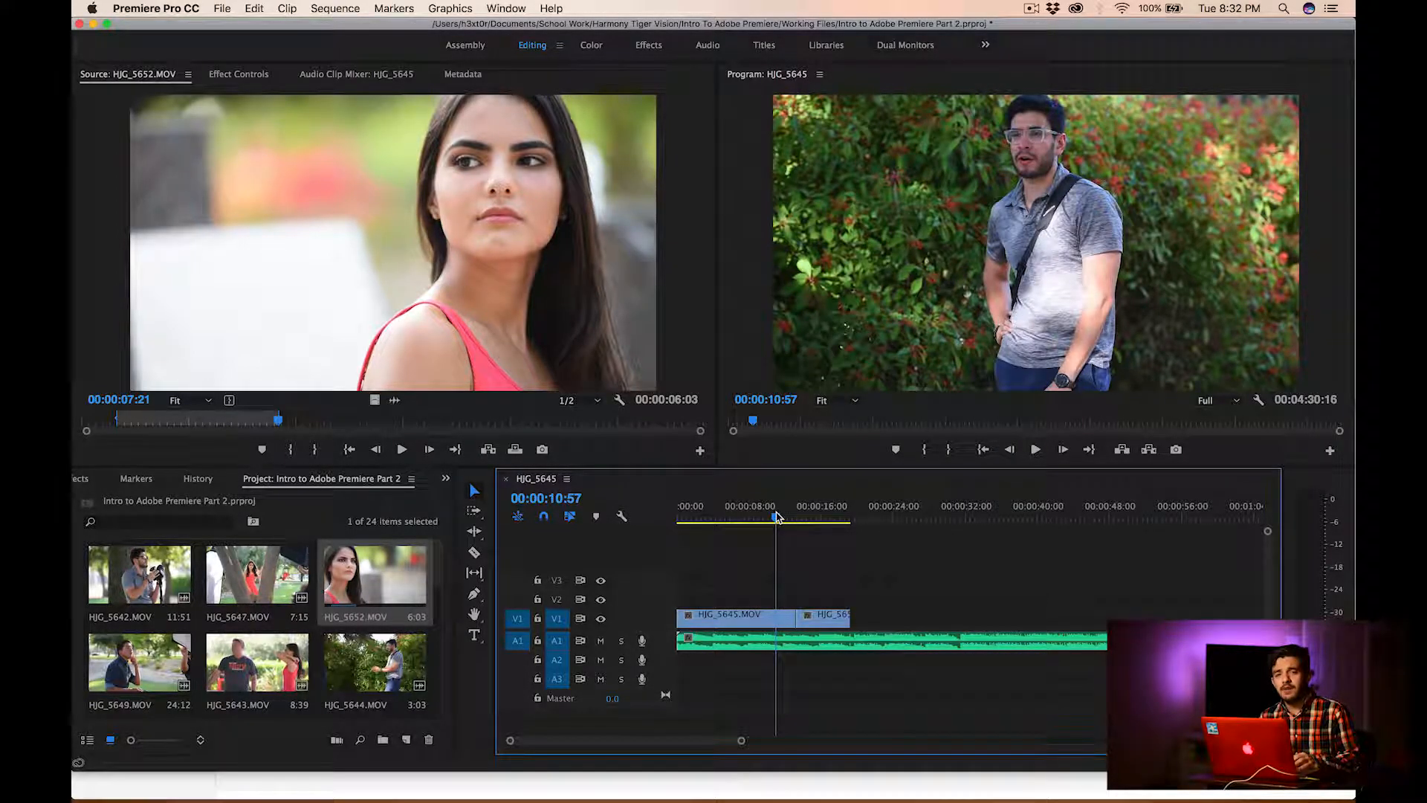
key("space")
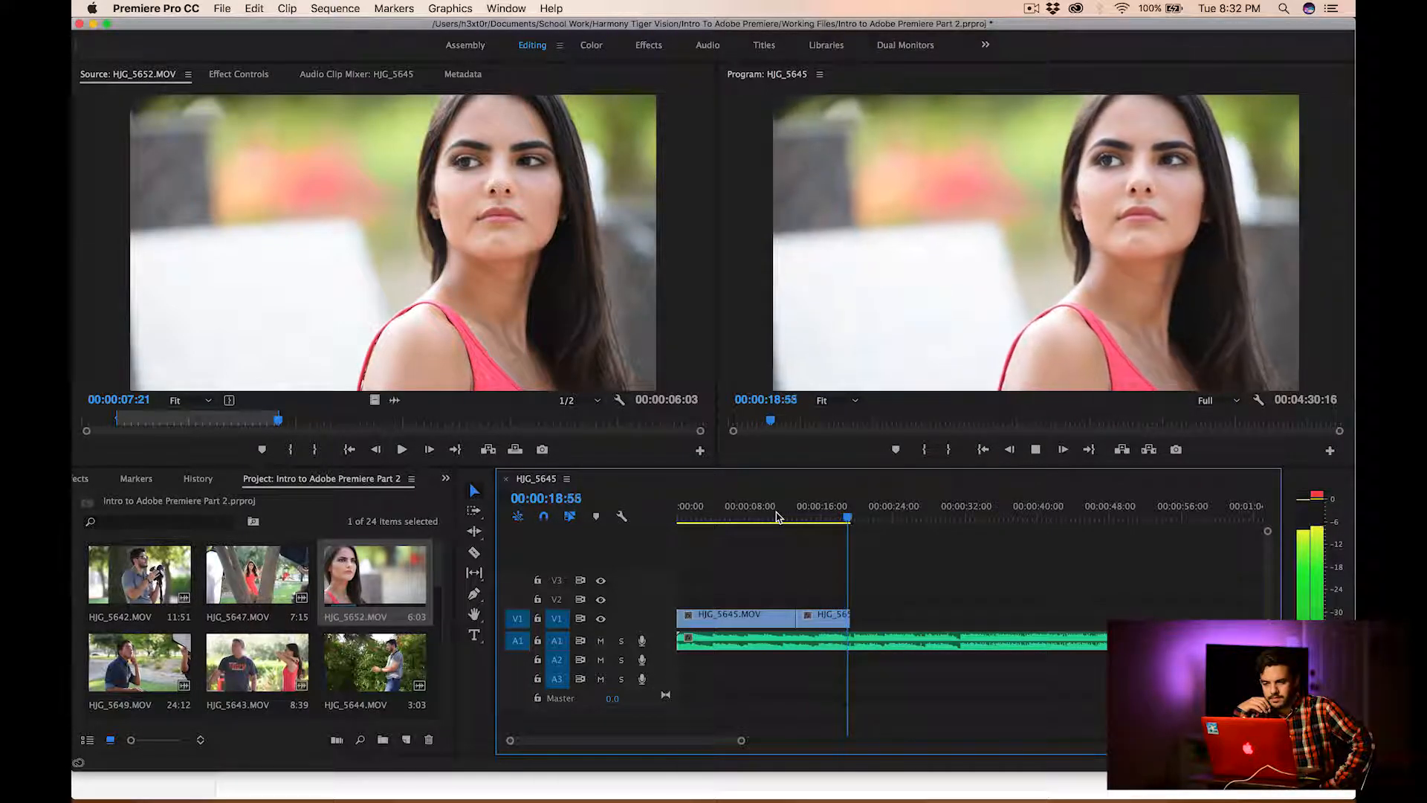
key("space")
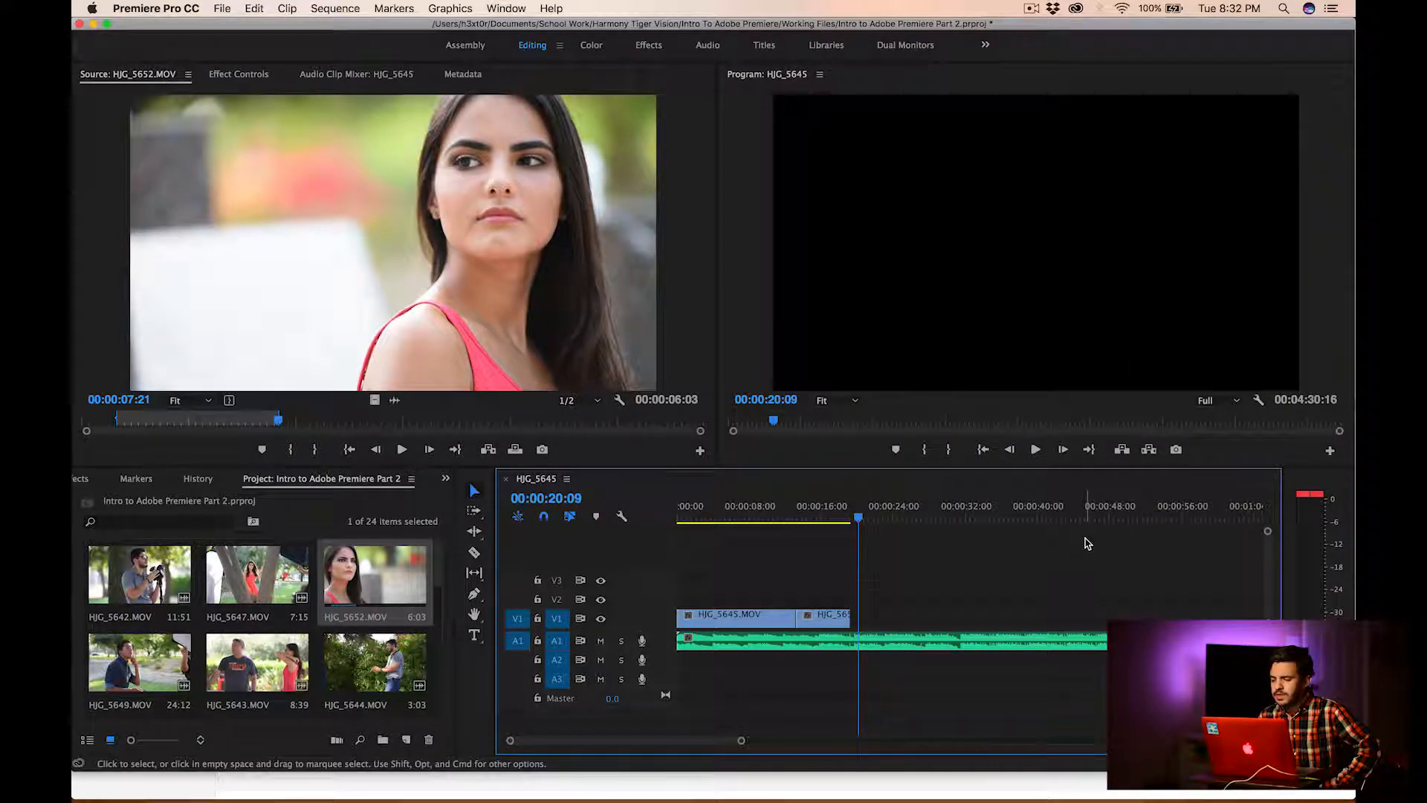
scroll(1083, 541, "right", 10)
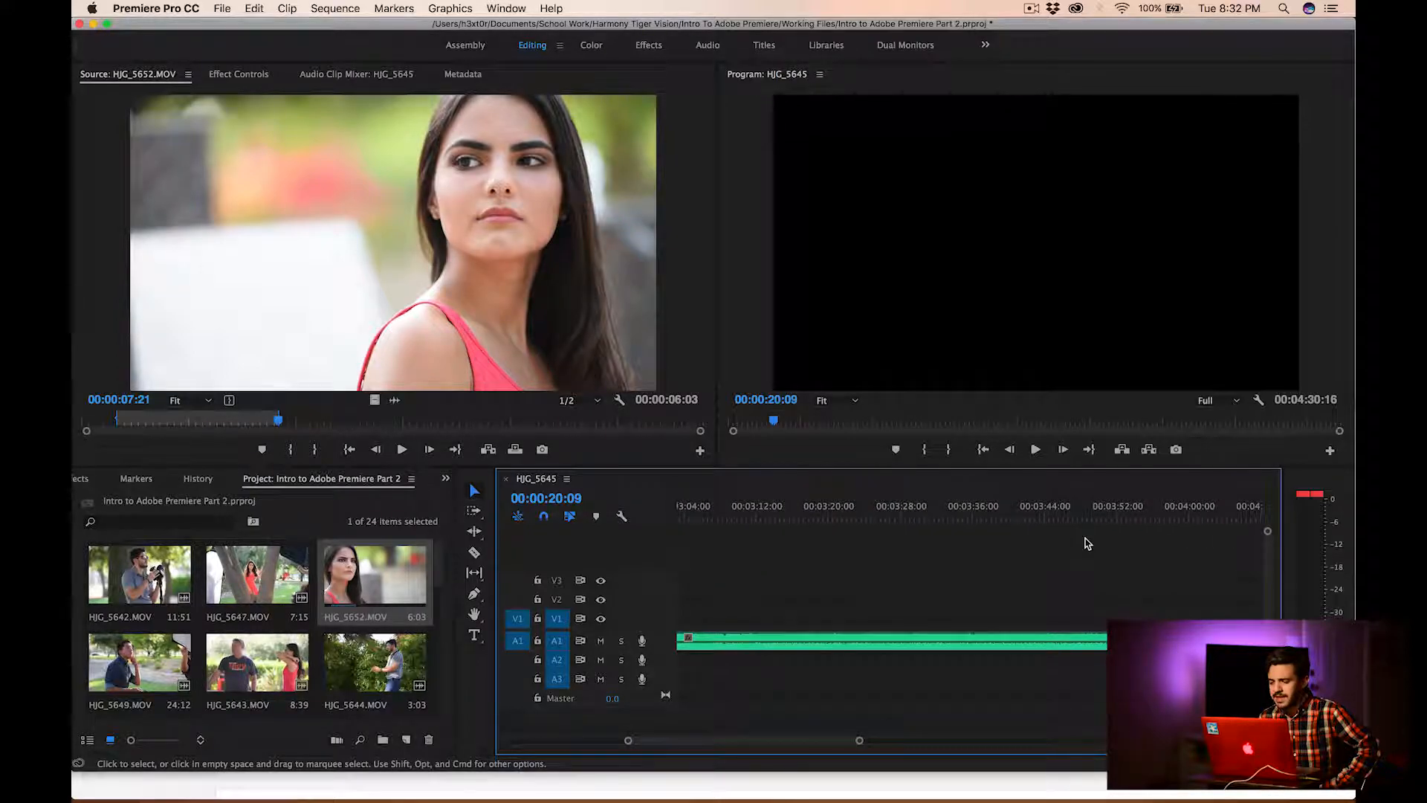
scroll(1086, 542, "right", 6)
scroll(1085, 543, "left", 3)
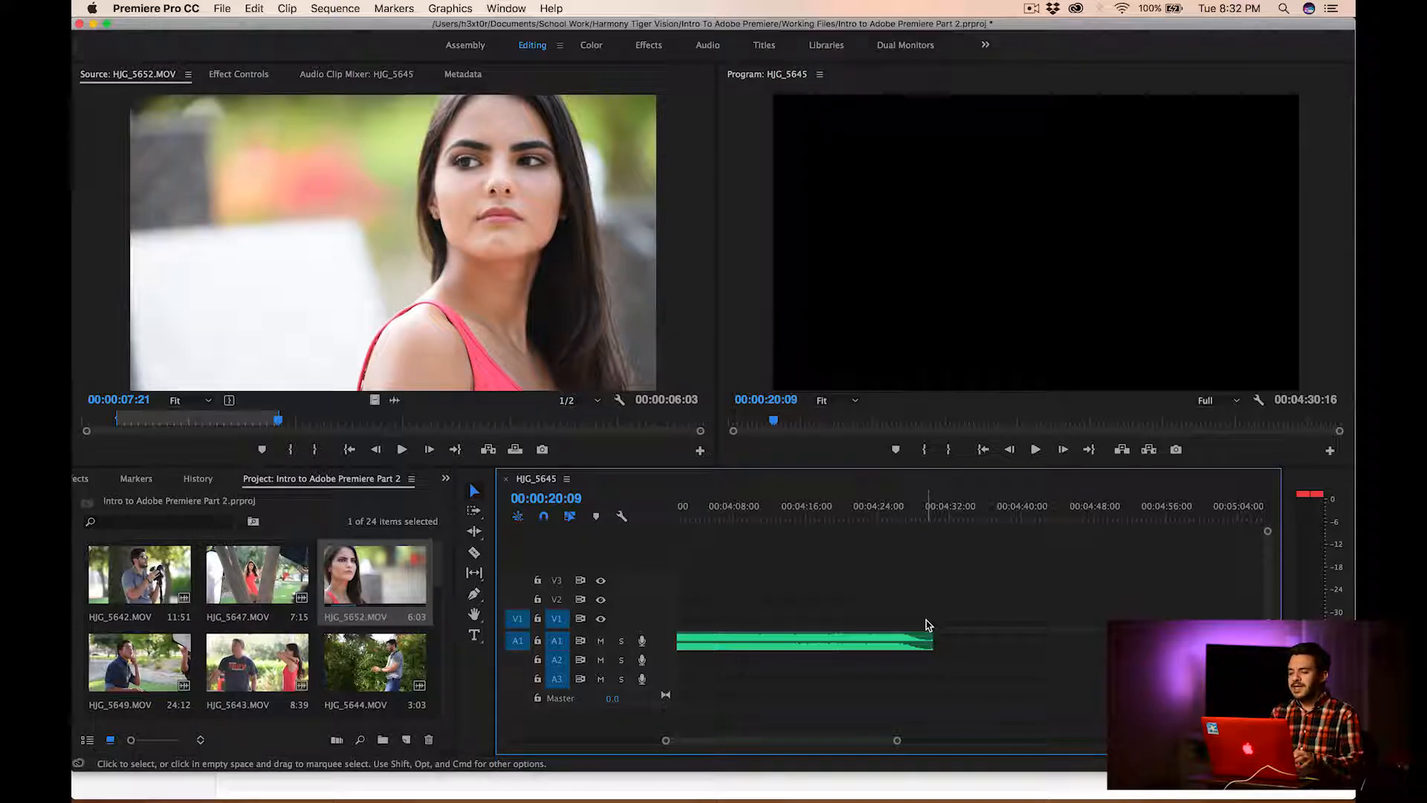
Find HJG_5646.MOV among the project items and open it in the Source monitor
scroll(348, 671, "down", 2)
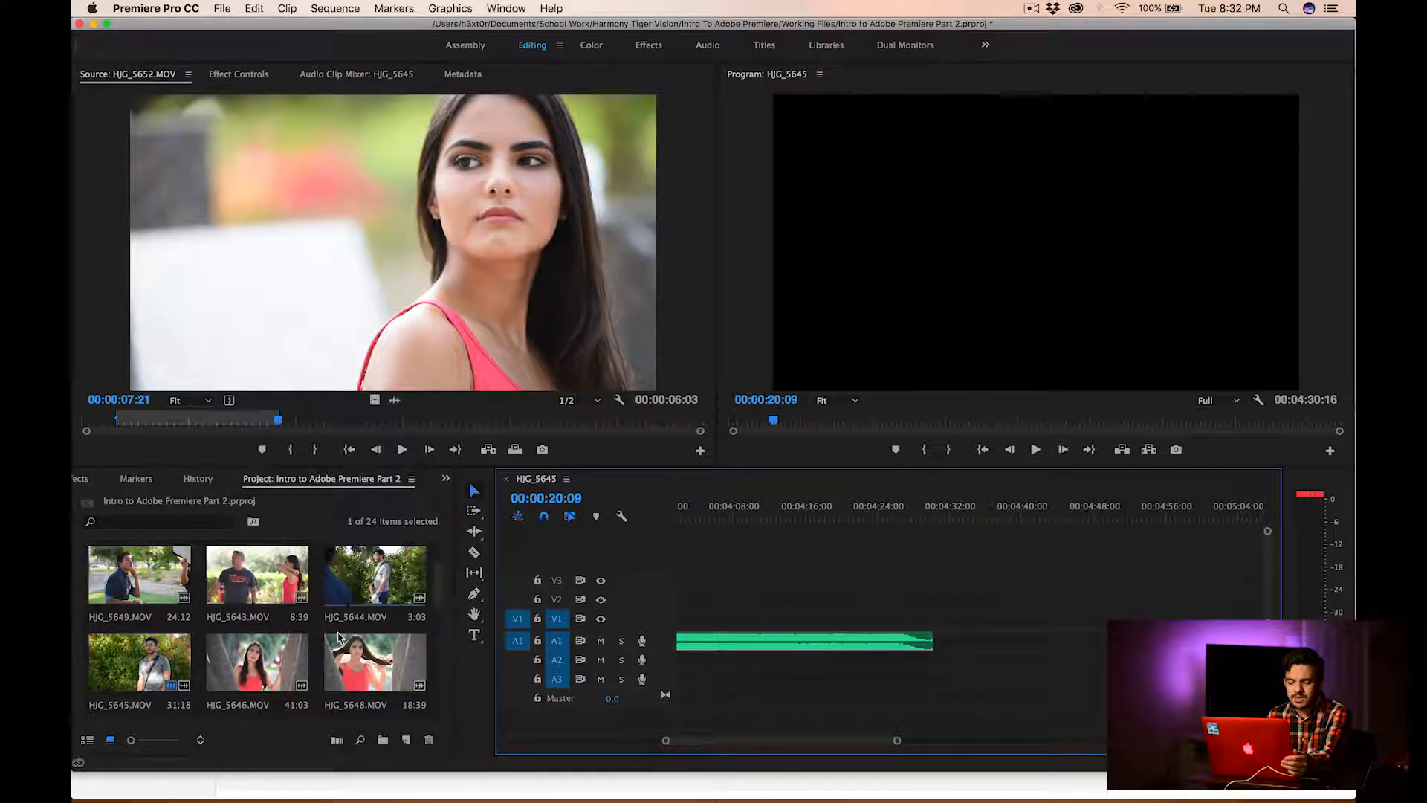
double_click(297, 663)
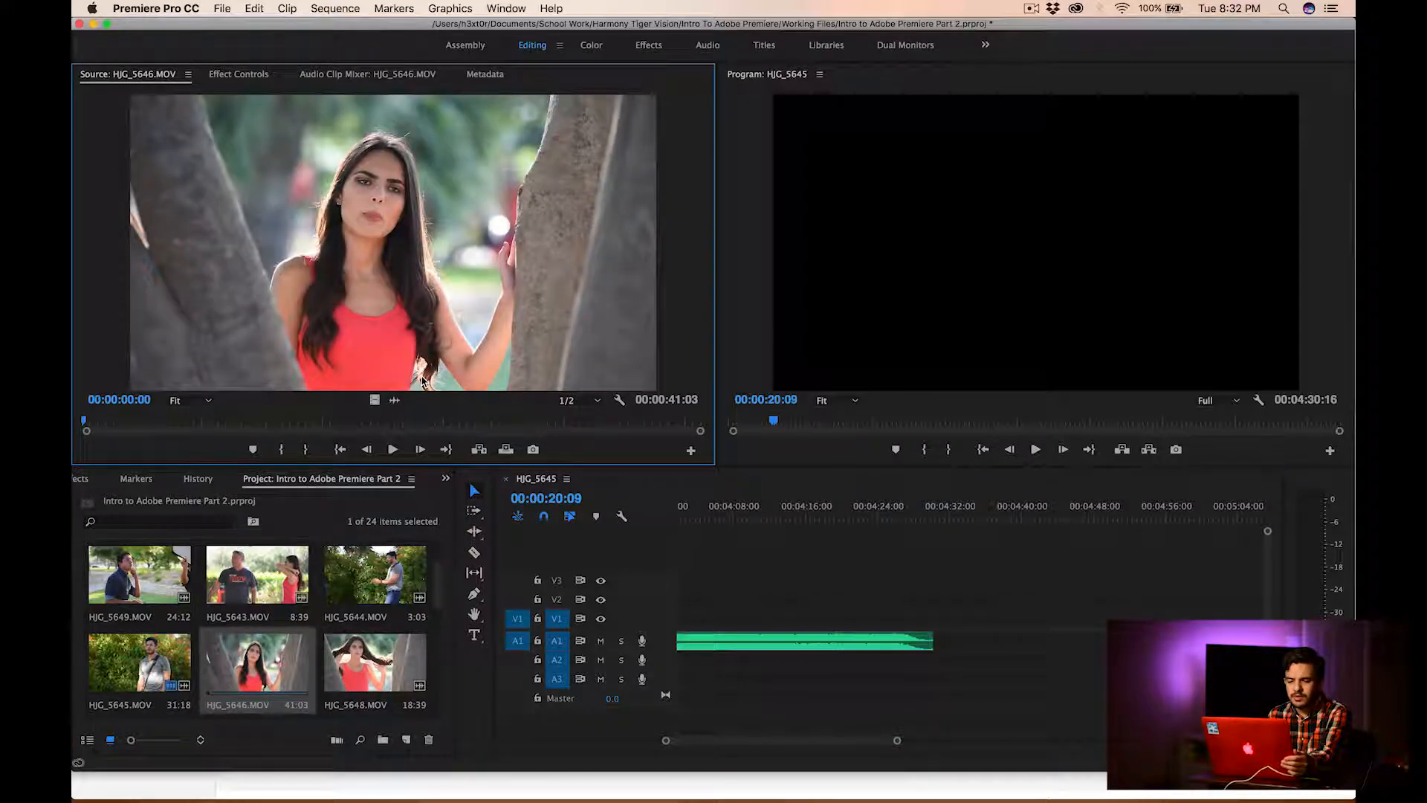
Preview HJG_5646.MOV, mark an In point just over one second in, and mark an Out point at 00:00:16:31
left_click(393, 450)
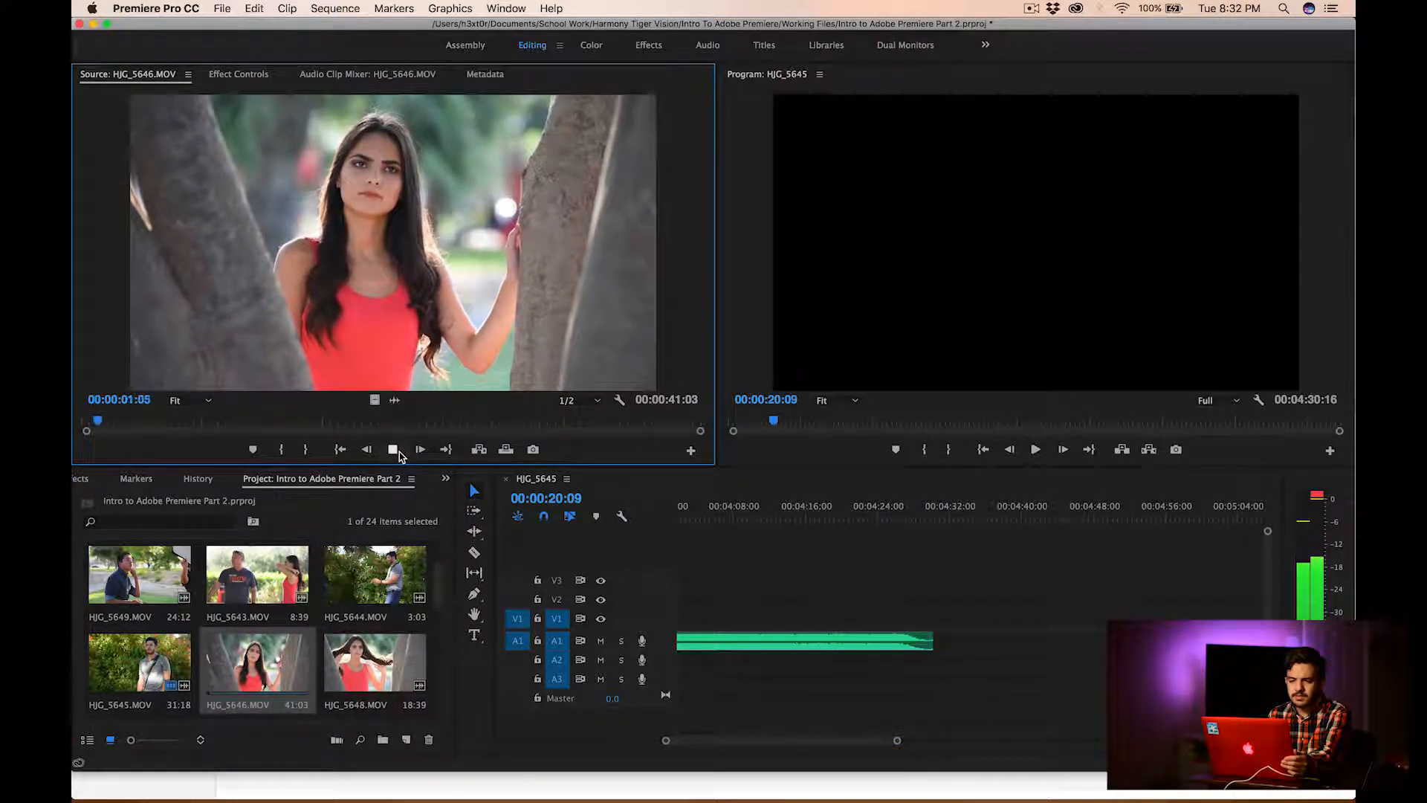
left_click(394, 451)
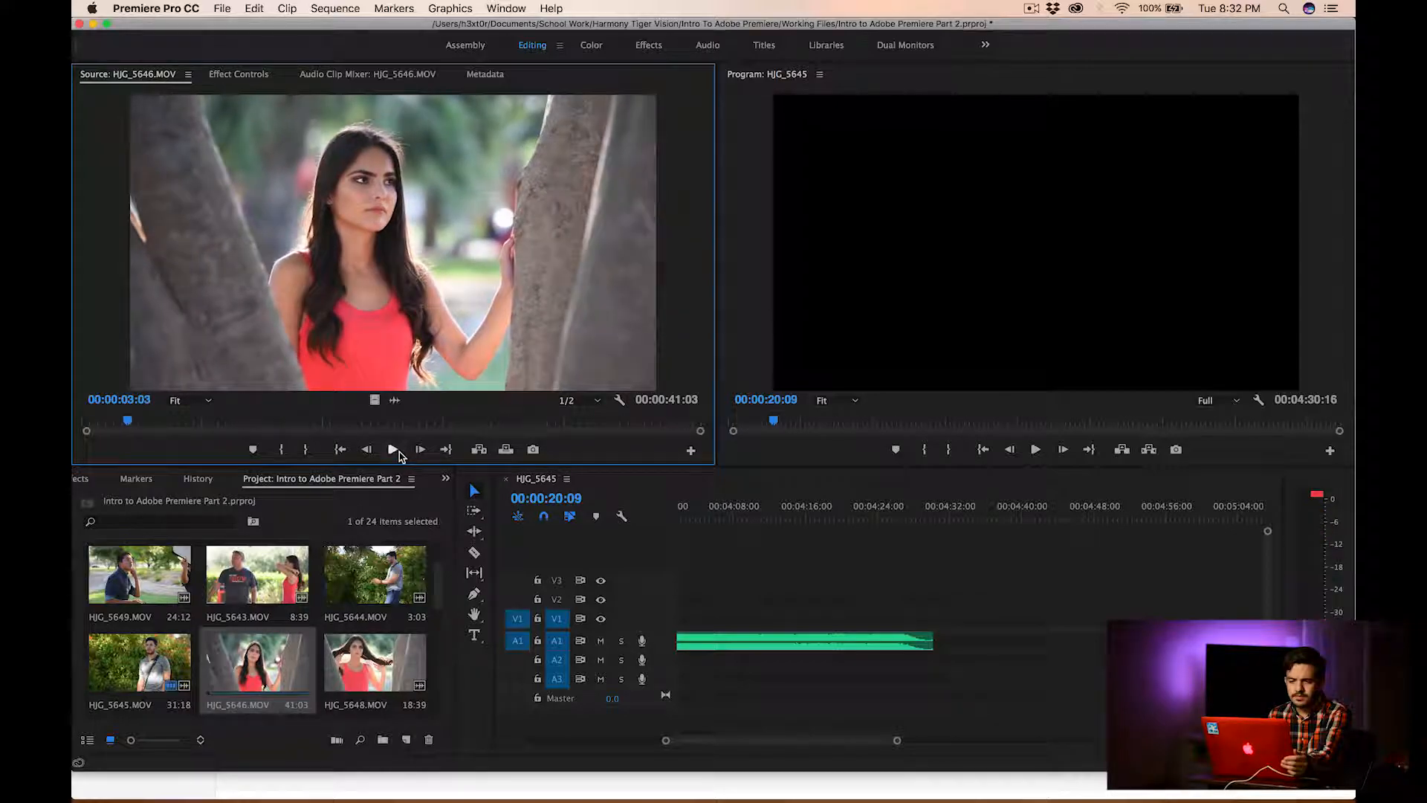
left_click_drag(126, 422, 105, 421)
left_click(282, 450)
left_click_drag(246, 416, 333, 426)
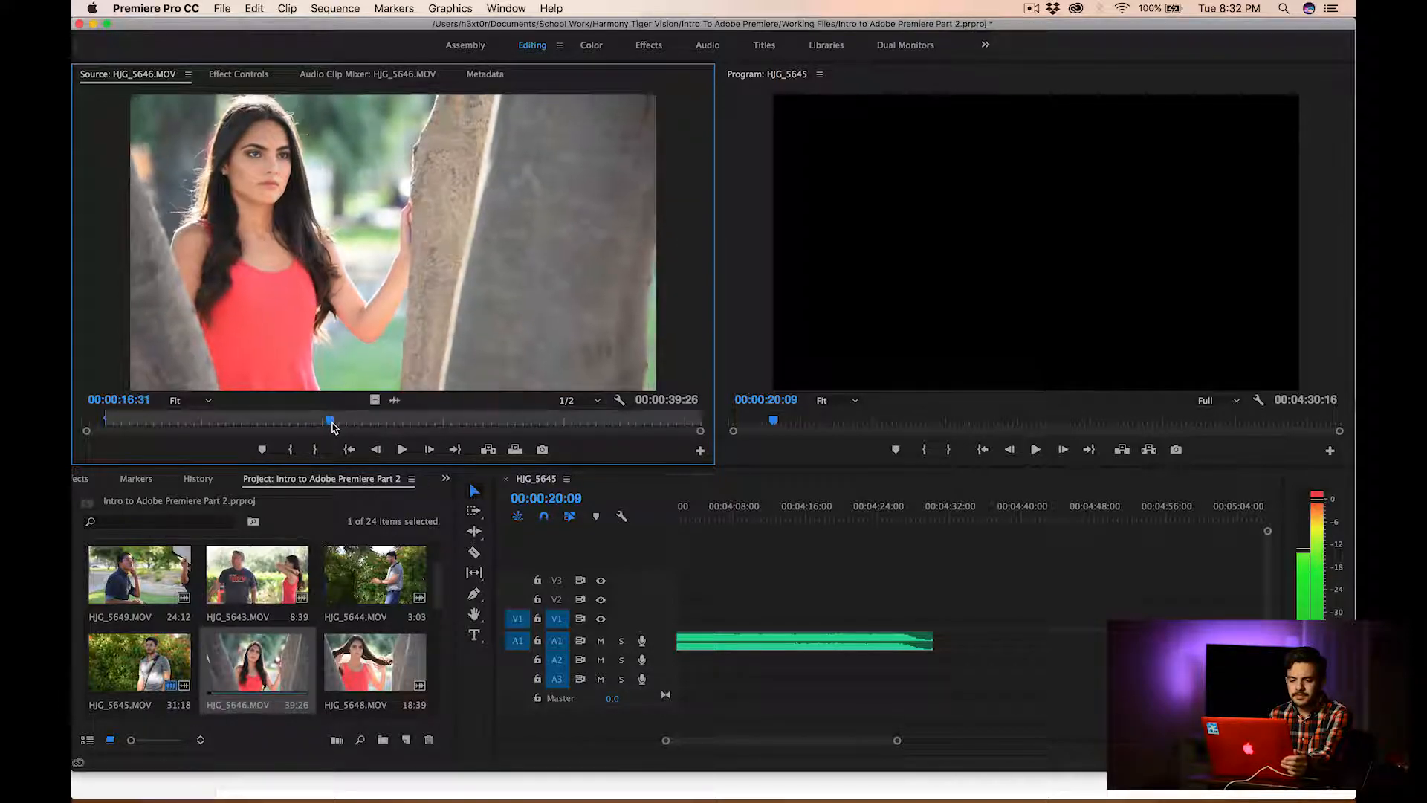
left_click(315, 450)
Place only the video of the trimmed HJG_5646.MOV on V1 directly after HJG_5652.MOV, and play parts of the assembled sequence
scroll(743, 578, "left", 15)
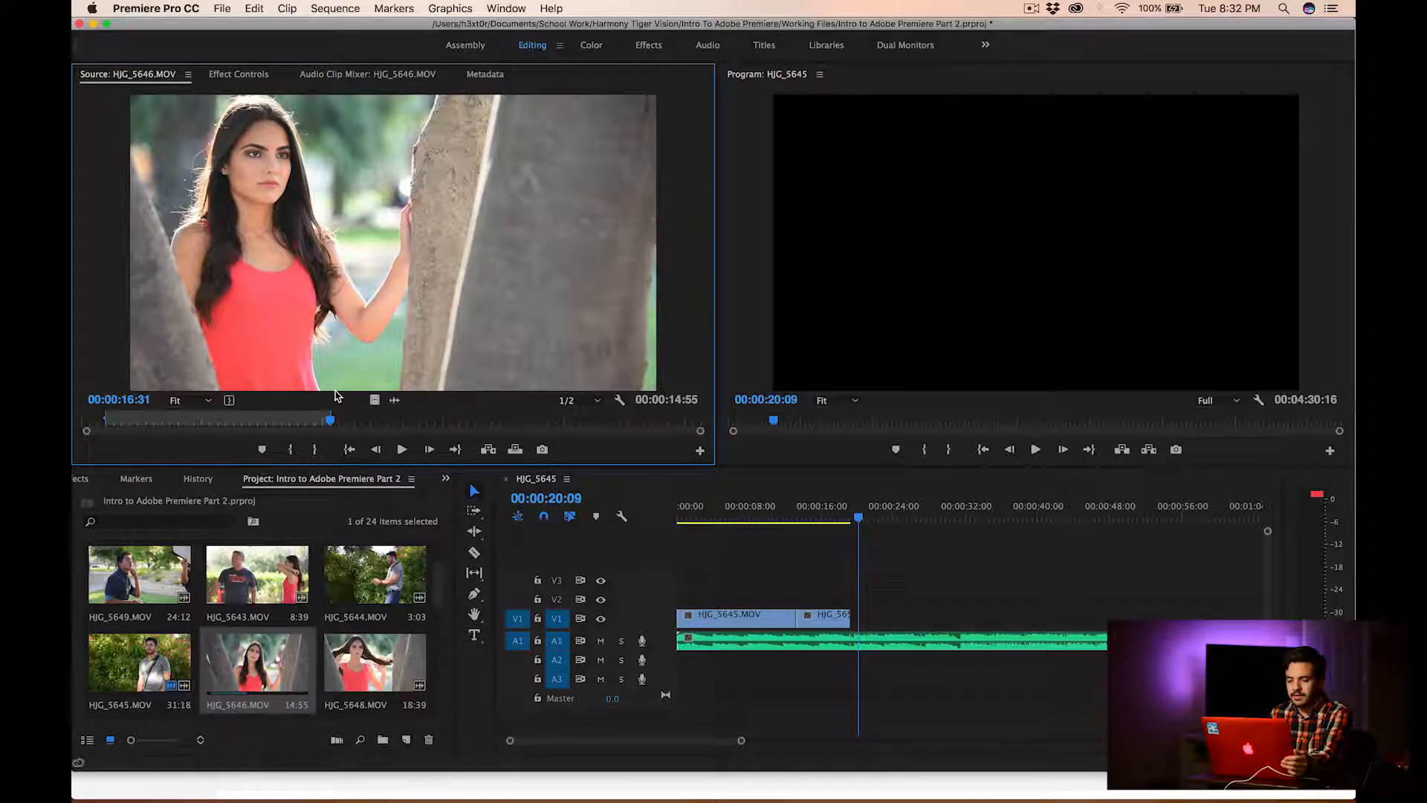
left_click_drag(659, 501, 856, 621)
left_click(816, 514)
key("space")
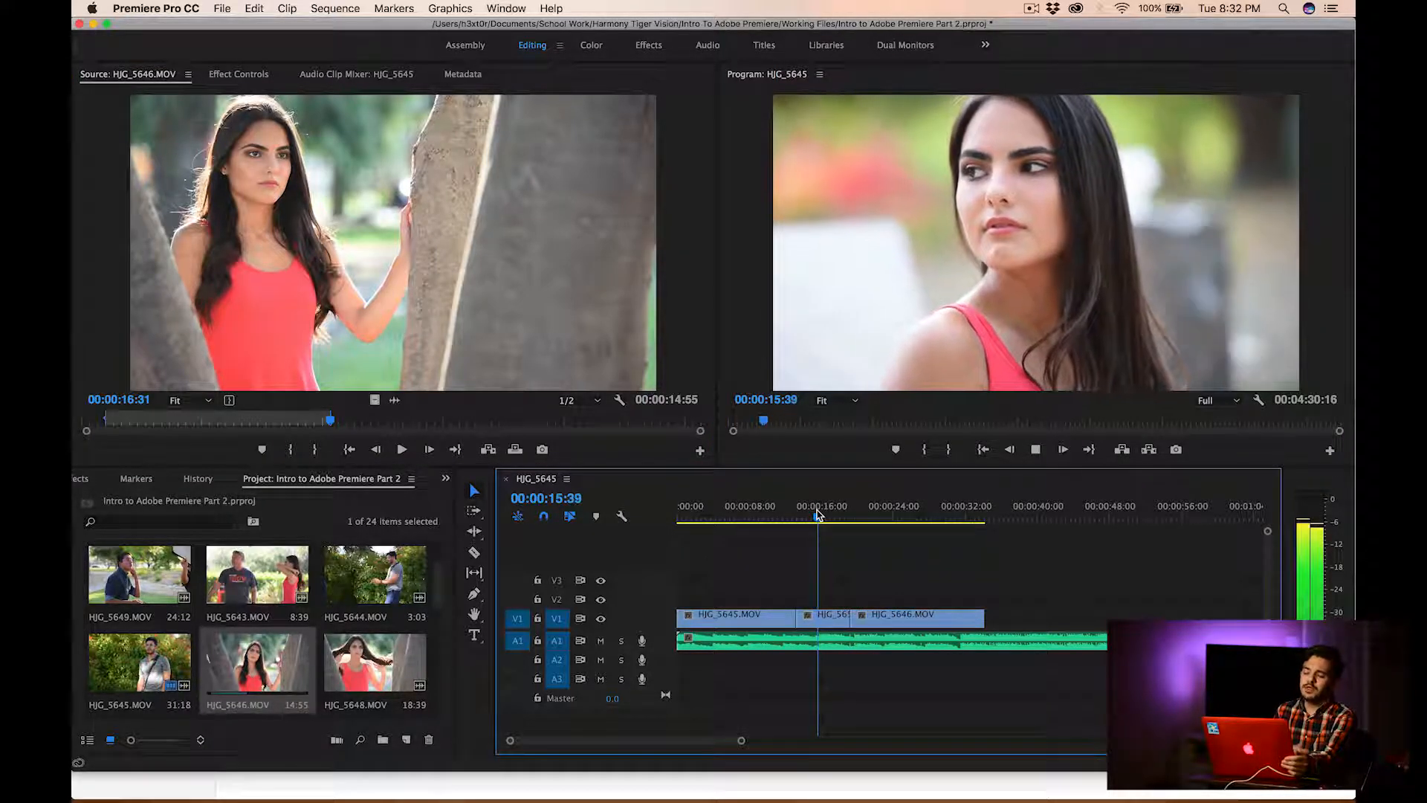
key("space")
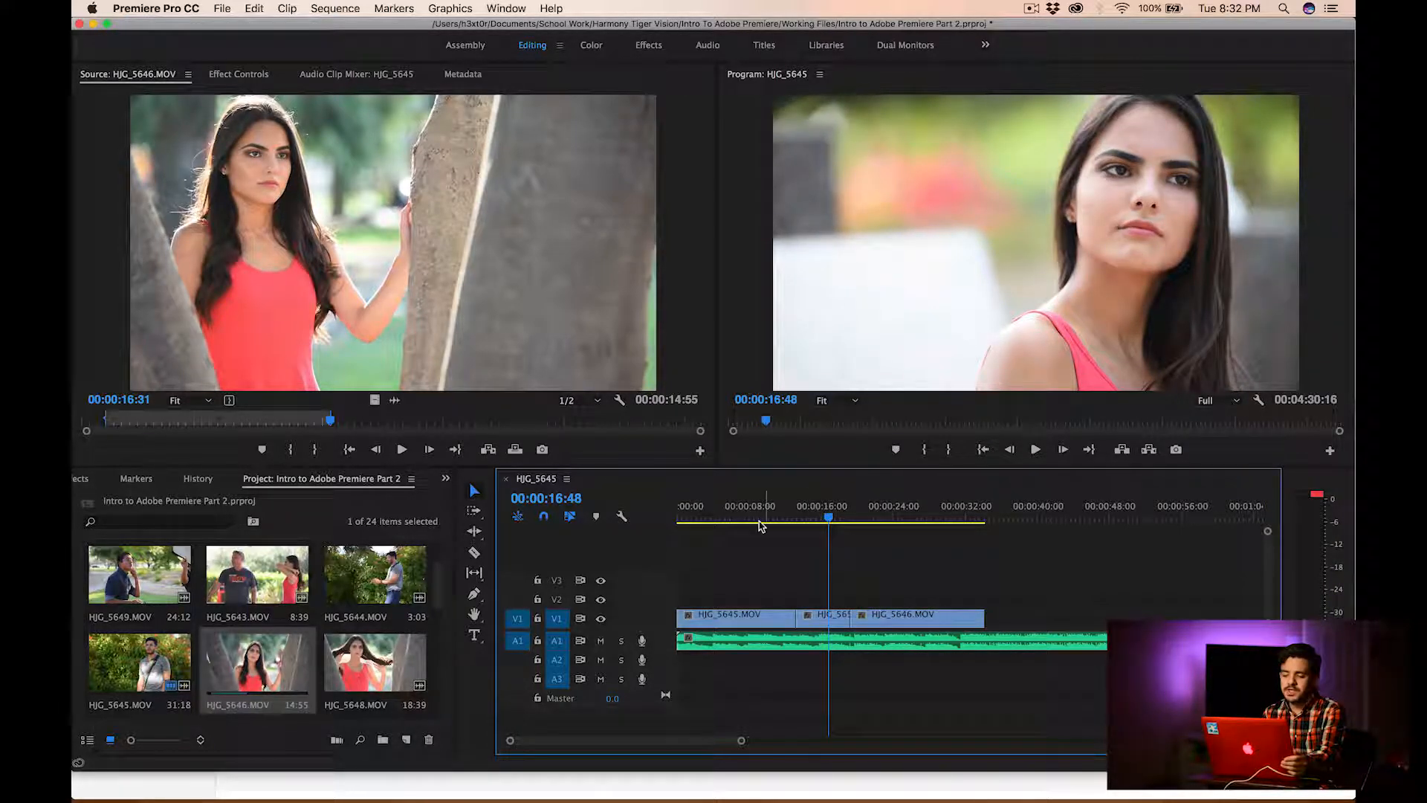
left_click(726, 521)
key("space")
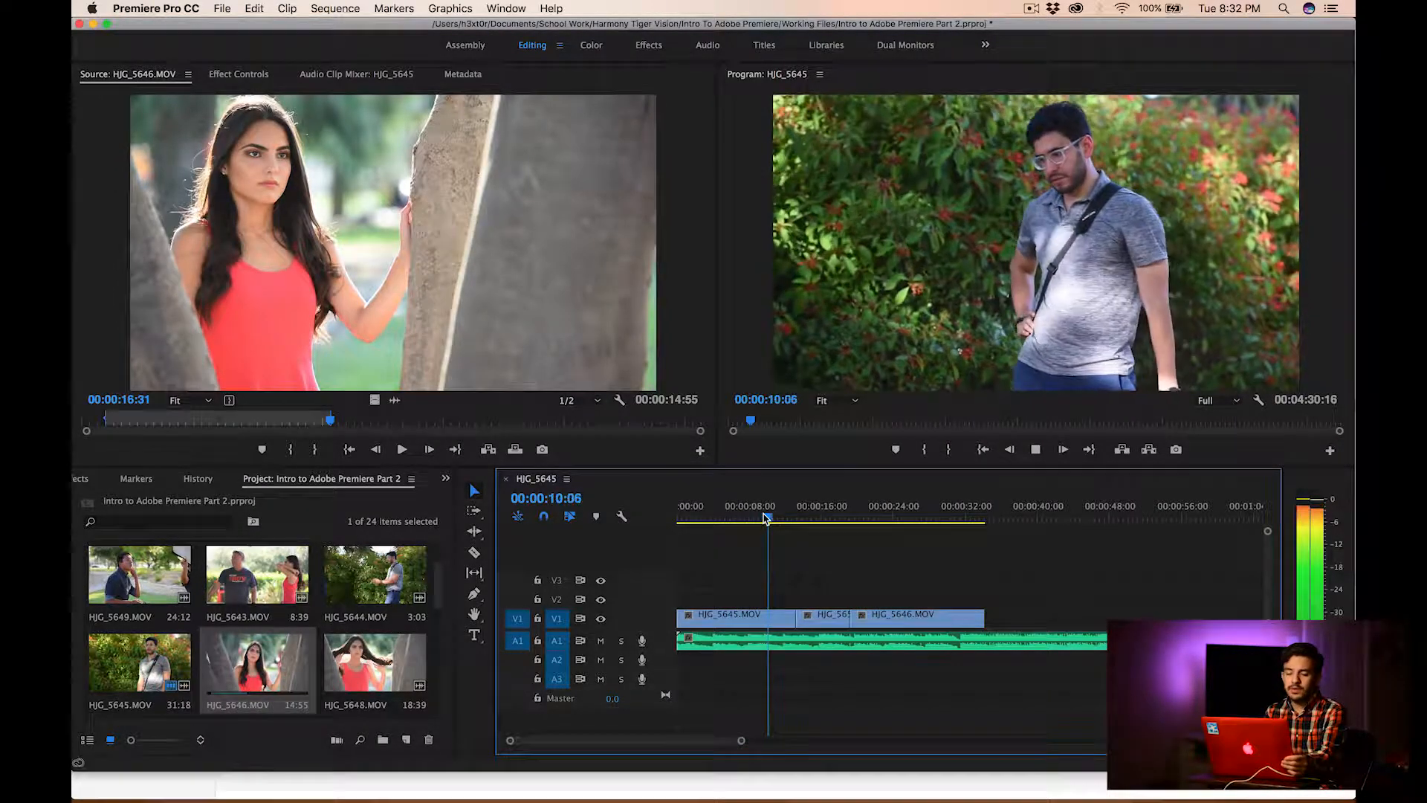
key("space")
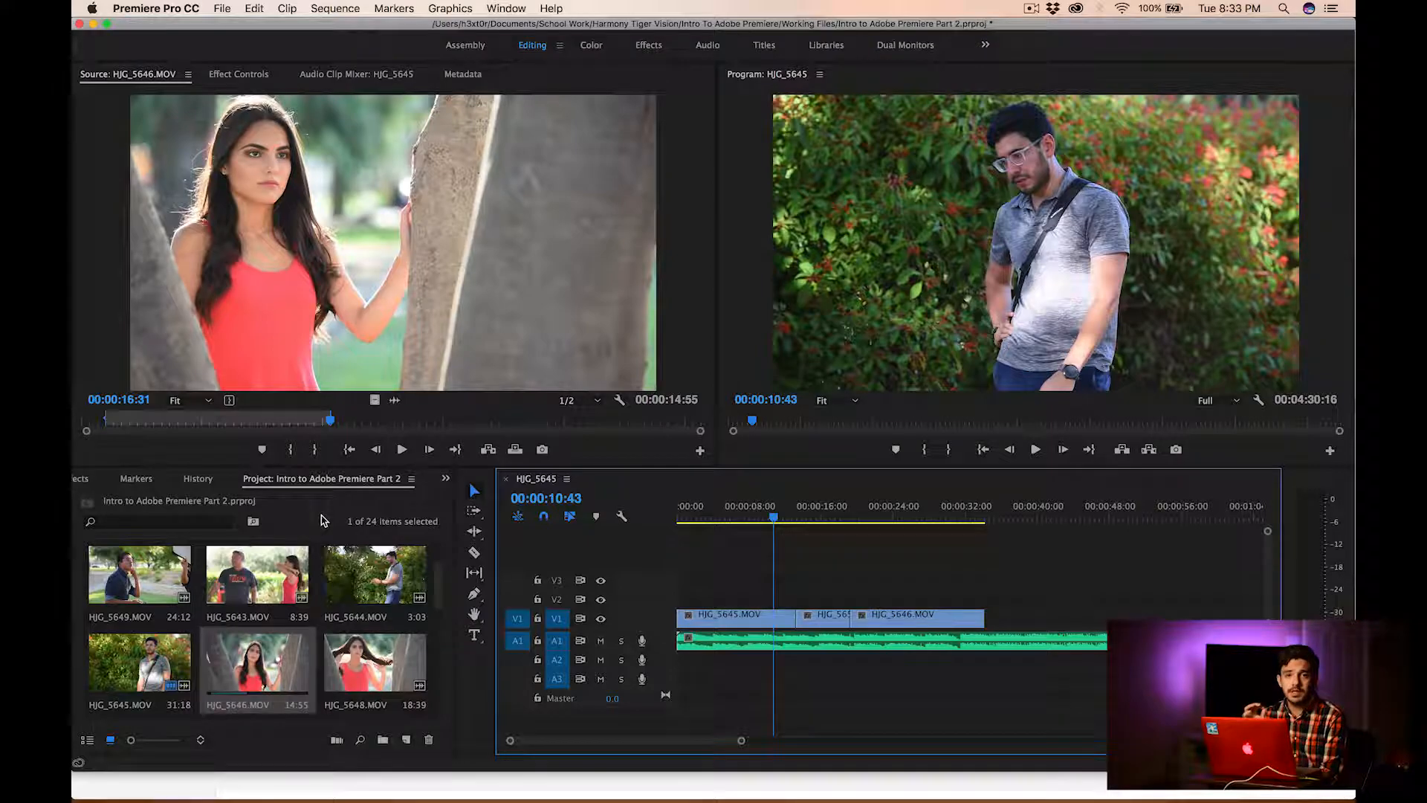
Find Cross Dissolve among the Dissolve video transitions and apply it at the cut between HJG_5645.MOV and HJG_5652.MOV
left_click(446, 482)
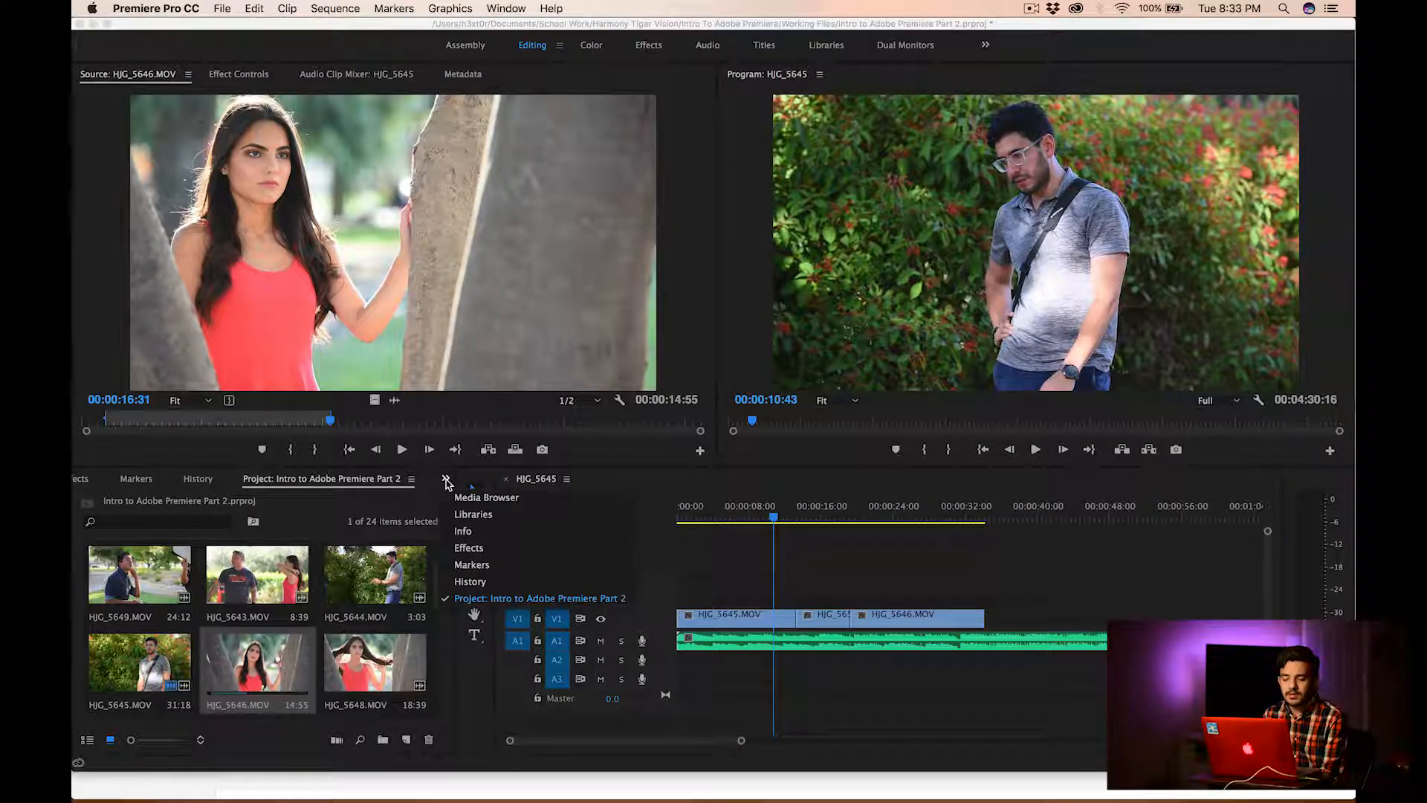
left_click(469, 548)
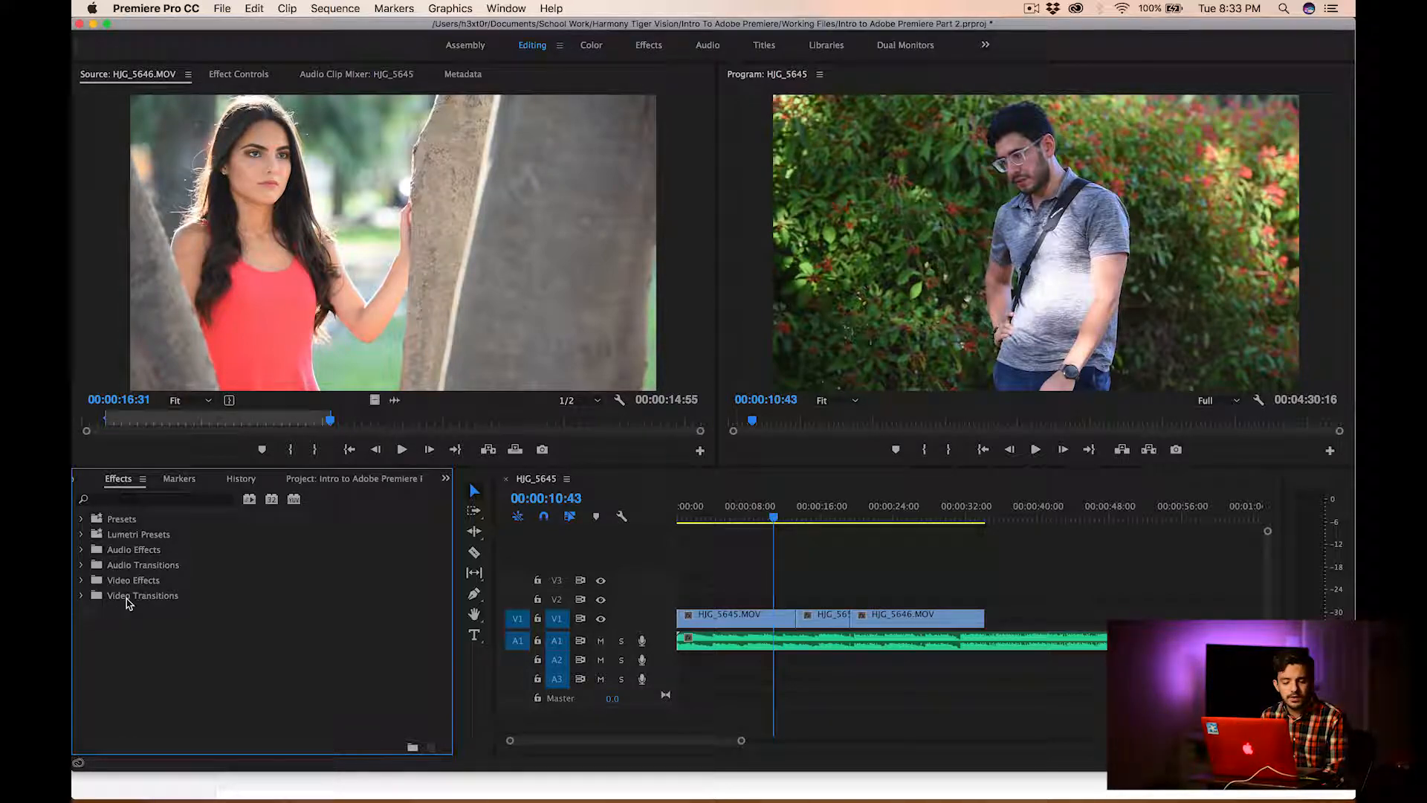
left_click(82, 595)
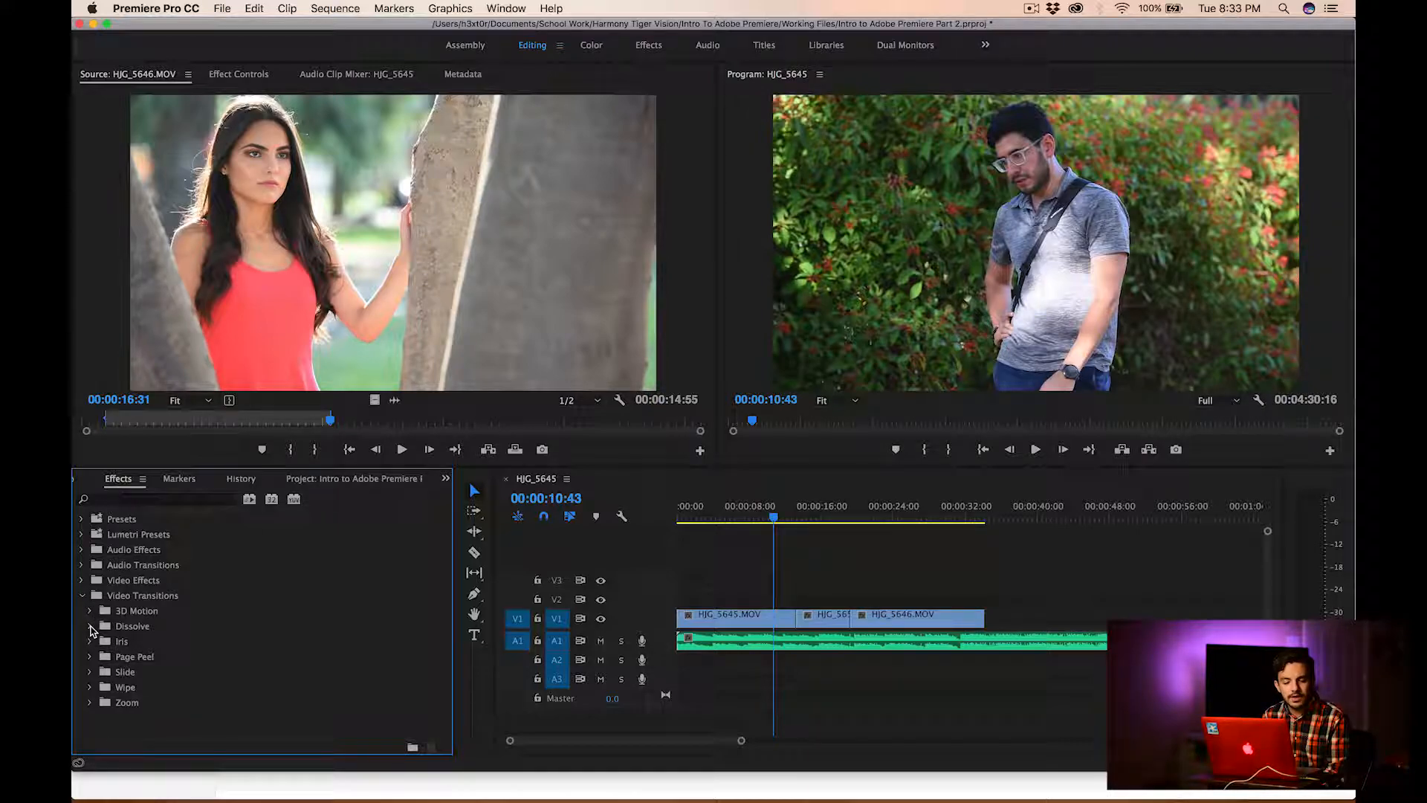
left_click(90, 627)
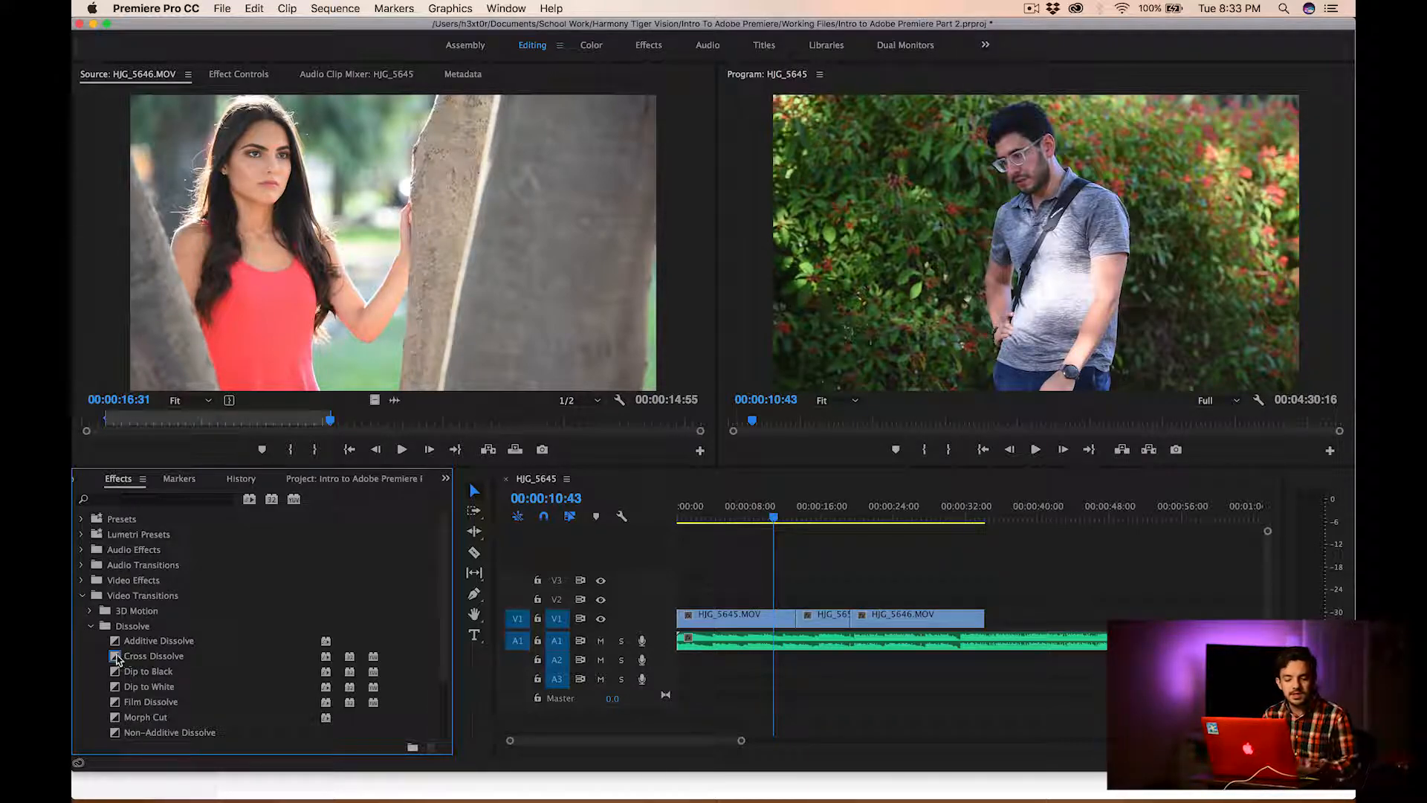
left_click_drag(115, 659, 688, 548)
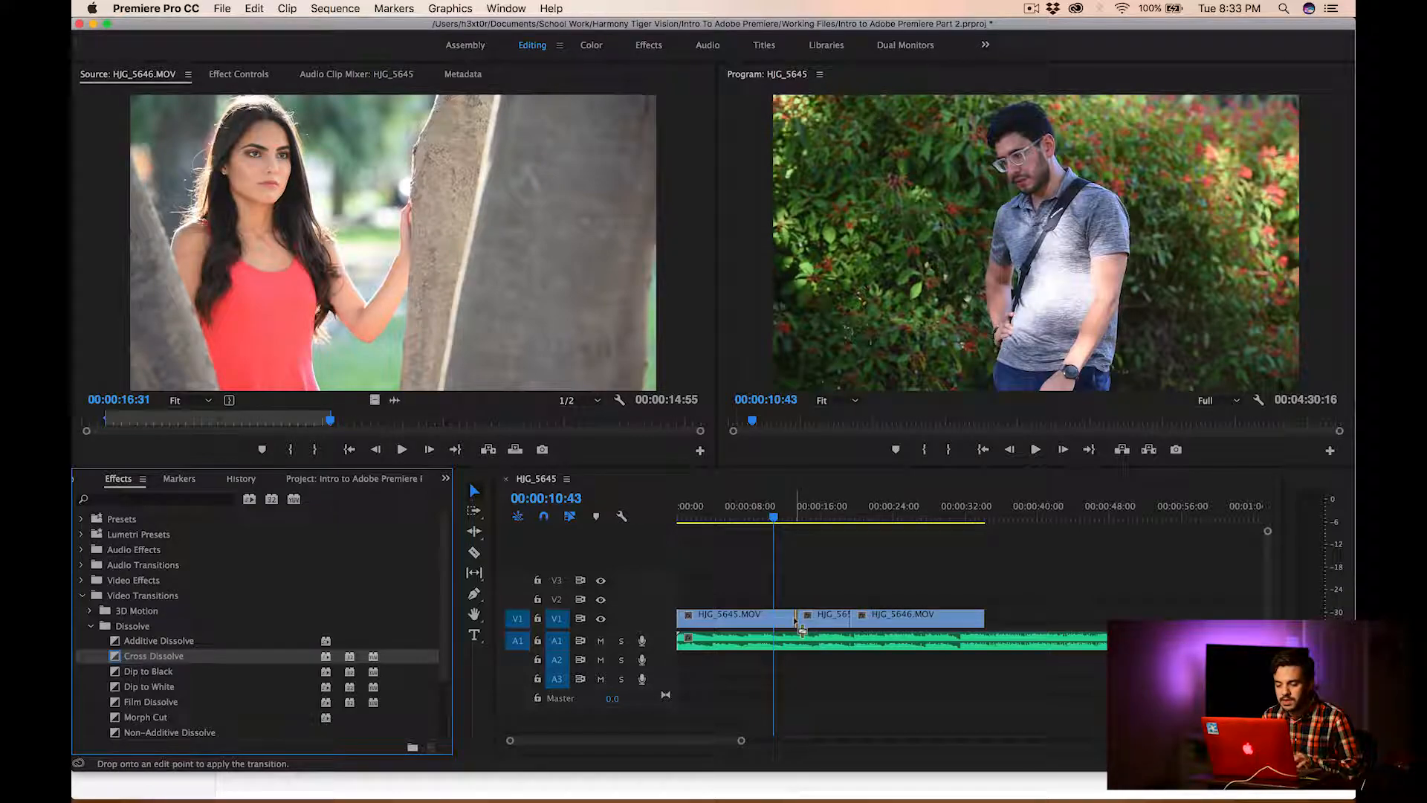
left_click_drag(801, 628, 800, 624)
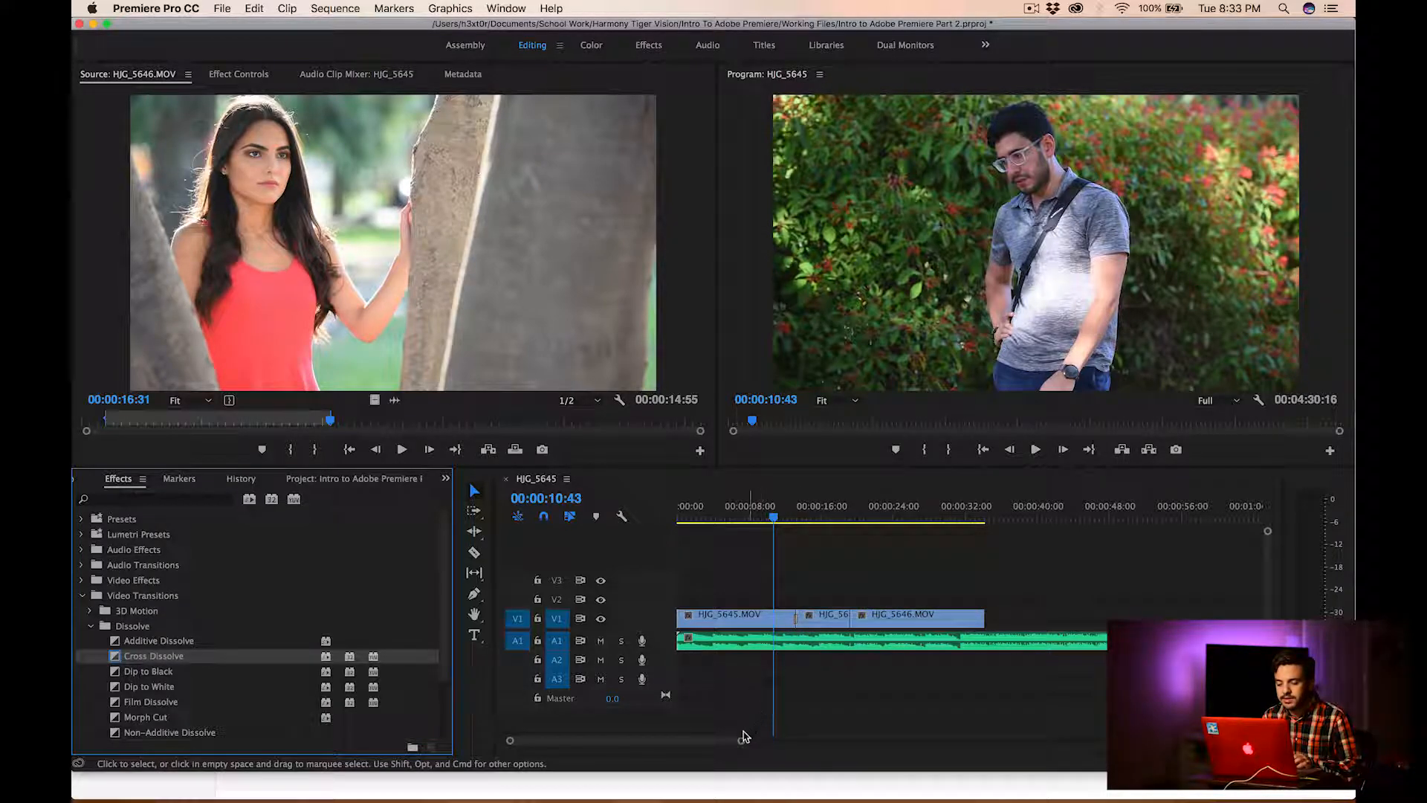
Apply a Cross Dissolve at the cut between HJG_5652.MOV and HJG_5646.MOV and play through the transition
left_click_drag(743, 739, 610, 741)
scroll(1110, 643, "right", 10)
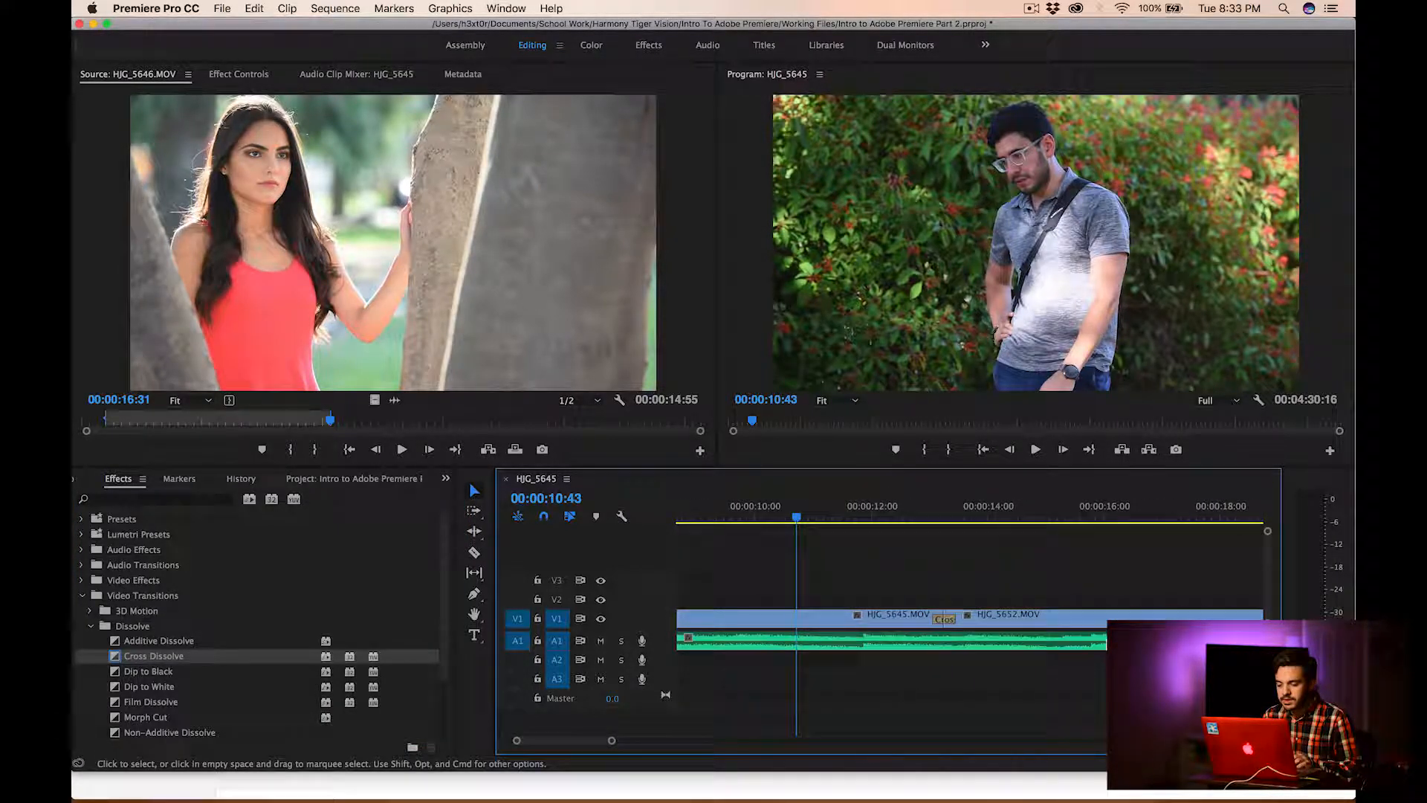
left_click_drag(130, 656, 862, 629)
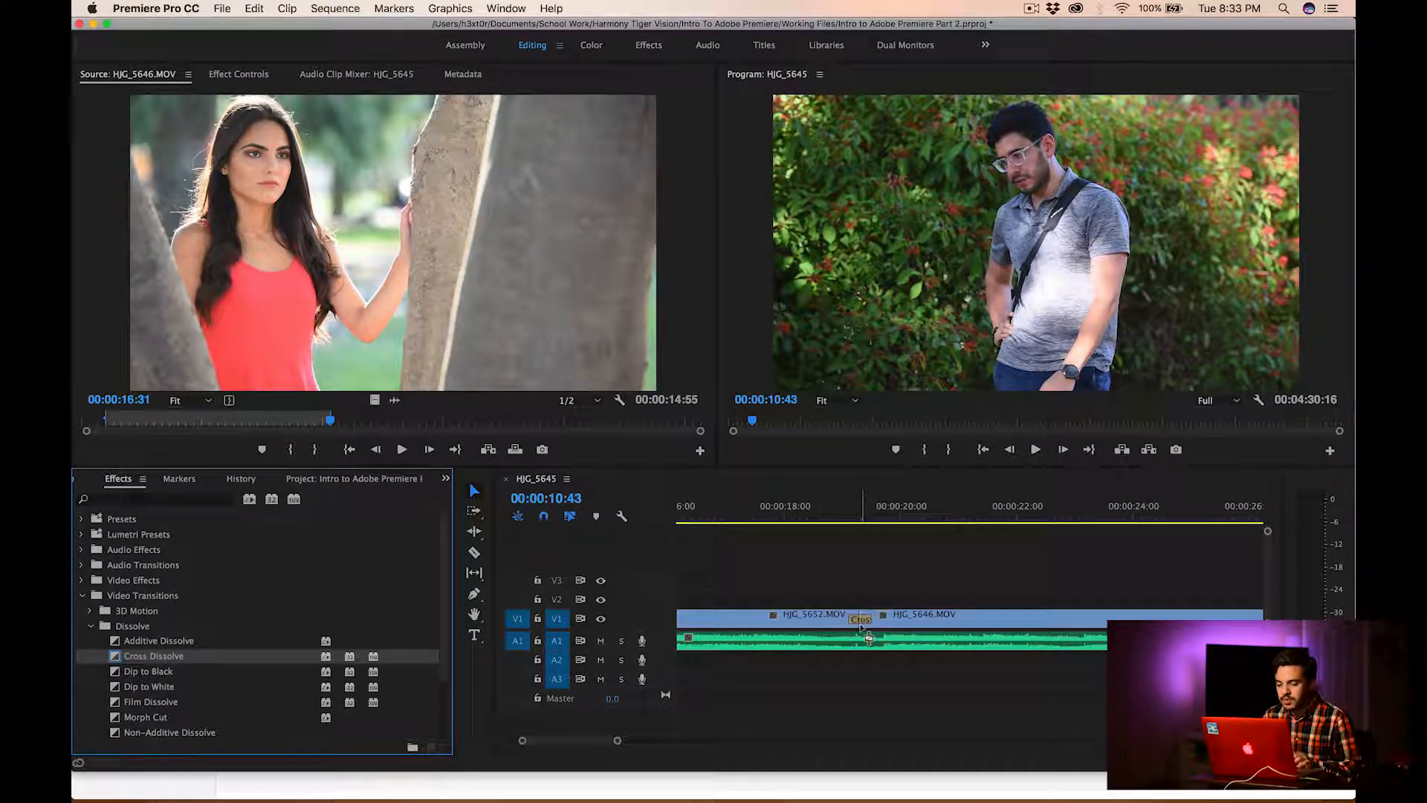
scroll(875, 507, "left", 3)
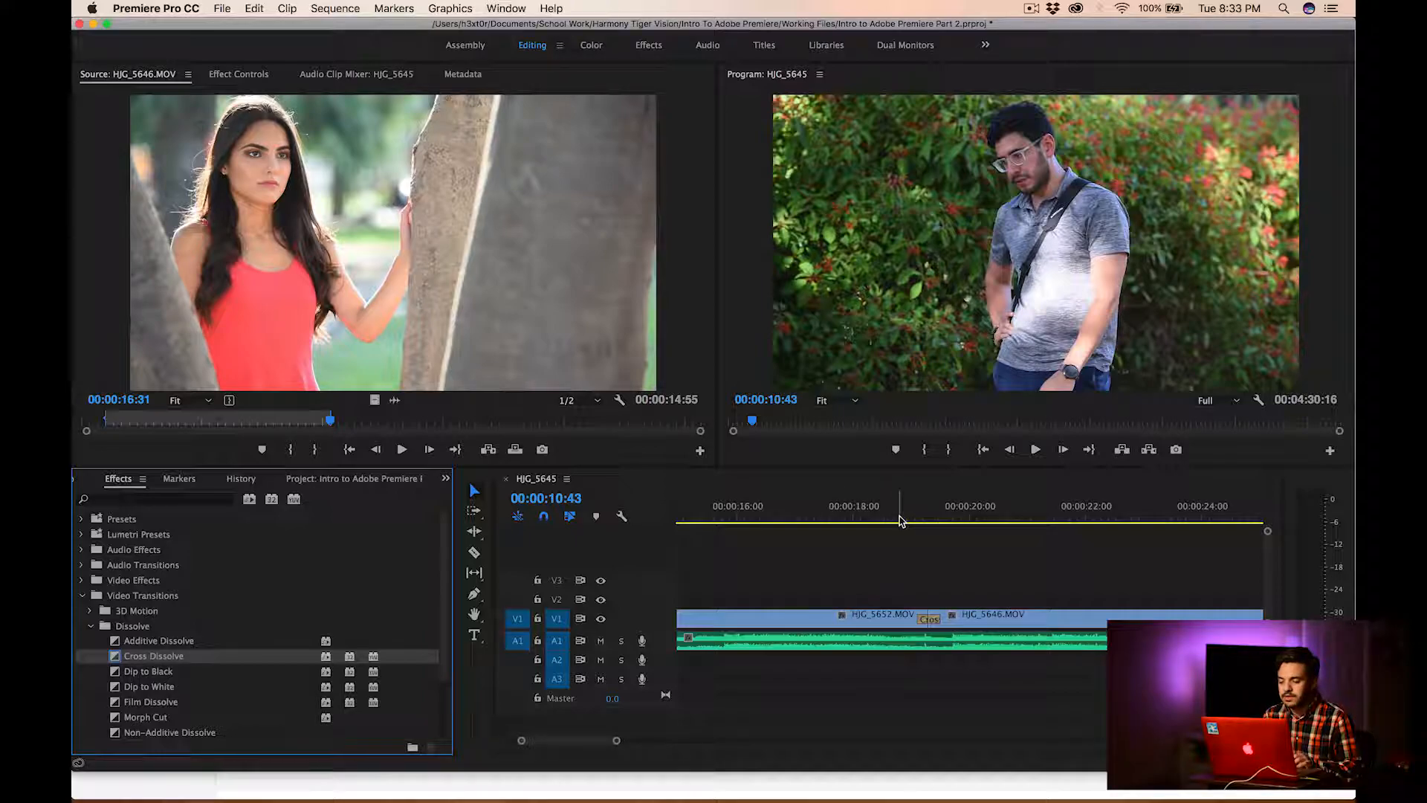
left_click(900, 518)
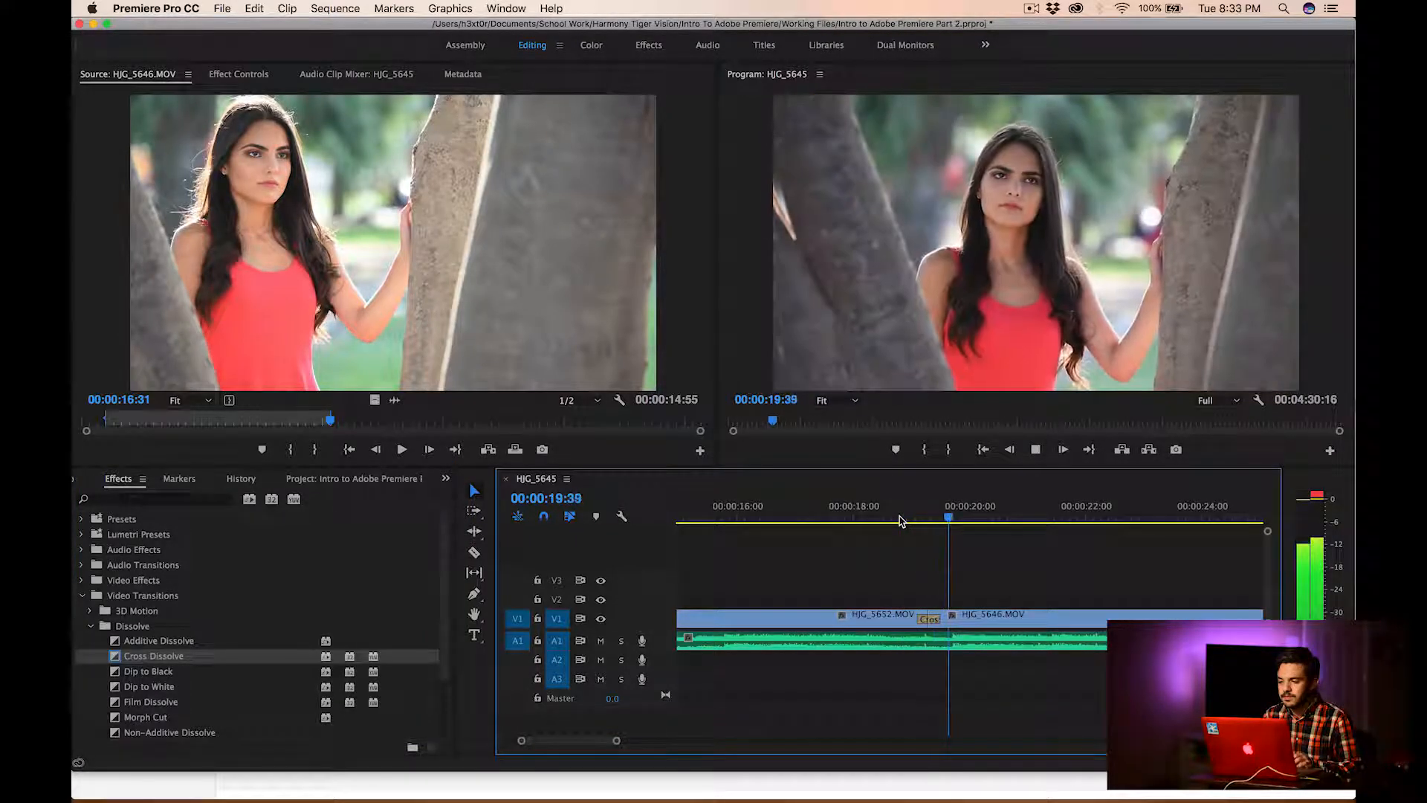
key("space")
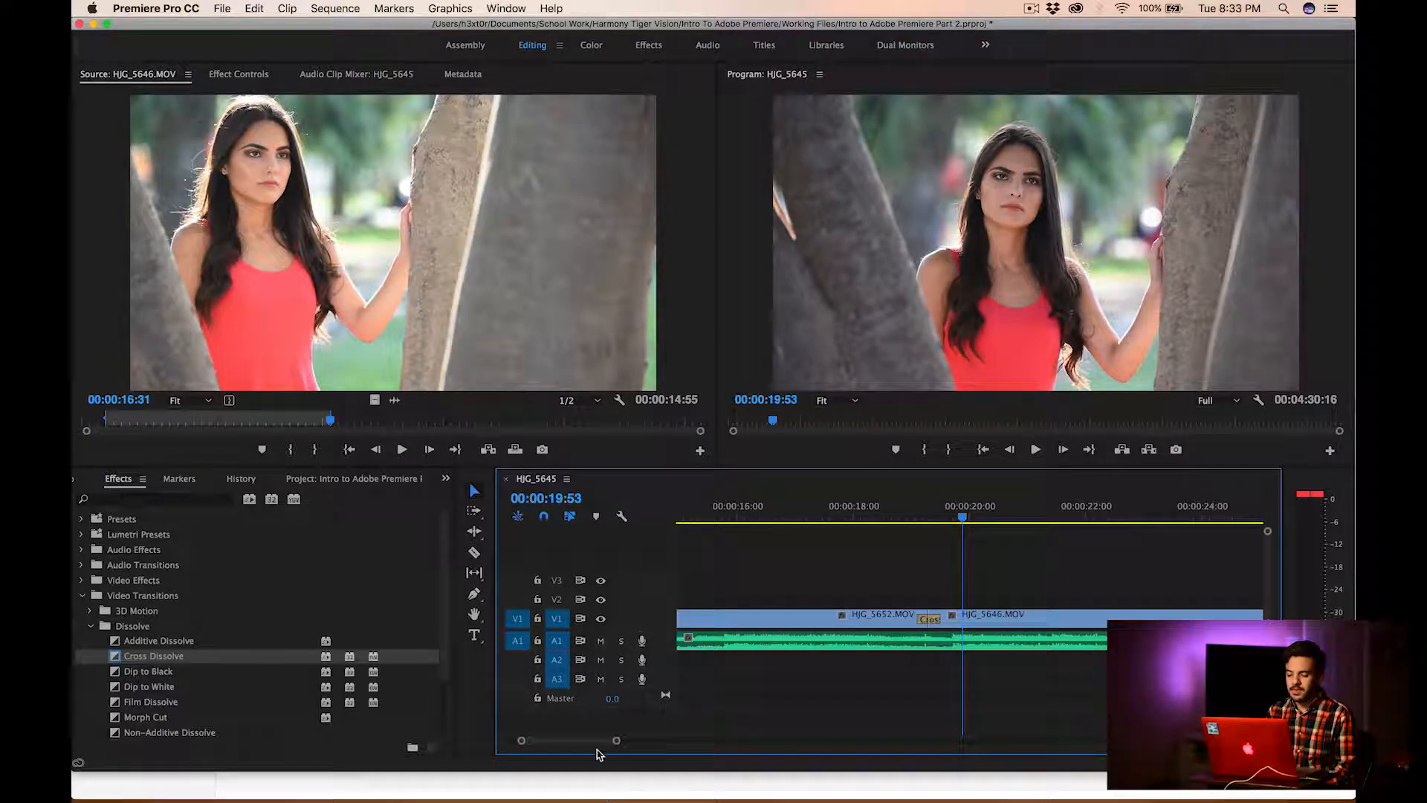
Add a Cross Dissolve to the start of HJG_5645.MOV and play the sequence's opening fade
left_click_drag(595, 743, 561, 743)
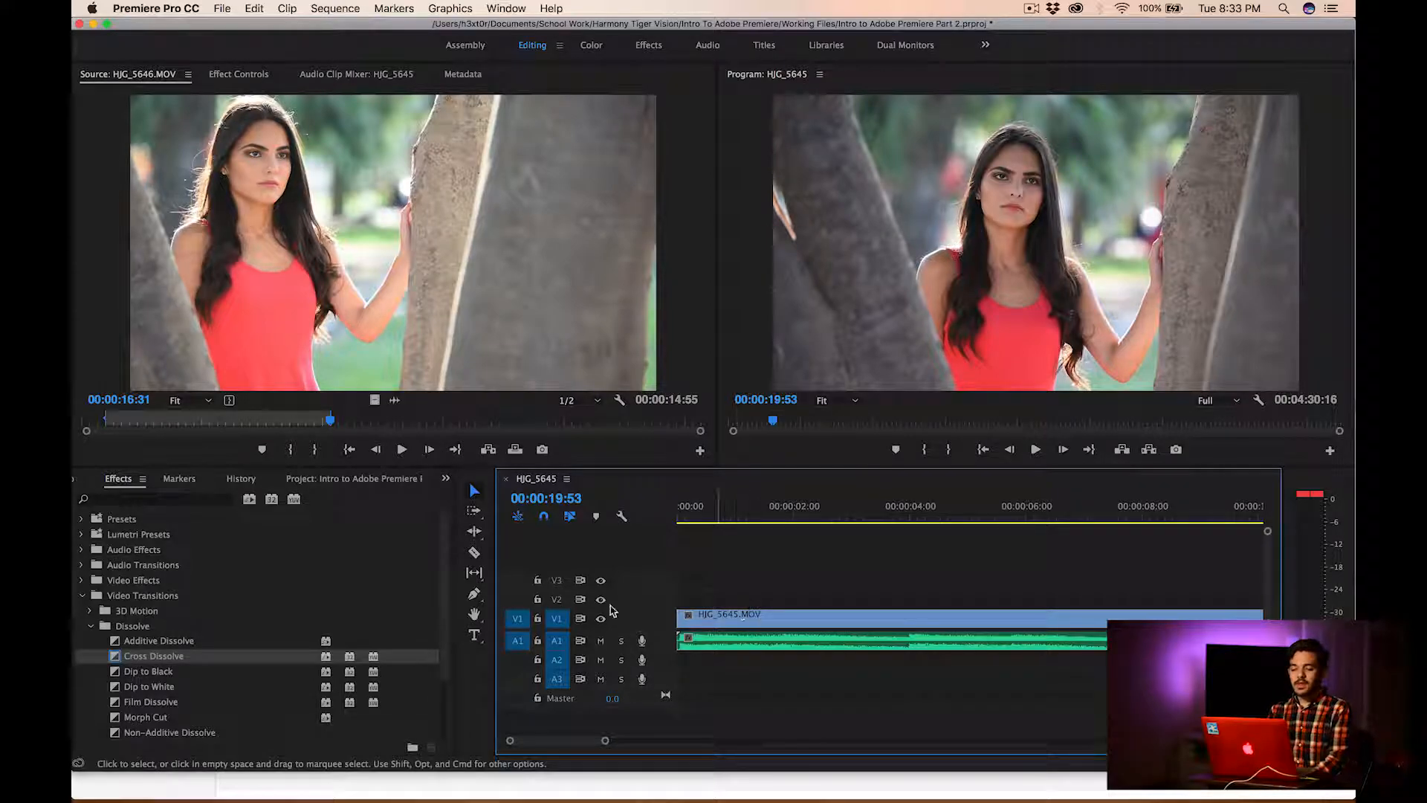
left_click_drag(113, 658, 690, 619)
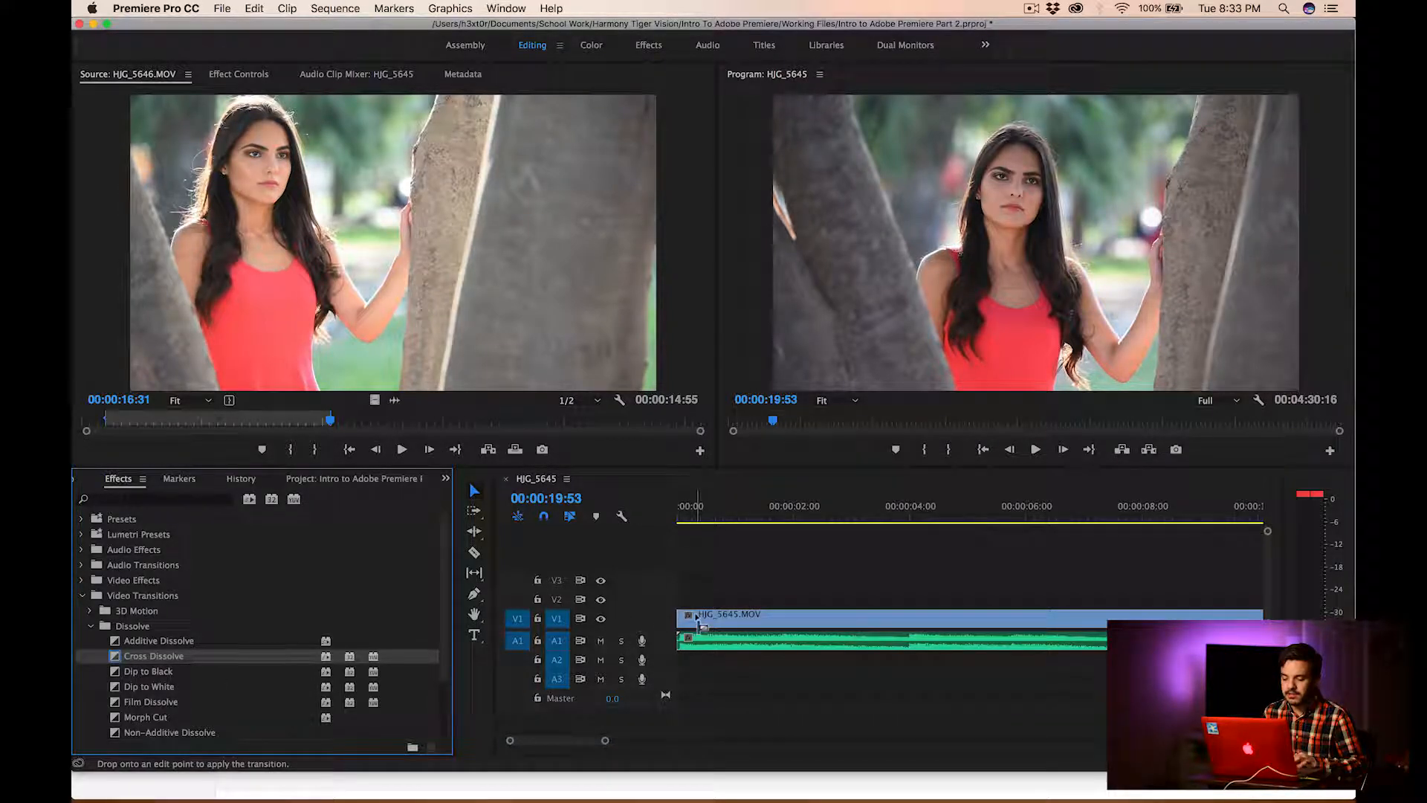
left_click(690, 517)
key("space")
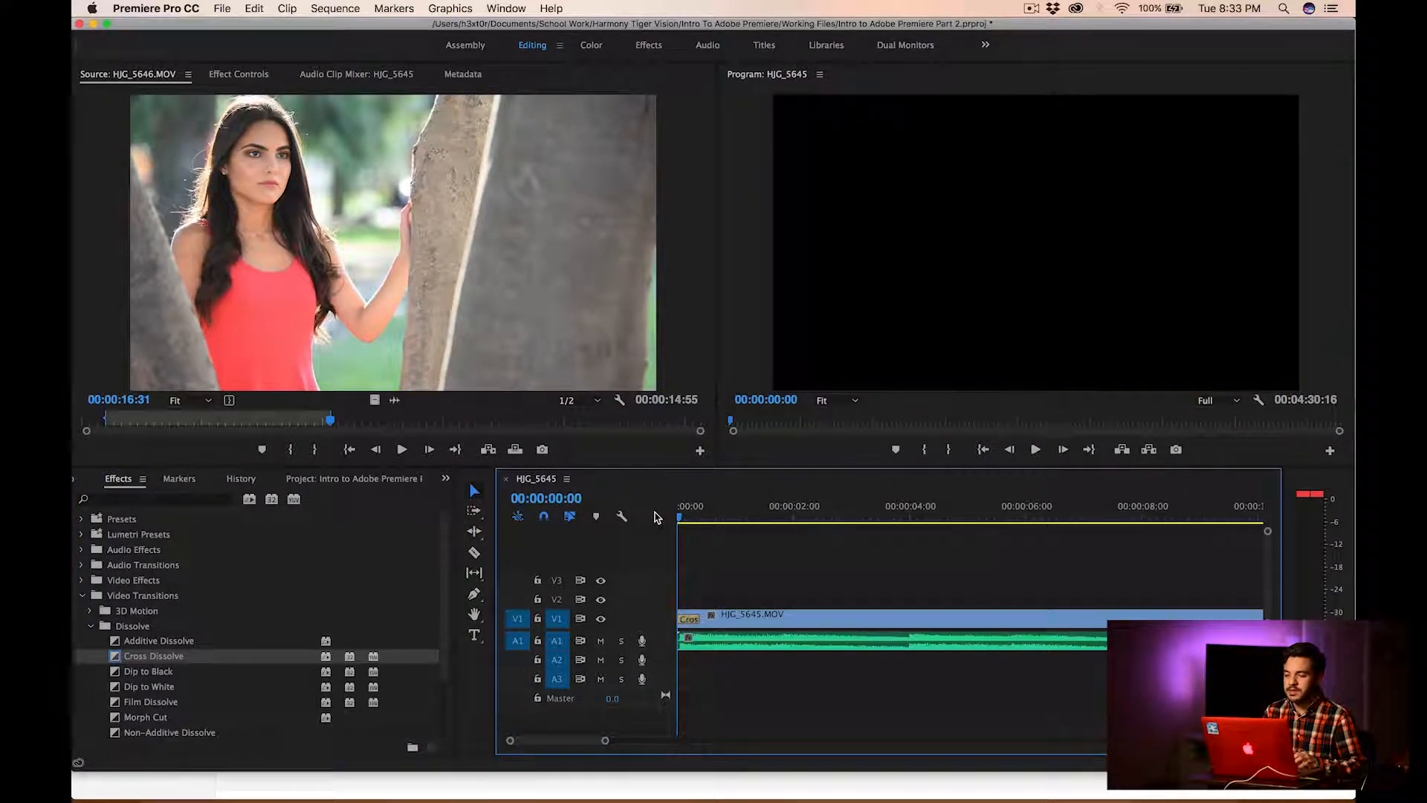
key("space")
Add a Cross Dissolve to the end of HJG_5646.MOV and move the playhead to 00:00:33:17
scroll(937, 621, "right", 15)
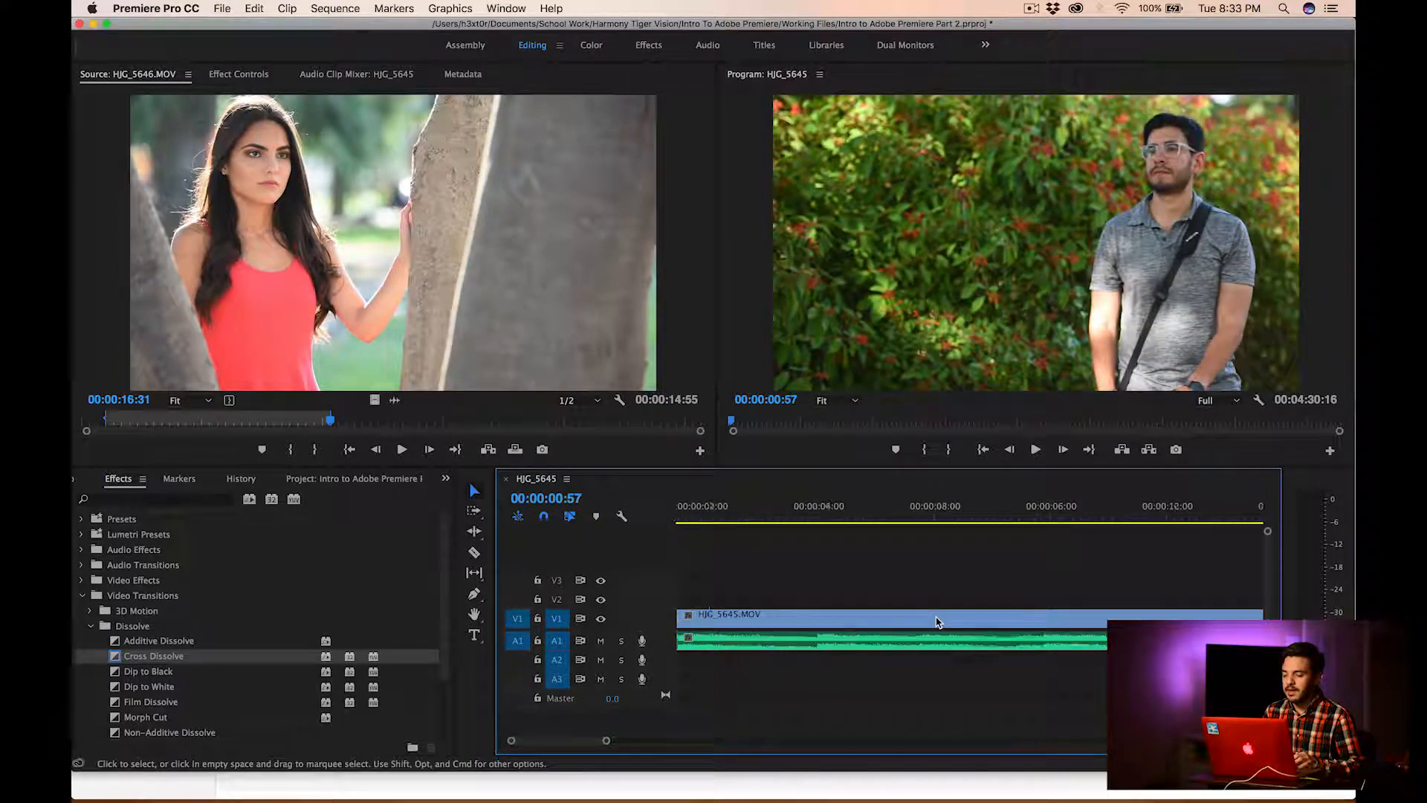
scroll(937, 621, "right", 5)
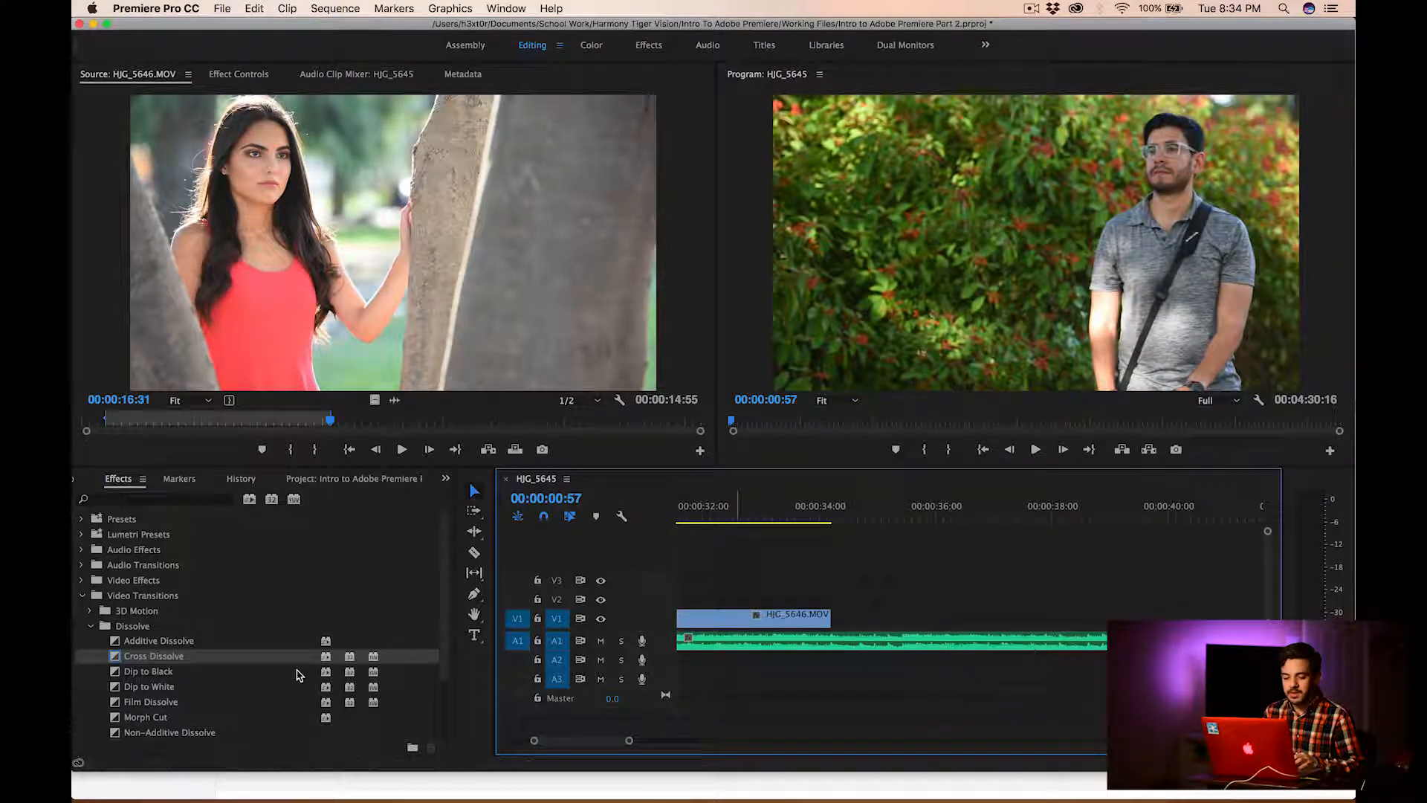
left_click_drag(137, 659, 823, 619)
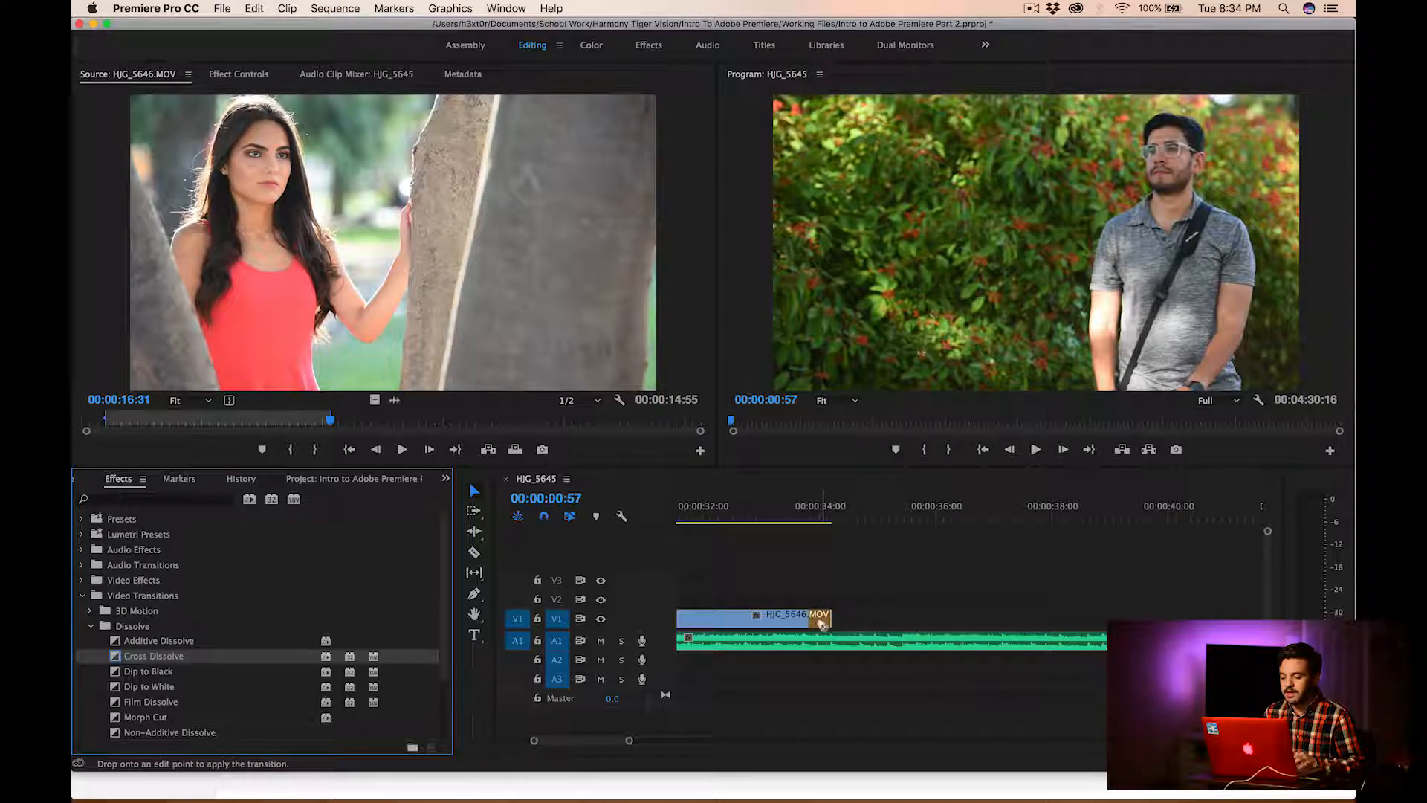
left_click(778, 519)
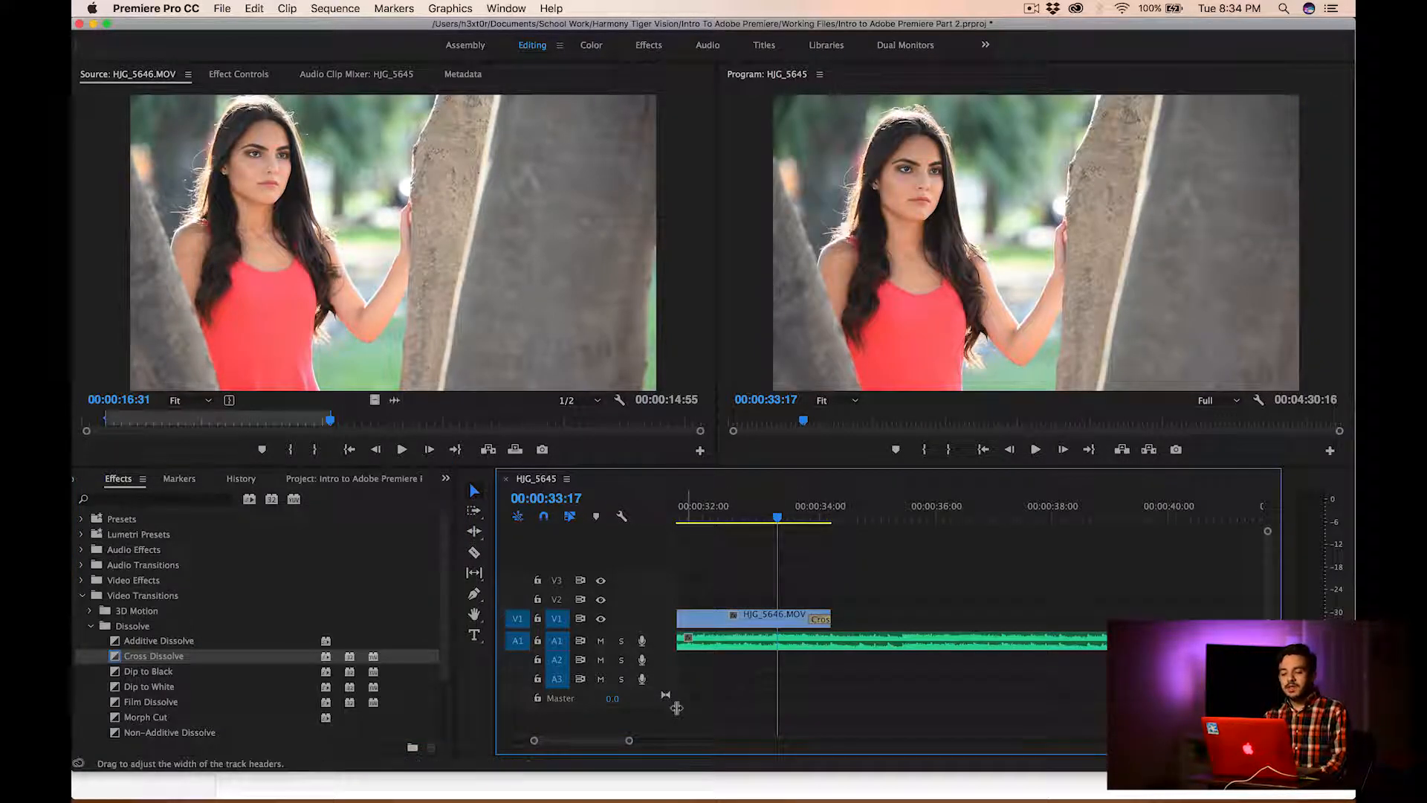
Find HJG_5658.MOV among the project items and open it in the Source monitor
left_click_drag(628, 744, 892, 741)
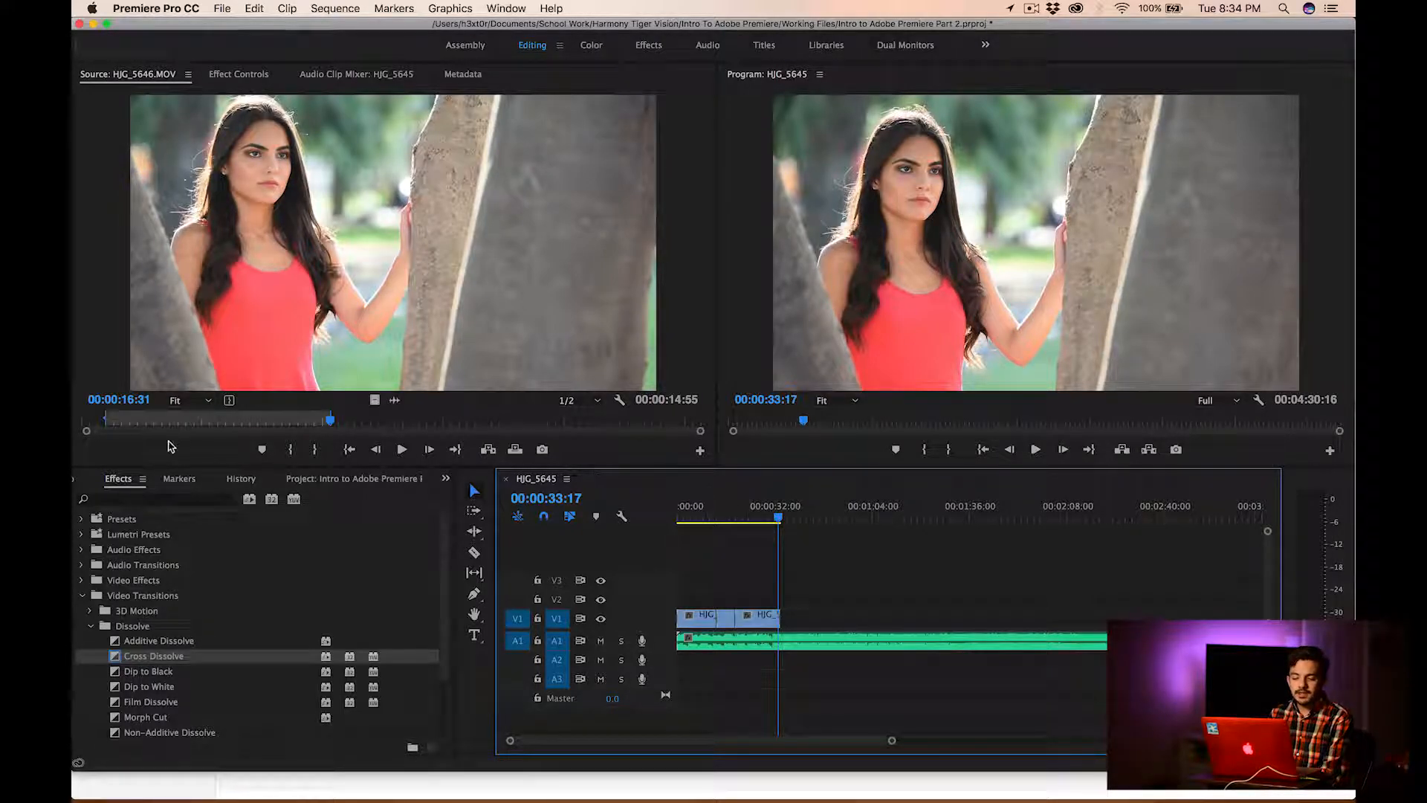
left_click(304, 482)
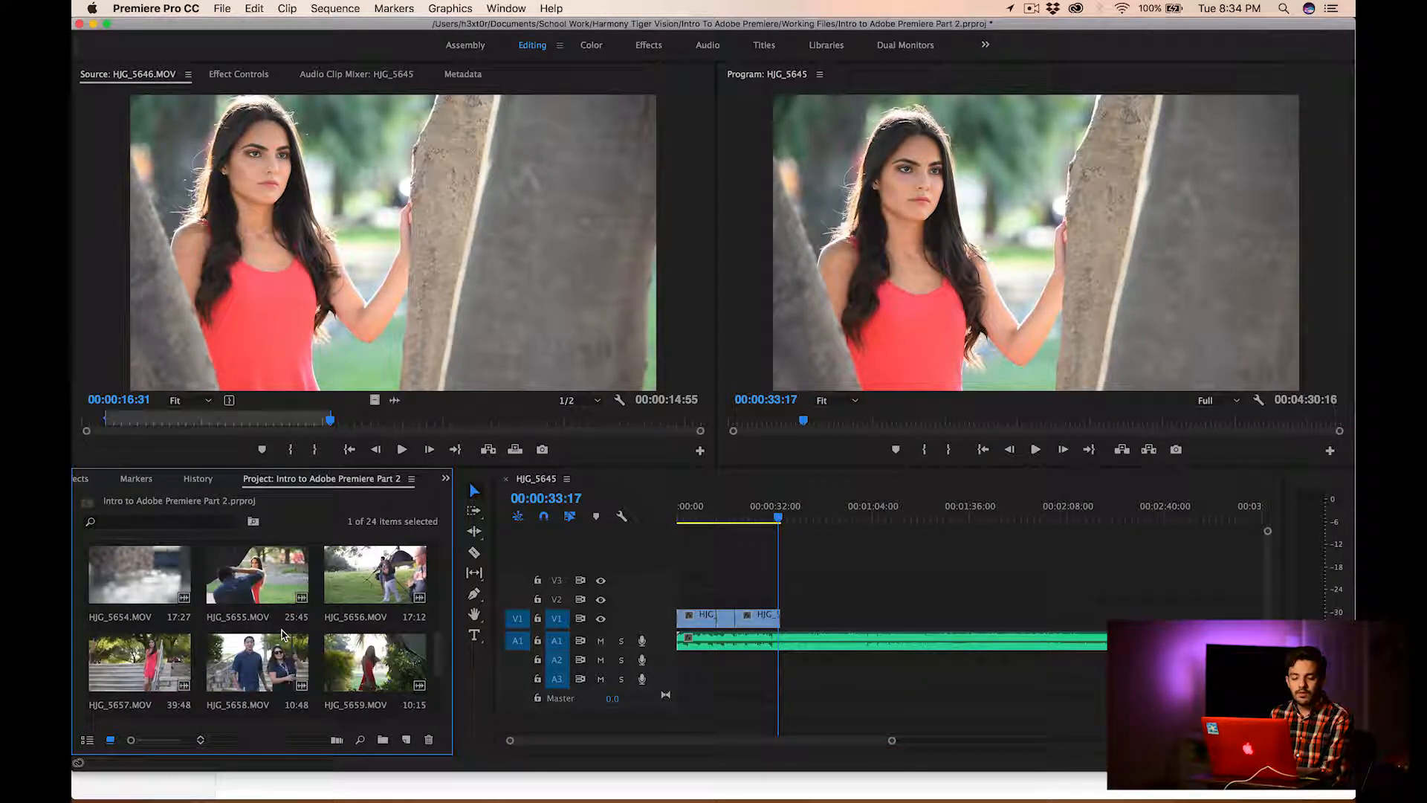
left_click(283, 634)
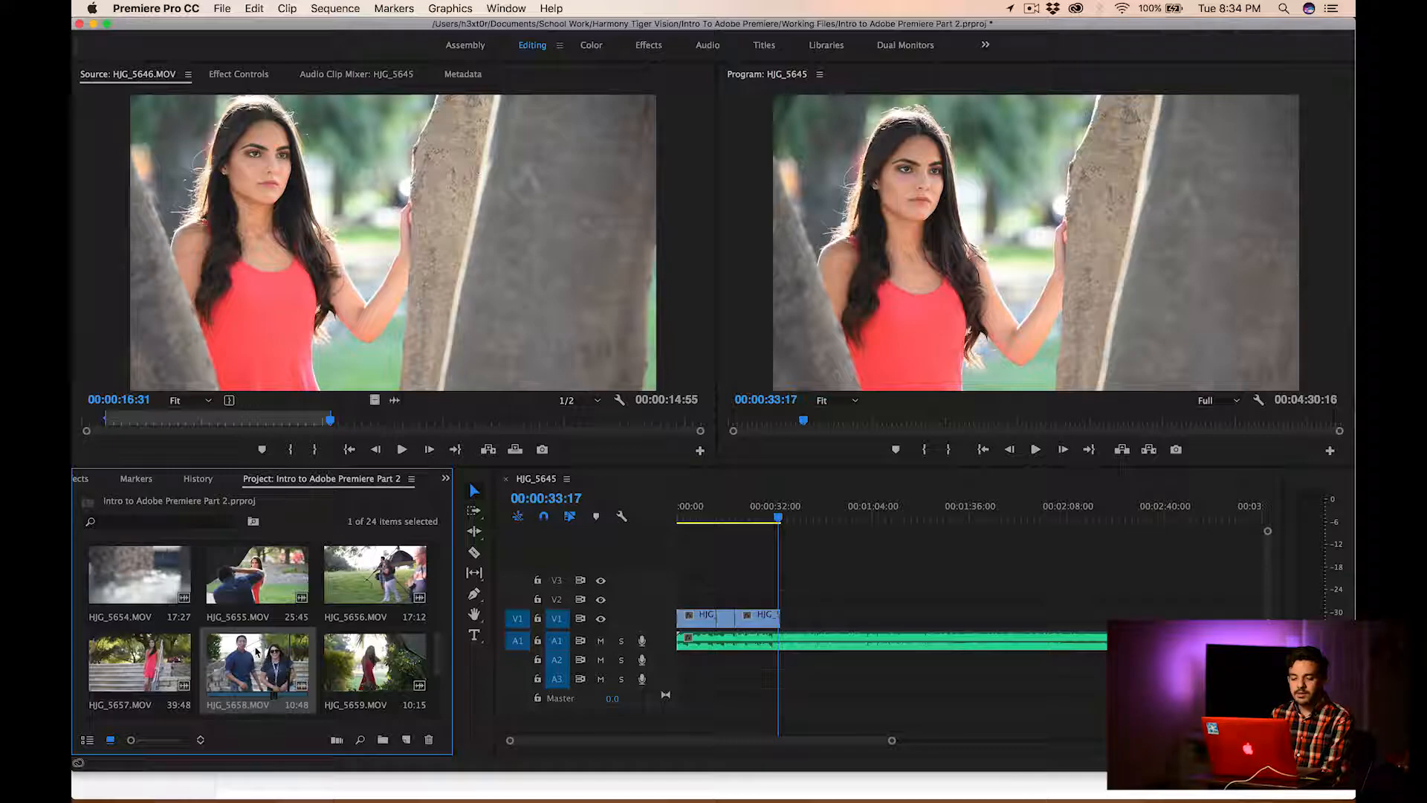
double_click(255, 651)
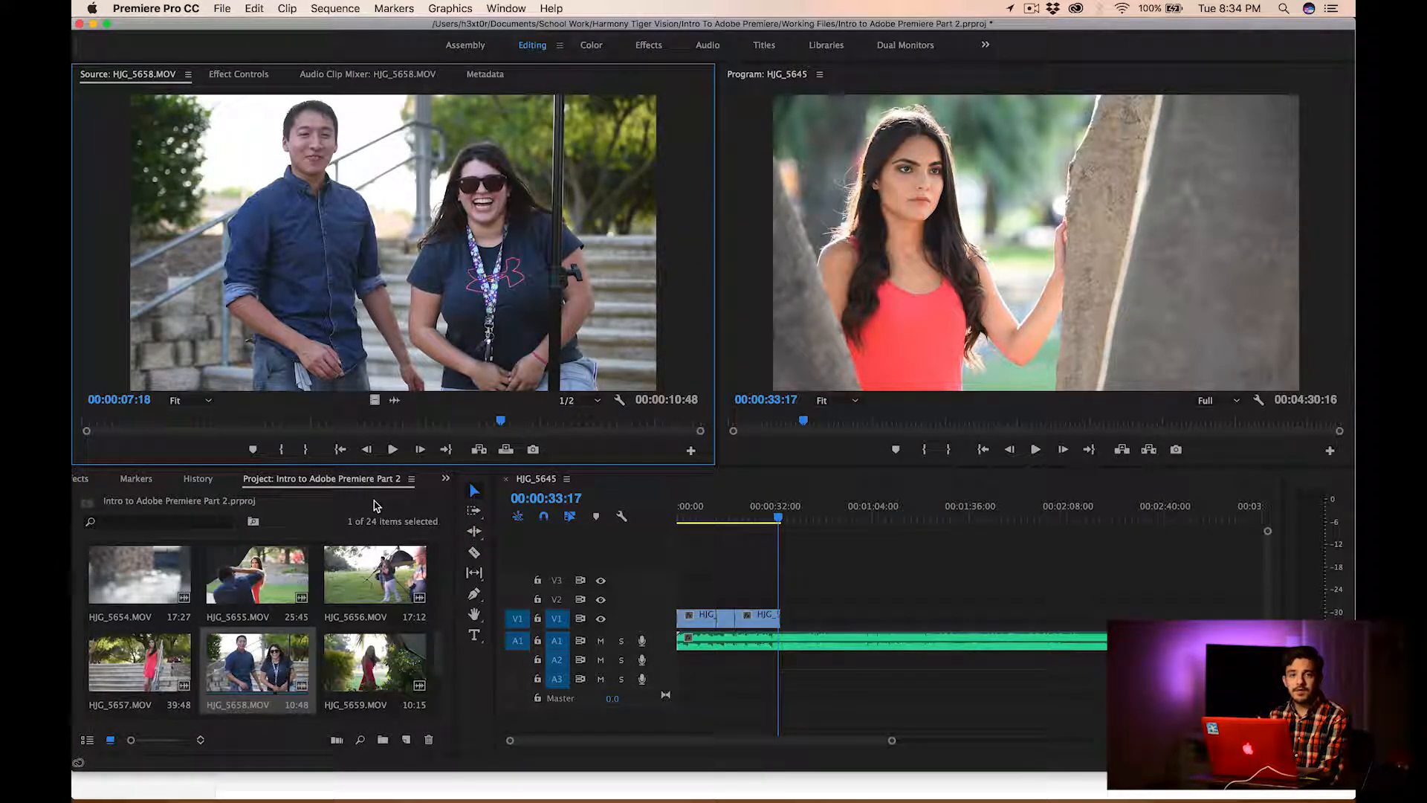
Listen to several passages of the music beyond the last clip, and stop the playhead at 00:00:35:08
left_click(779, 523)
key("space")
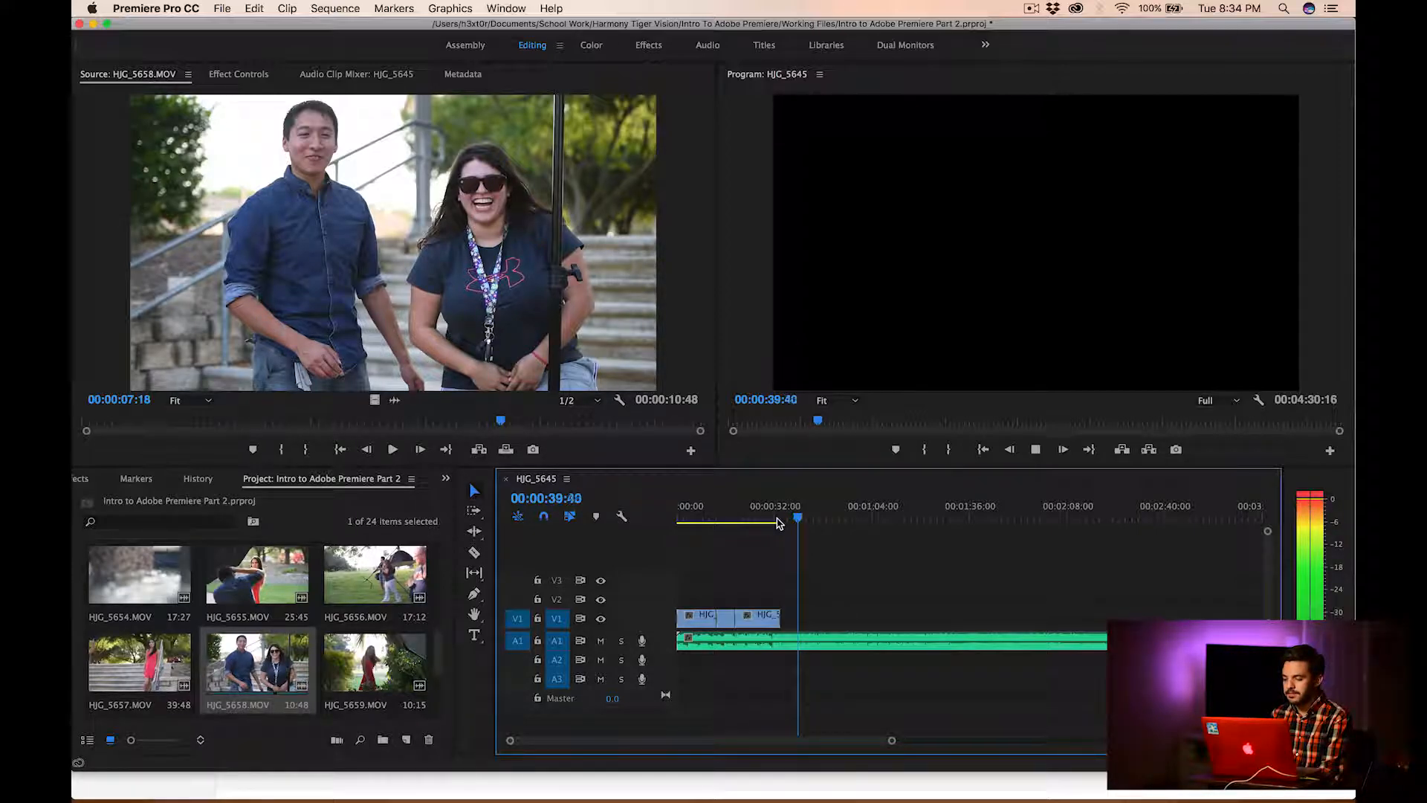
left_click(832, 521)
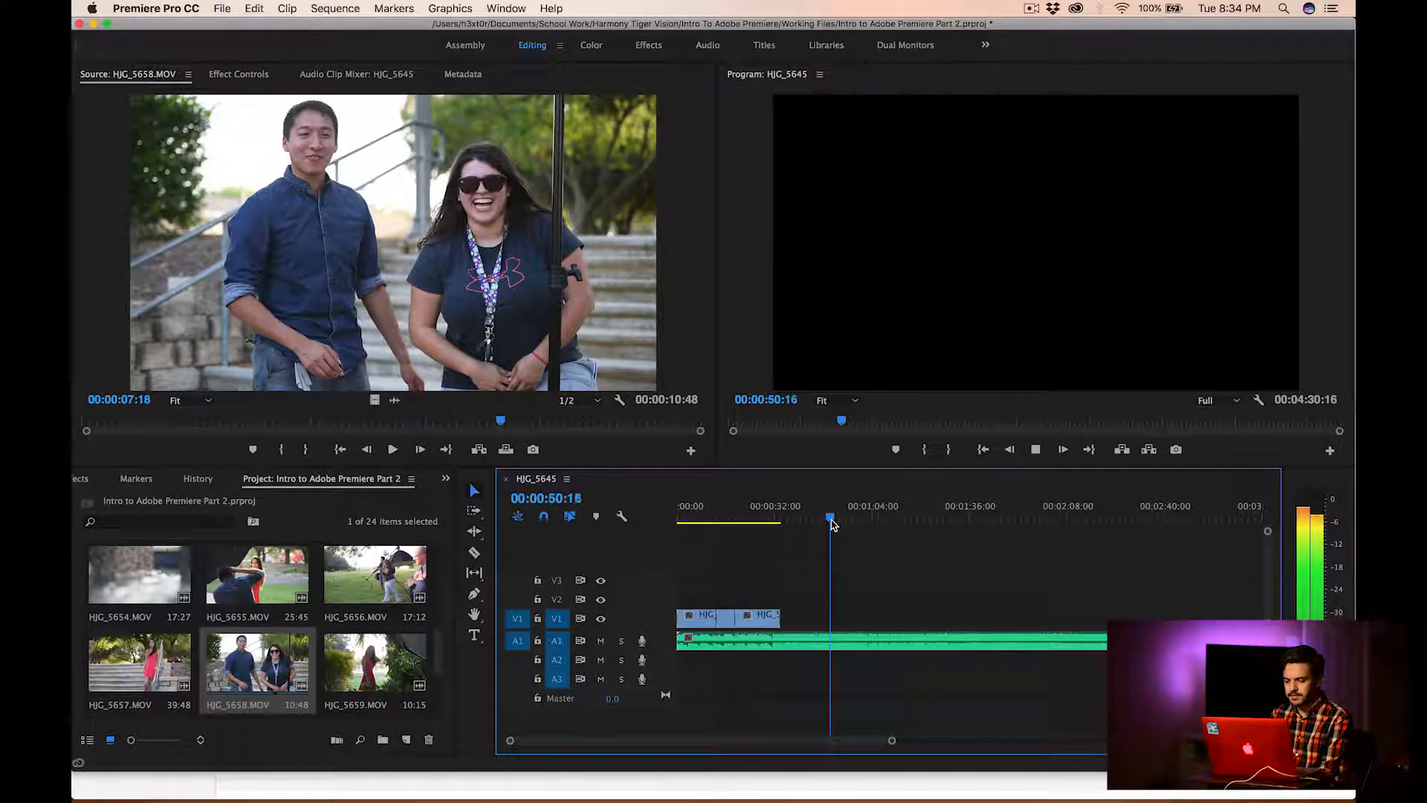
left_click(880, 521)
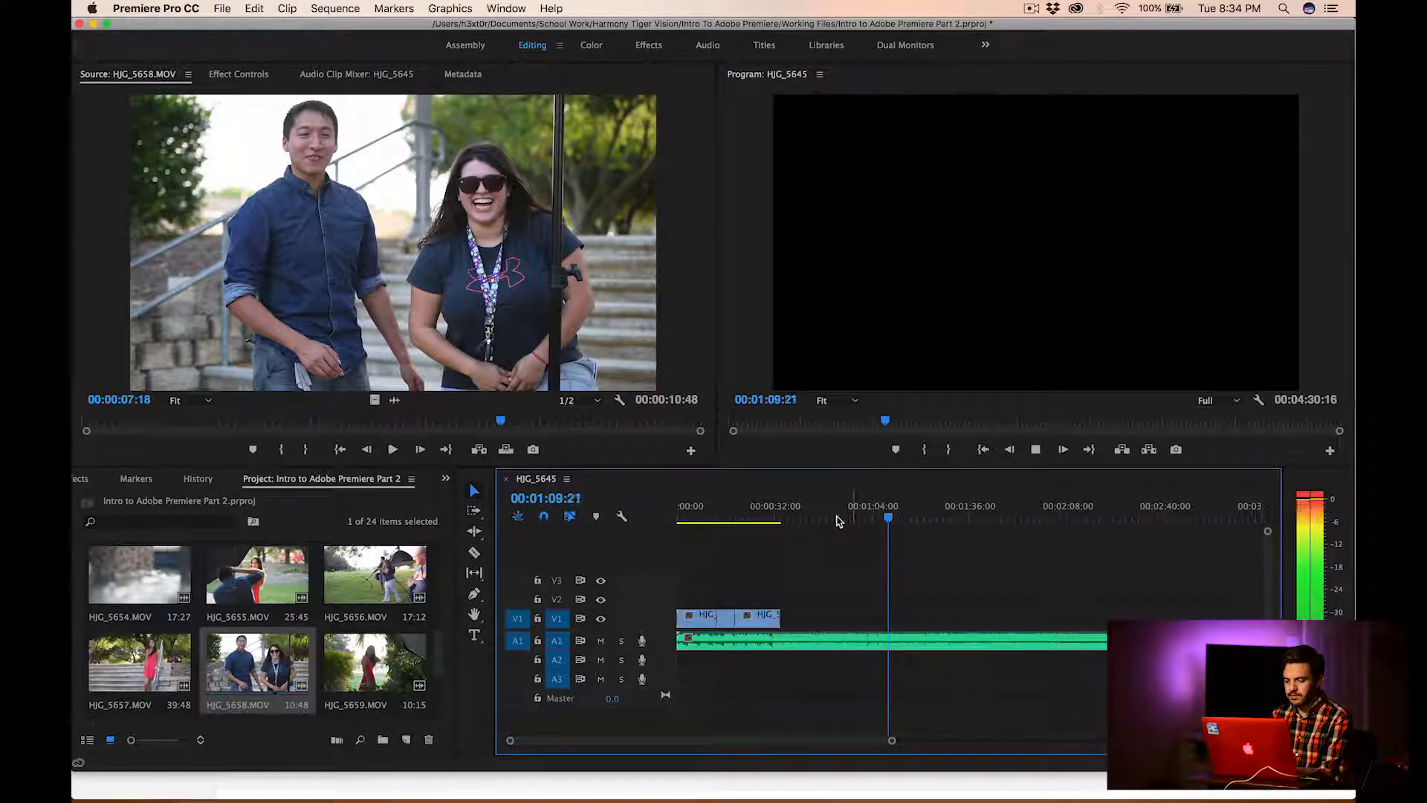
left_click(784, 521)
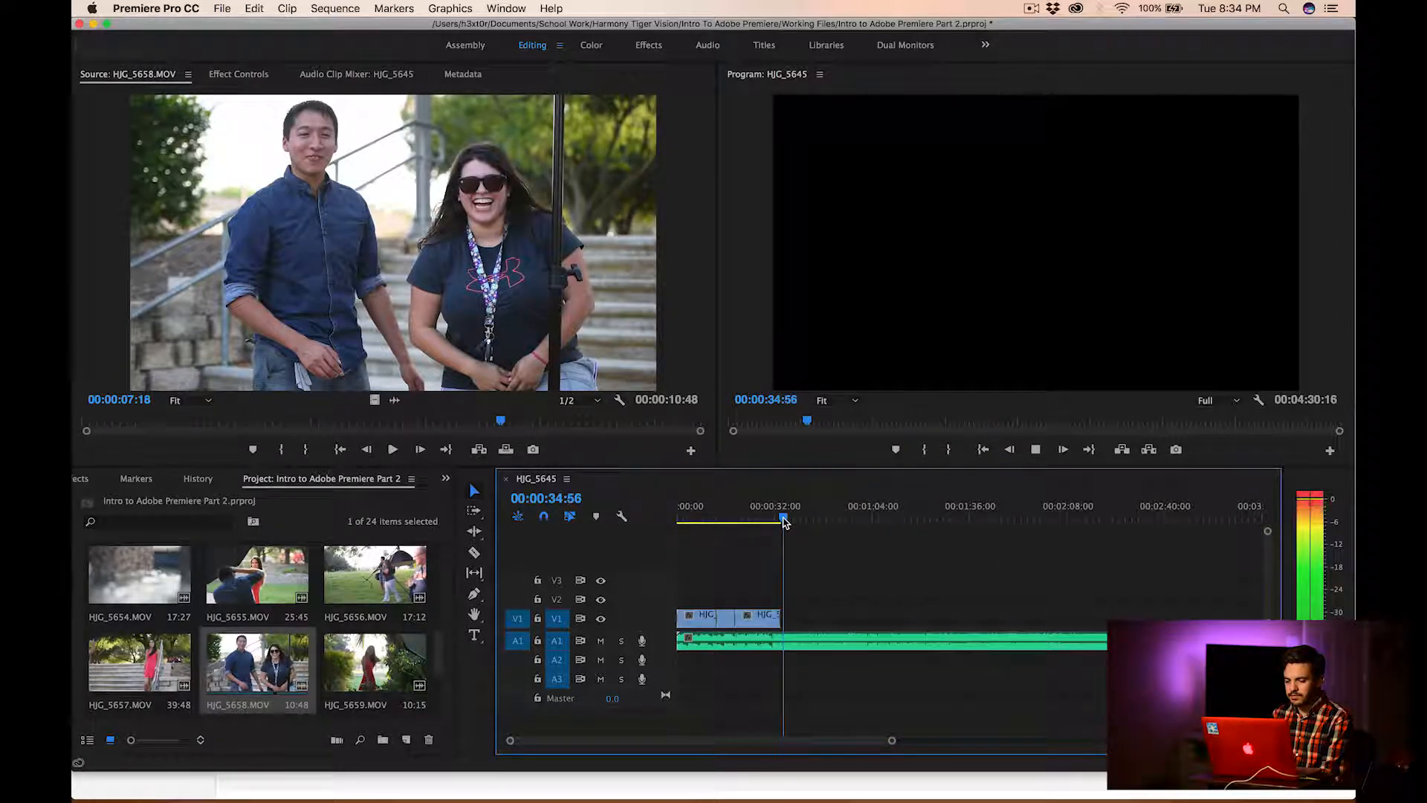
key("space")
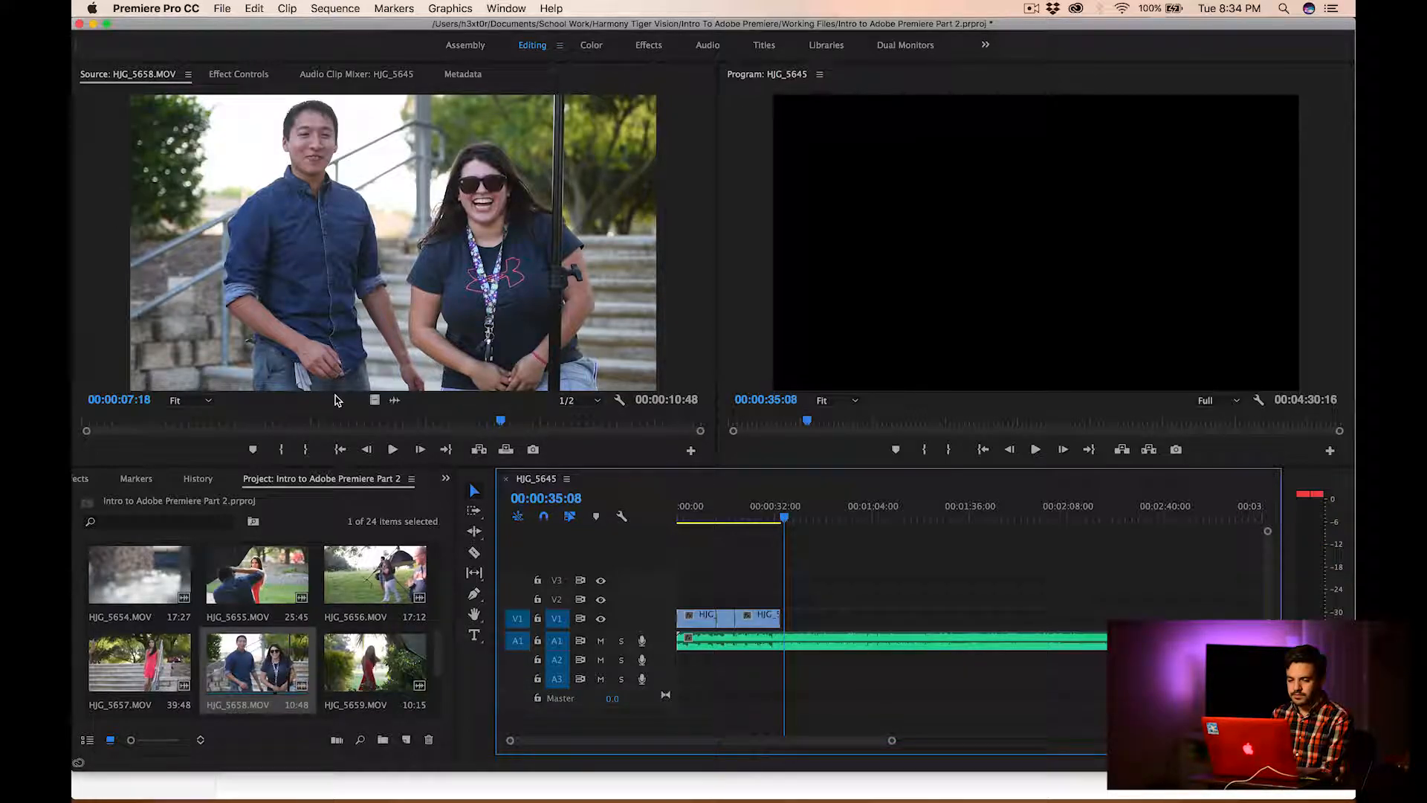
Preview the beginning of HJG_5658.MOV and mark an In point at 00:00:00:14
left_click_drag(140, 422, 106, 429)
left_click(98, 424)
key("space")
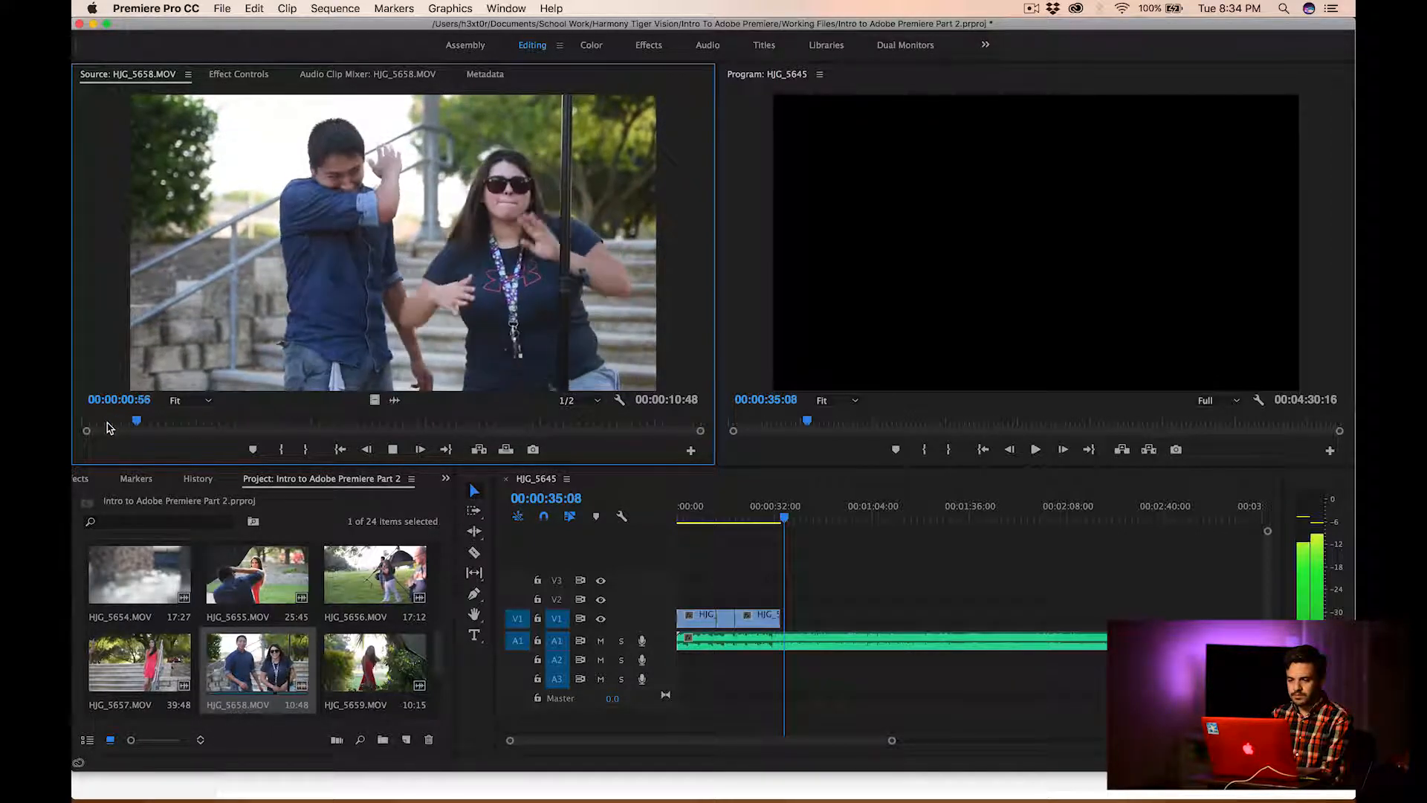
key("space")
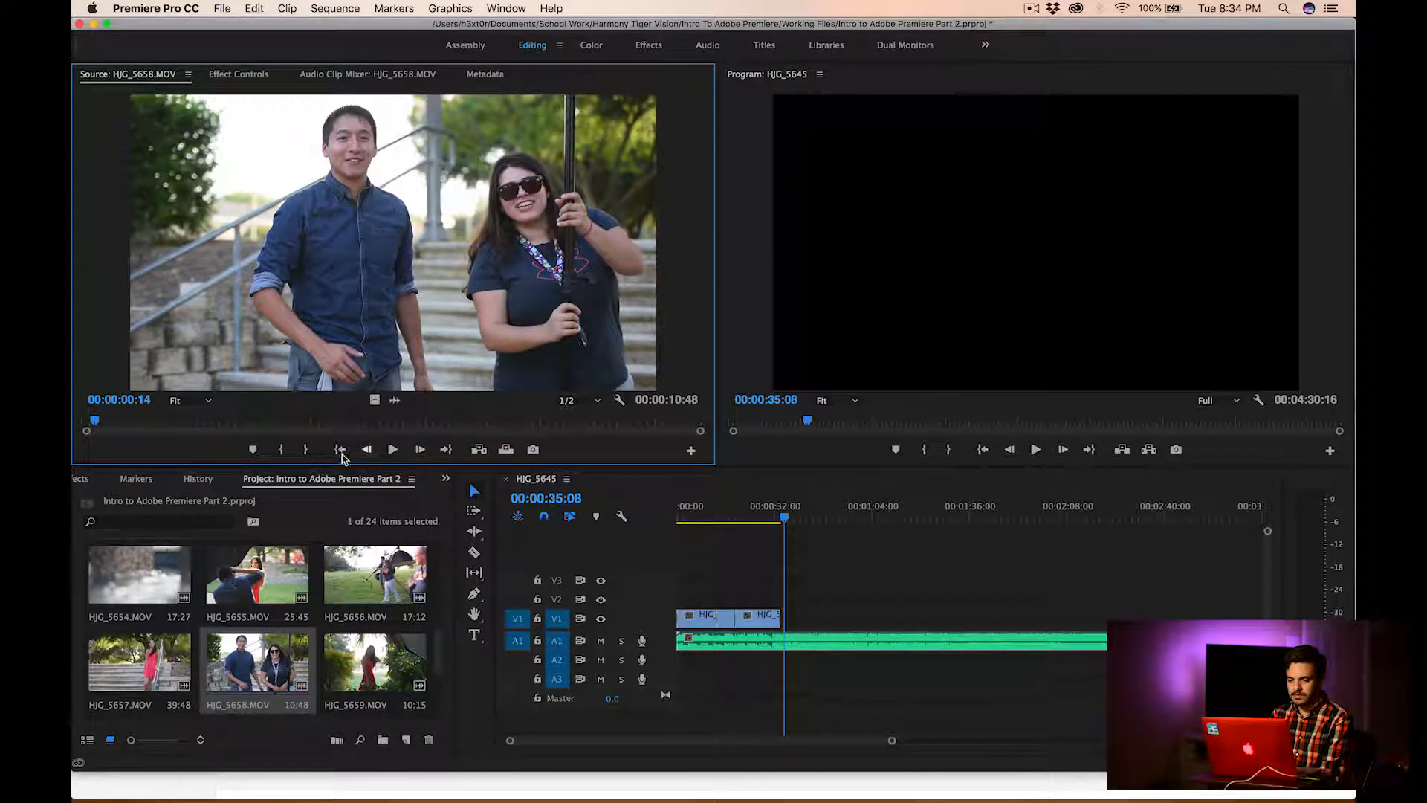
left_click(281, 449)
Place only the video of the trimmed HJG_5658.MOV on V1 at the 00:00:35:08 playhead position and play it with the music
left_click_drag(722, 574, 796, 631)
key("space")
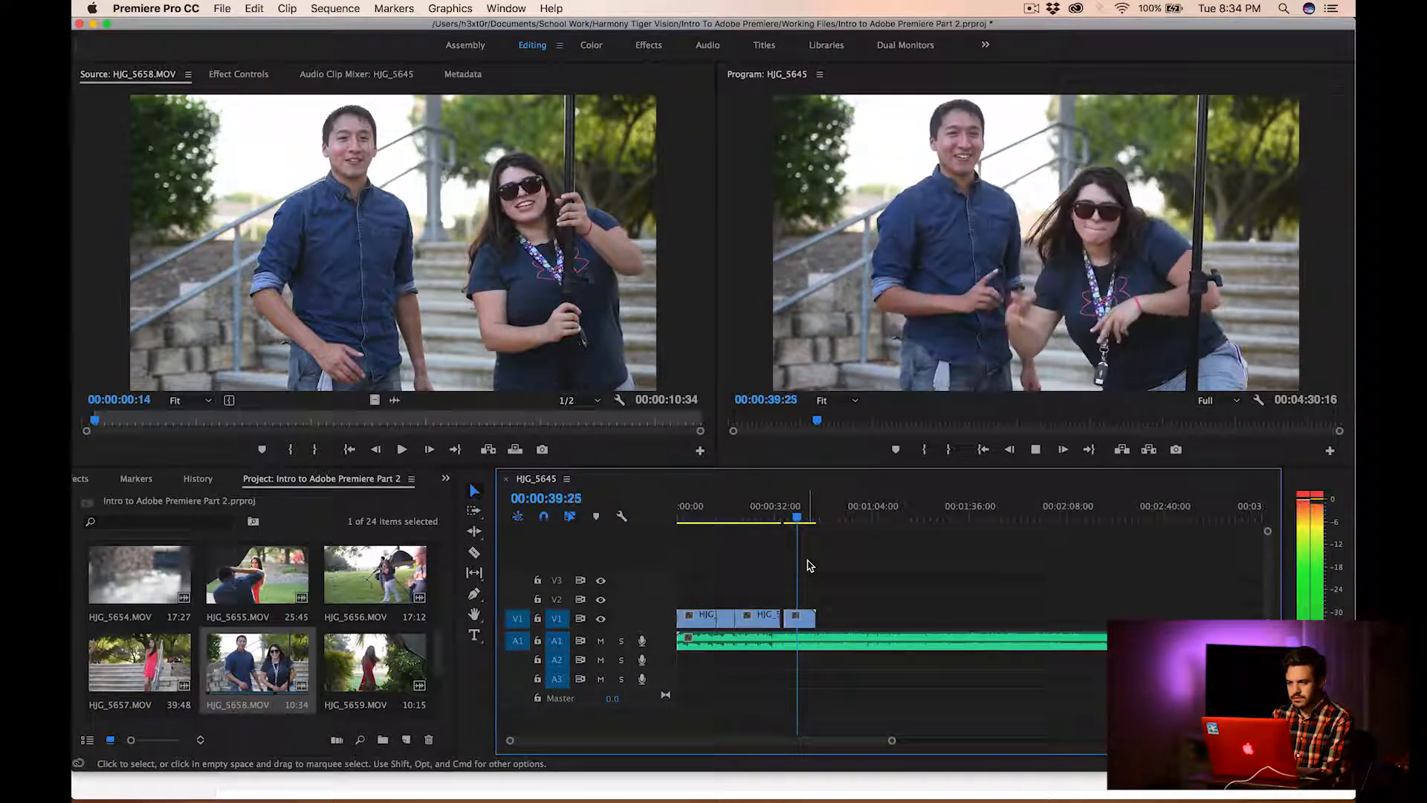
Stop the playback of the sequence and open its media export settings
key("space")
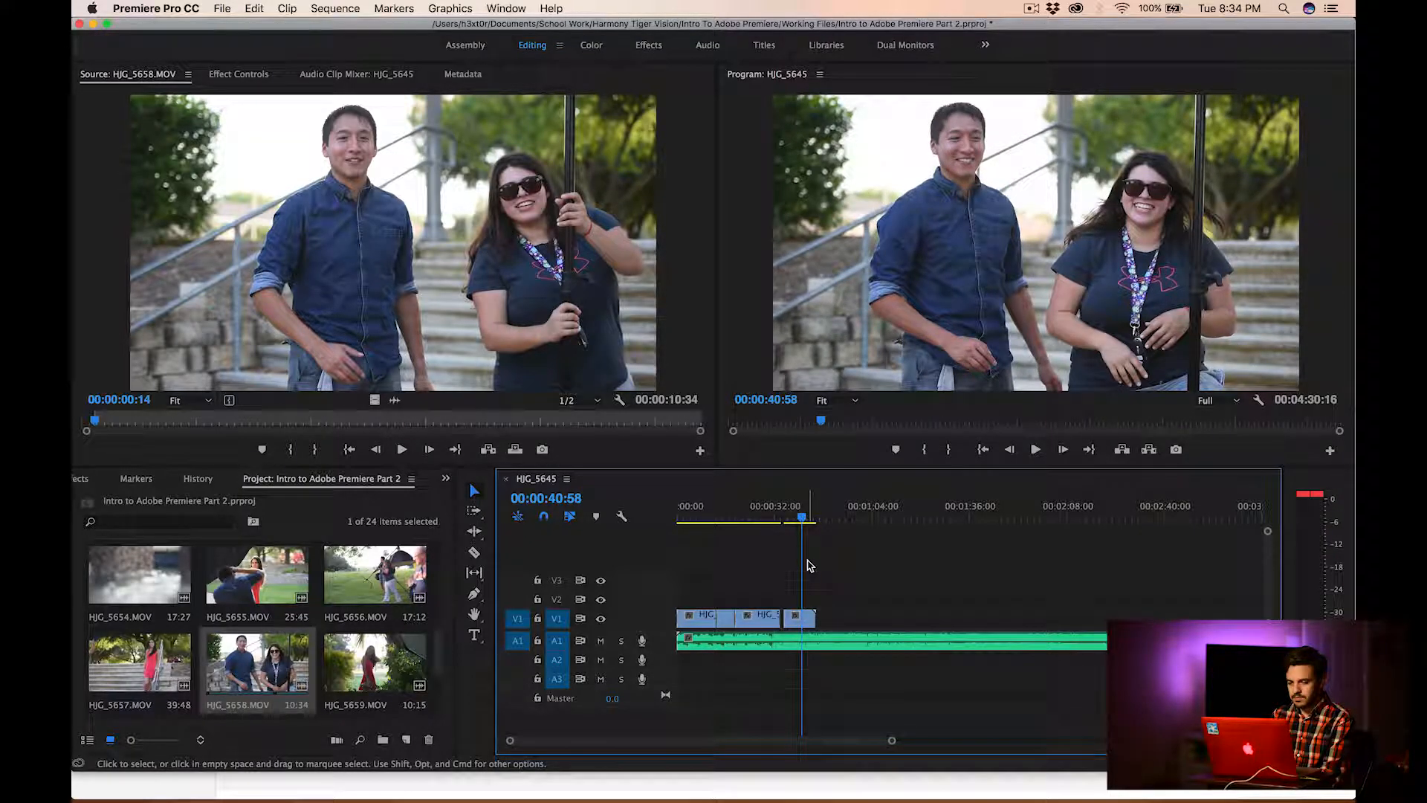
left_click_drag(887, 744, 851, 740)
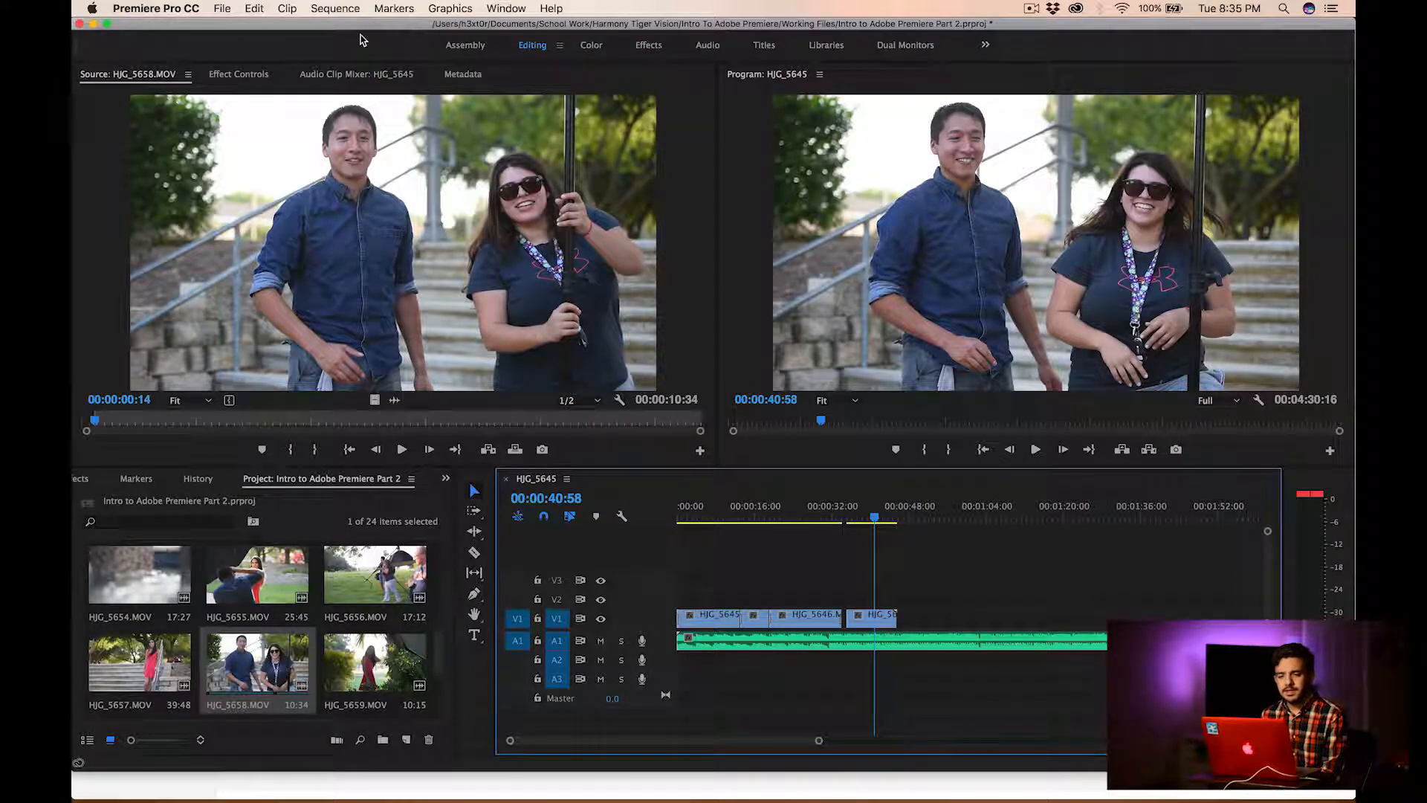
left_click(232, 8)
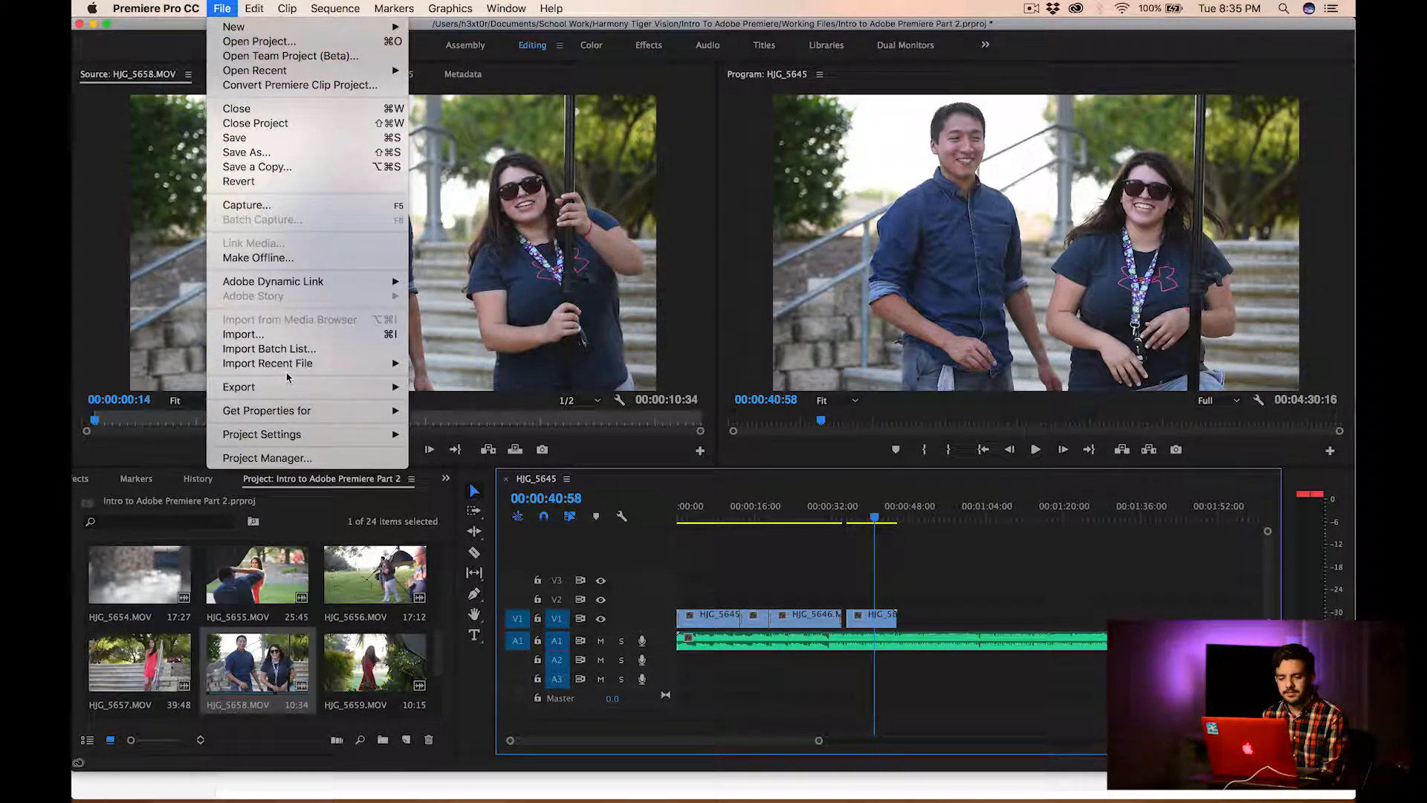
mouse_move(286, 387)
left_click(444, 386)
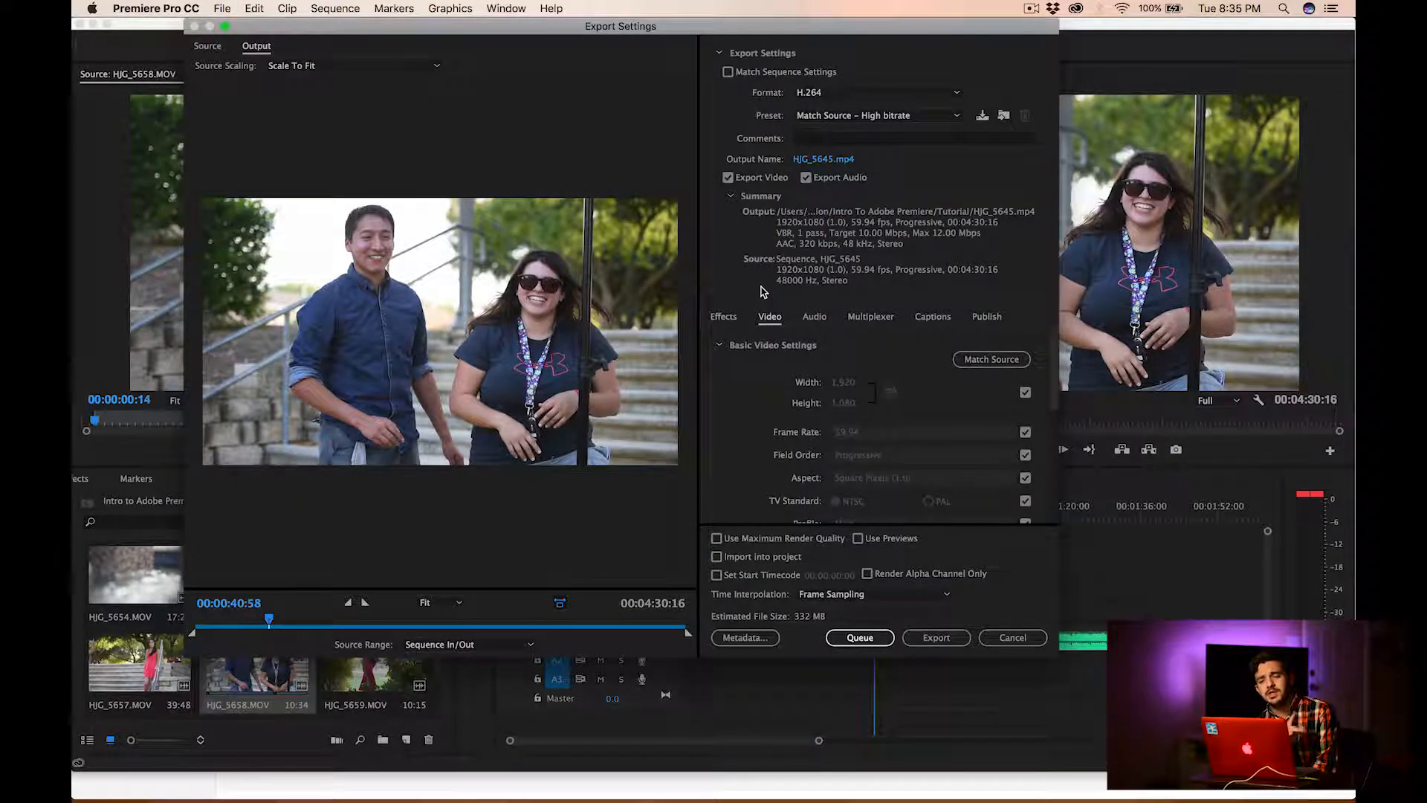
Choose H.264 as the export format and pick the Finished Files folder as the output location
left_click(842, 95)
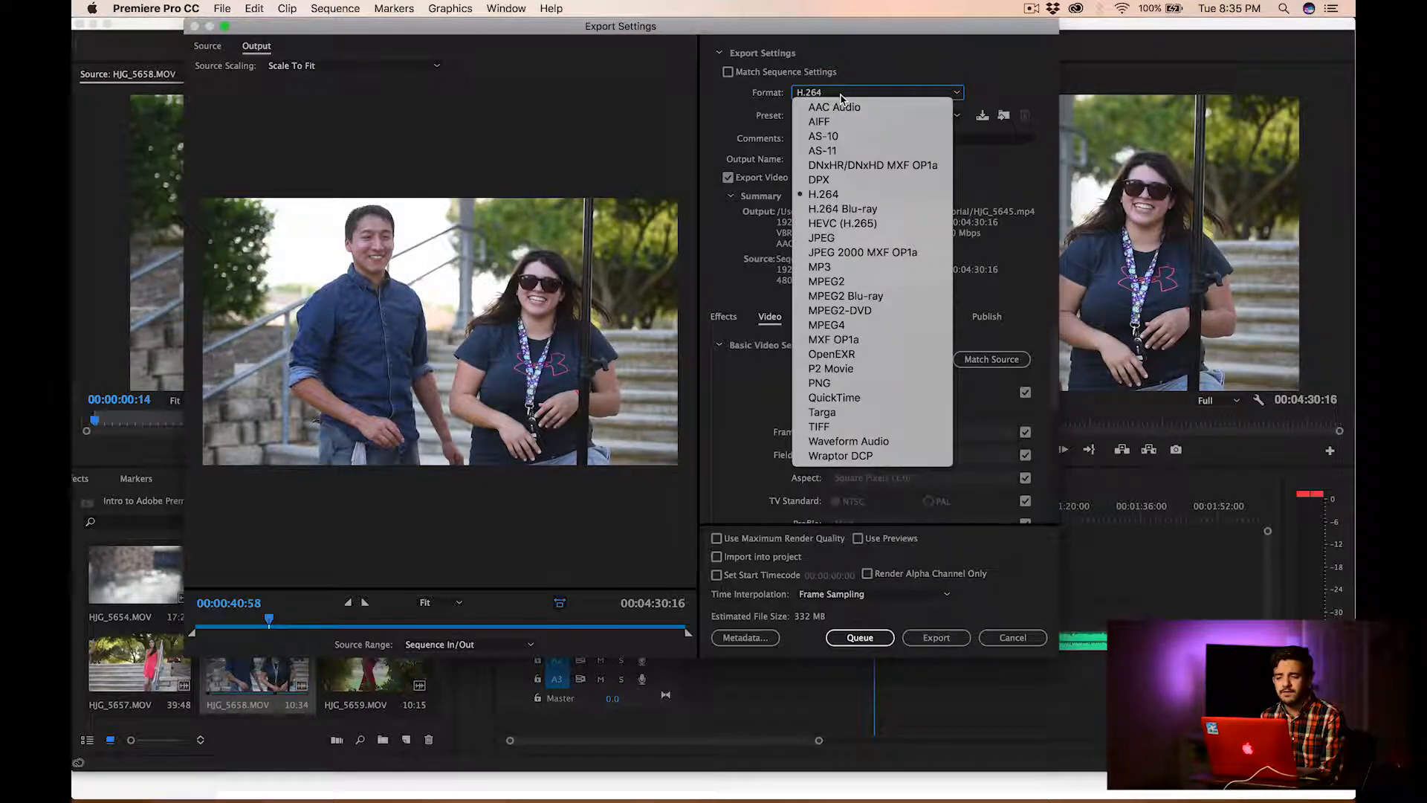
left_click(847, 195)
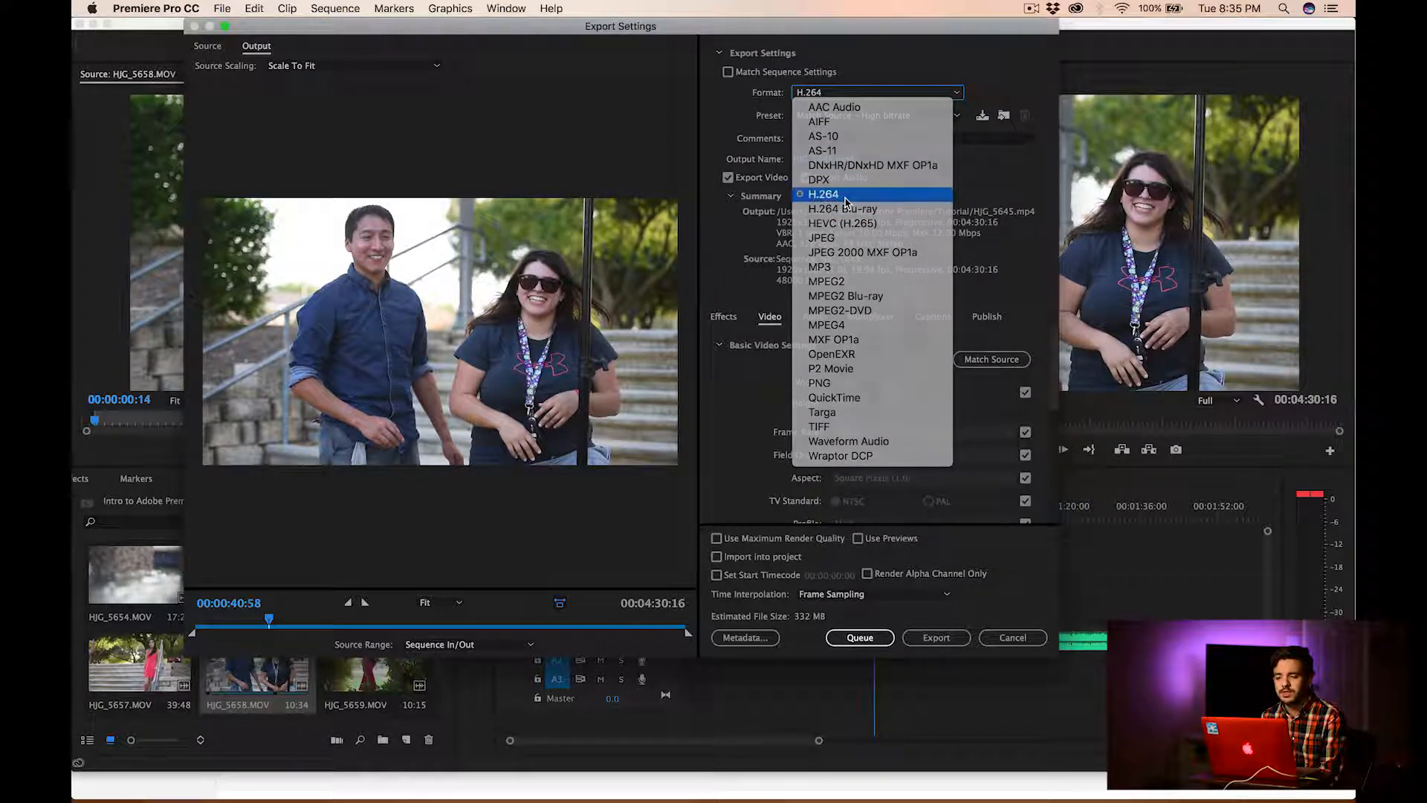
left_click(820, 161)
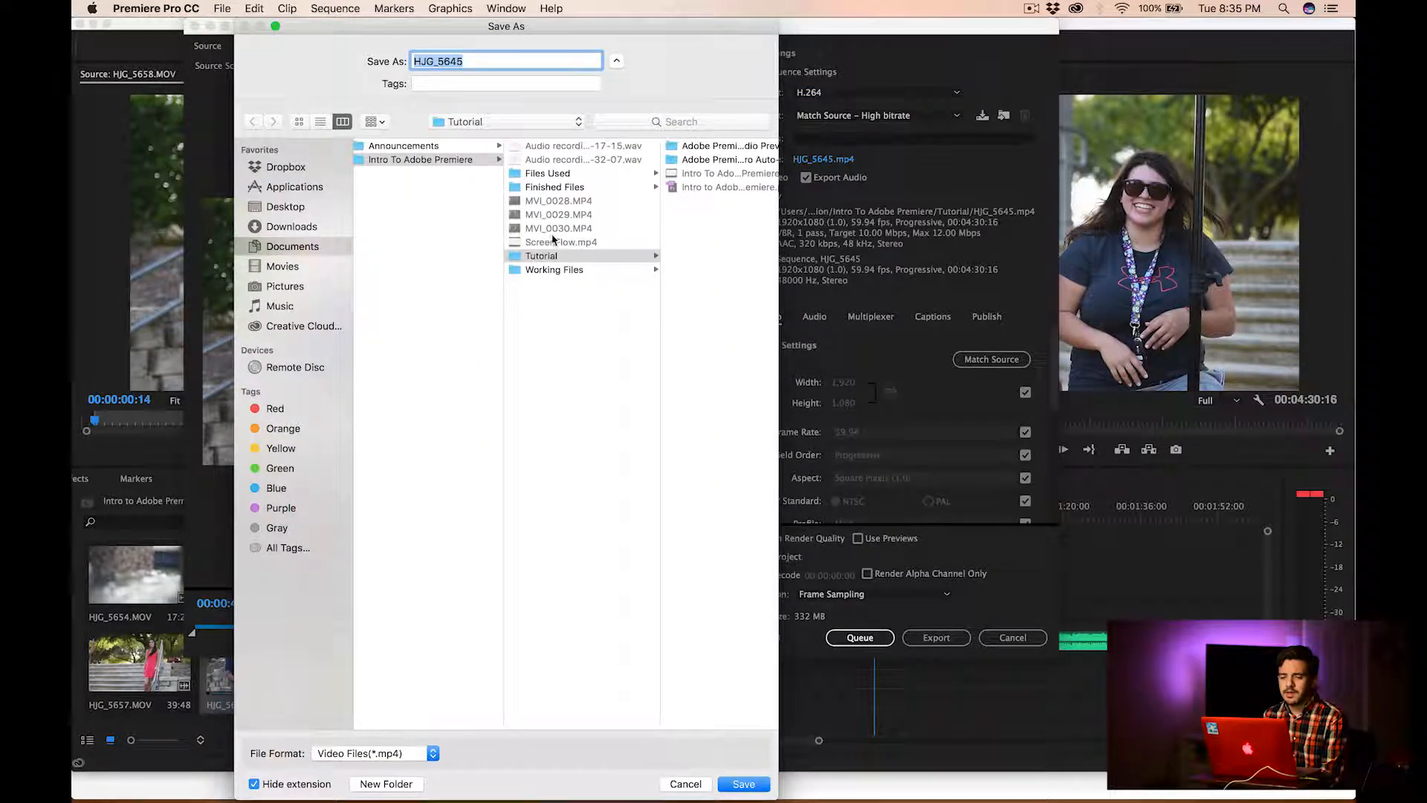
left_click(547, 173)
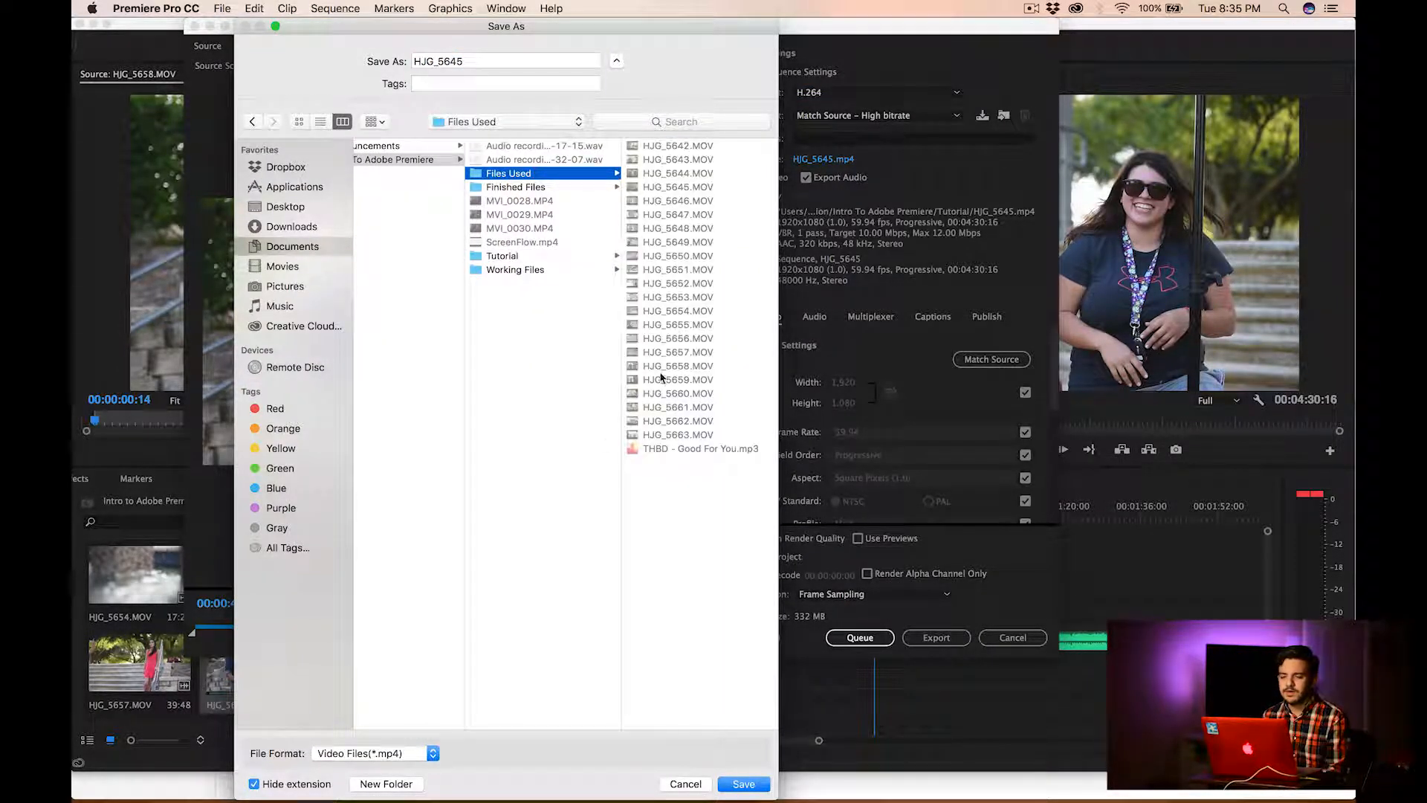
left_click(515, 188)
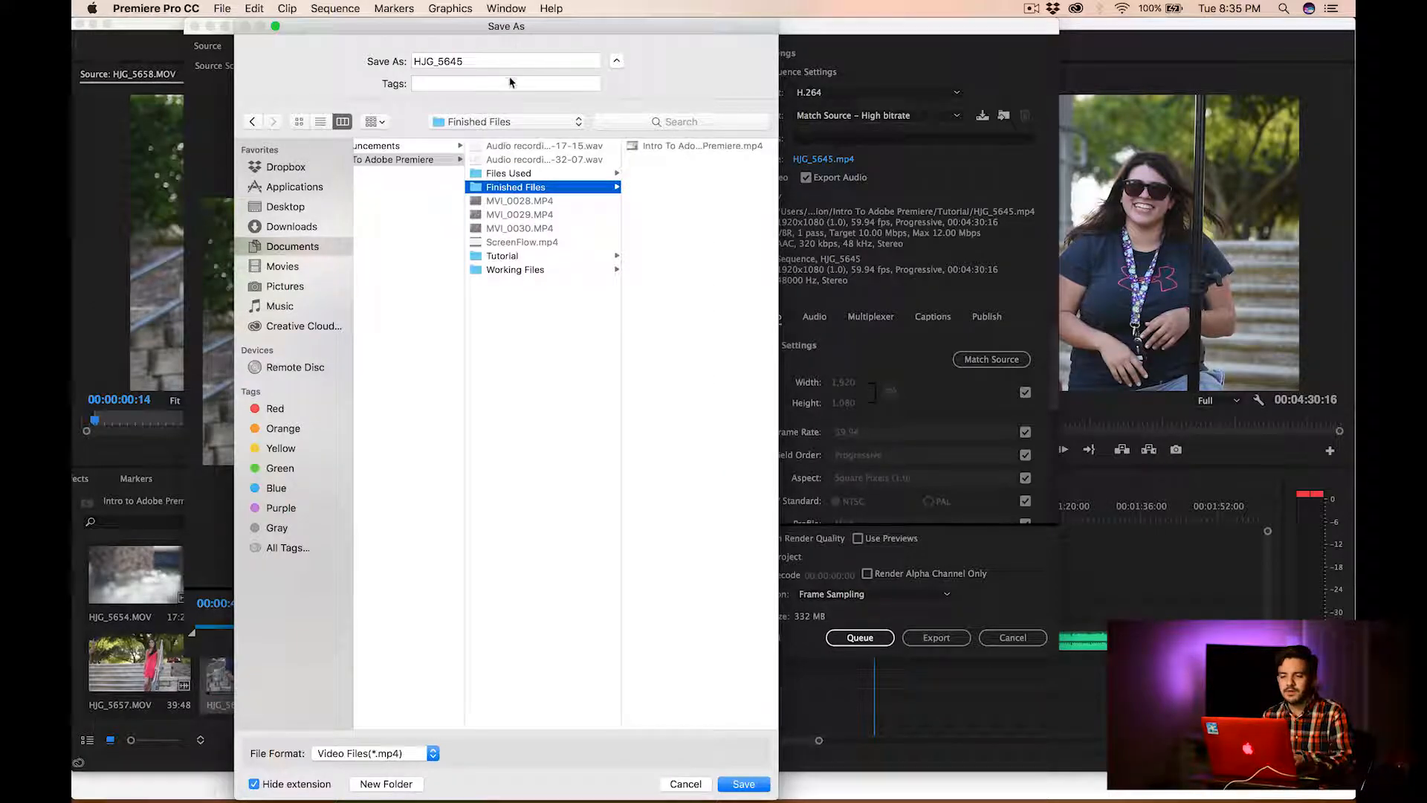
Name the output file "Intro To Adobe Premiere Part 2" and save it as the export destination
double_click(486, 59)
type("Intro")
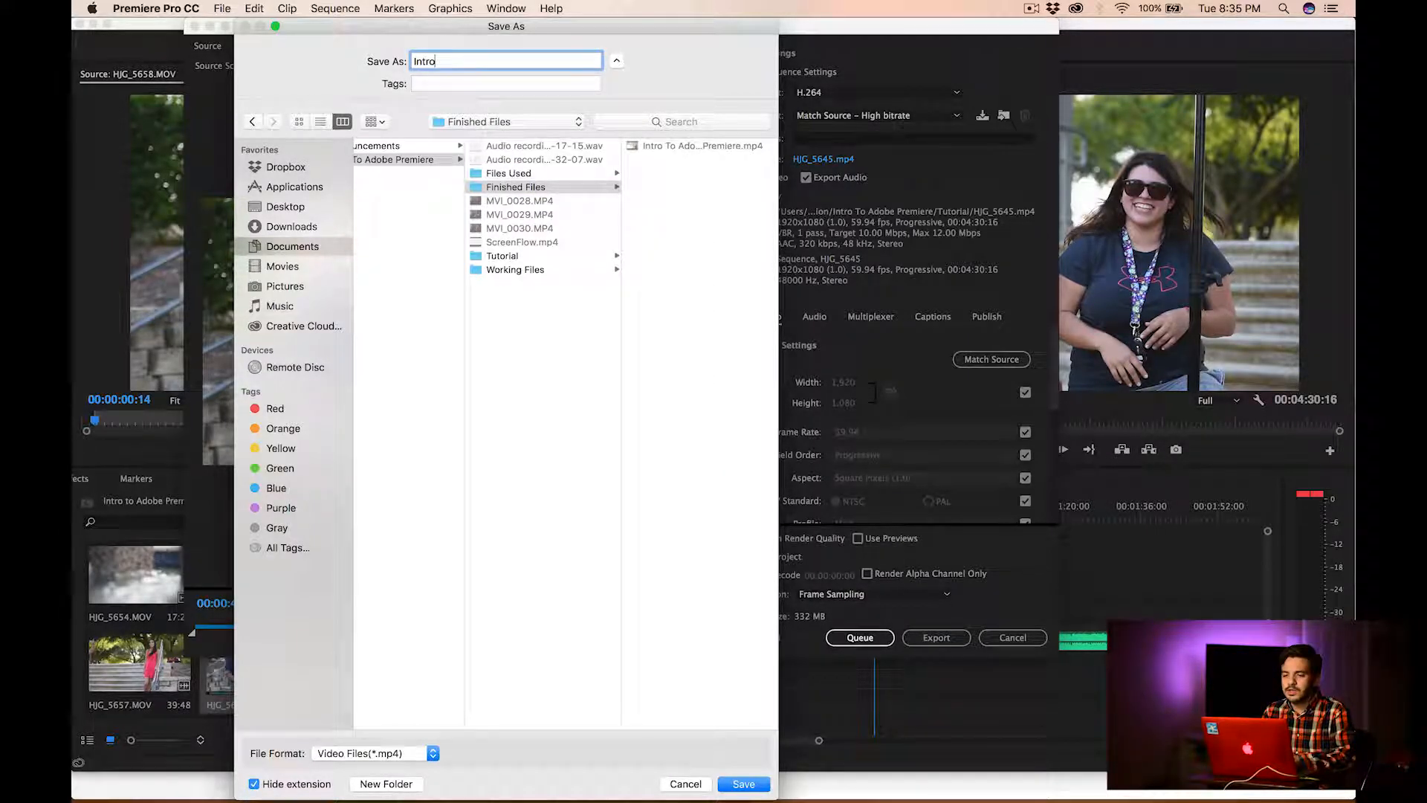
type(" To Adobe Peremiere Part 2")
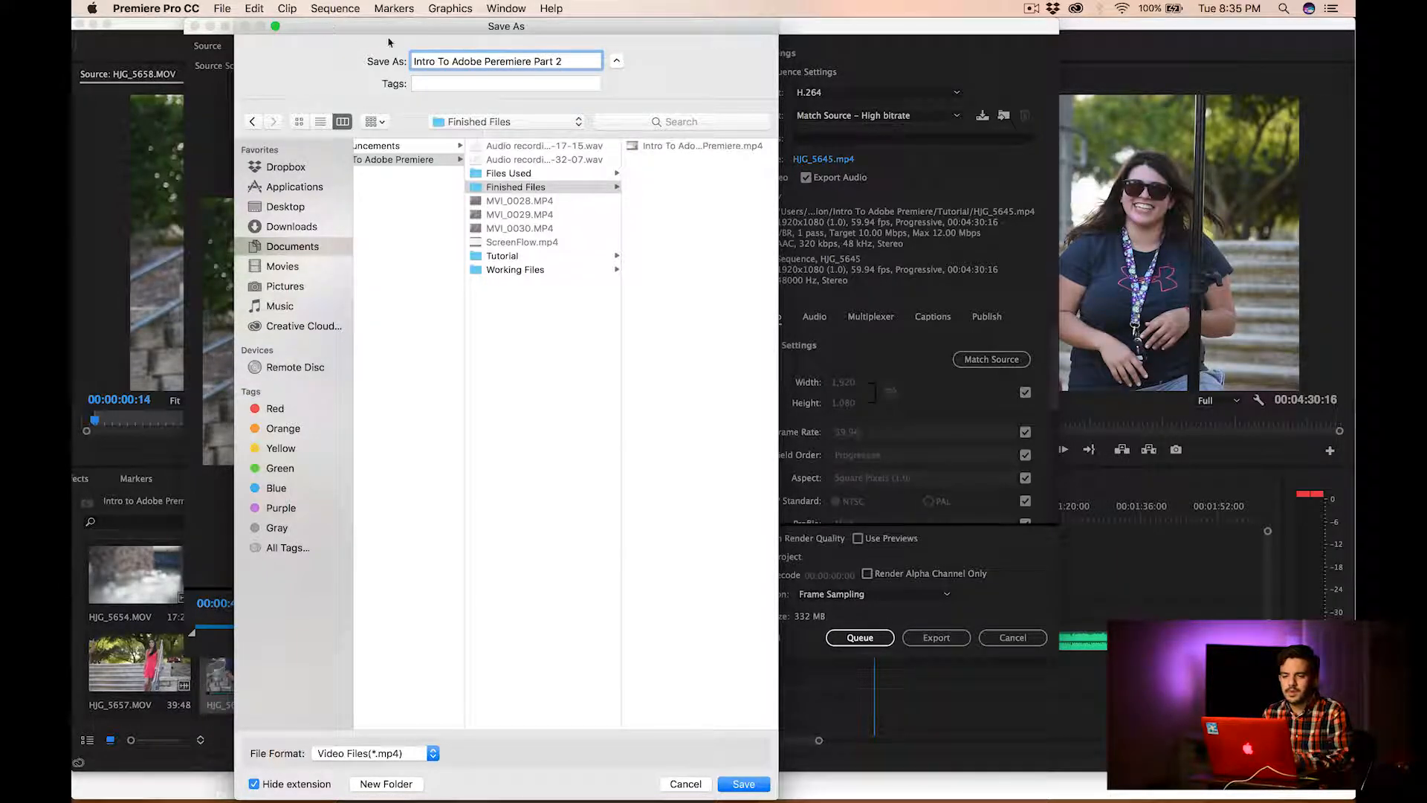
double_click(497, 61)
type("Premiere")
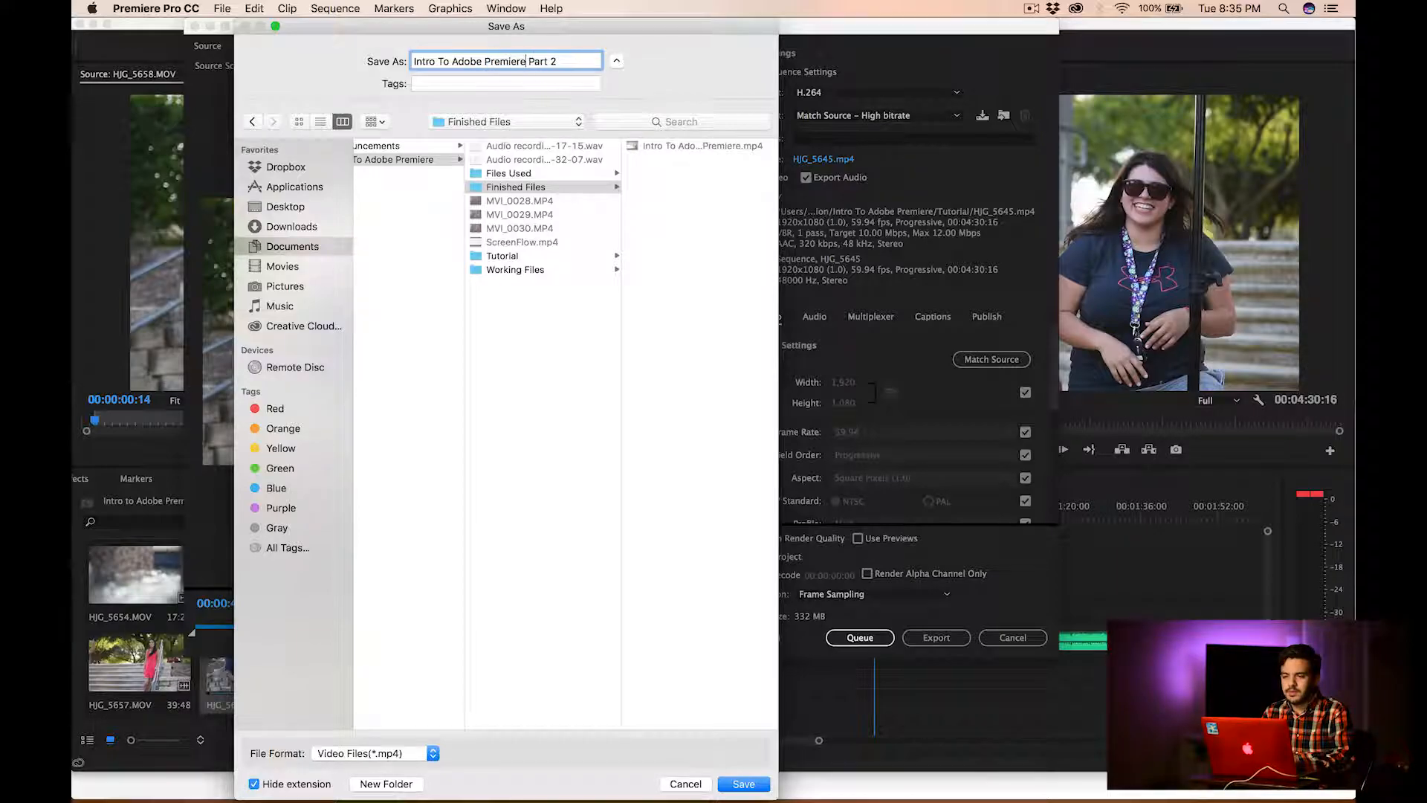
left_click(740, 784)
Set the target bitrate to 6 Mbps and the maximum bitrate to 9 Mbps, and close the export settings by cancelling
scroll(942, 476, "down", 8)
left_click(999, 383)
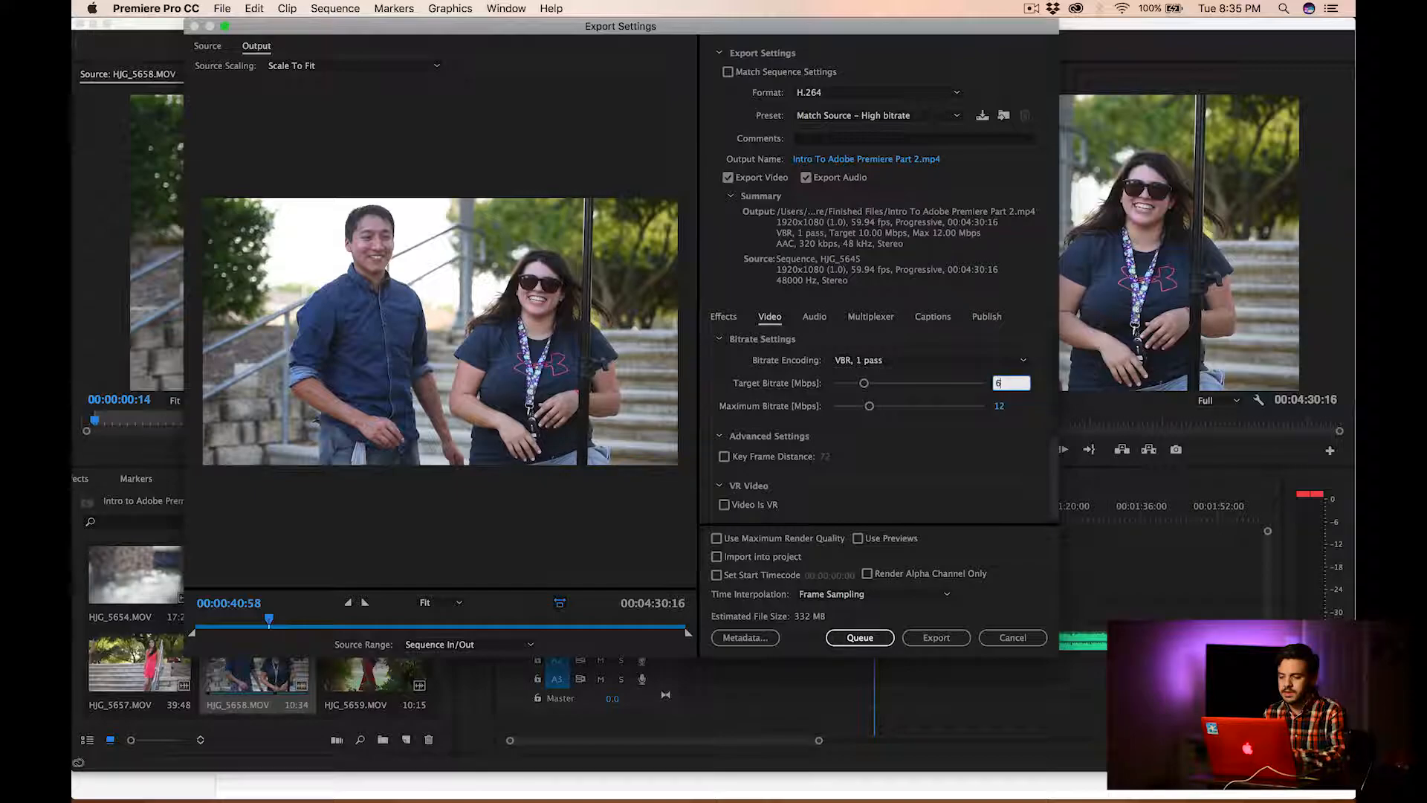
left_click(999, 407)
key("Return")
left_click(935, 638)
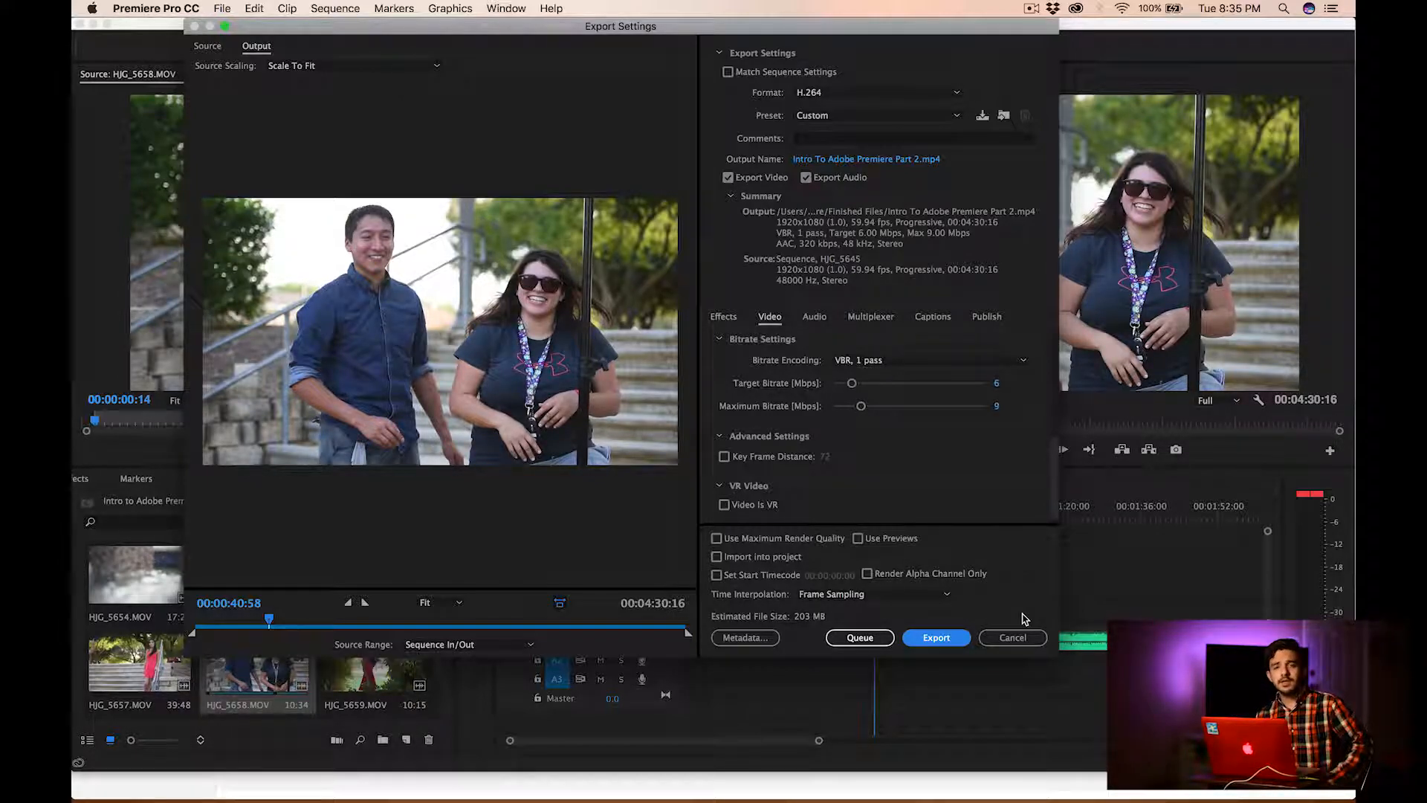
left_click(1002, 636)
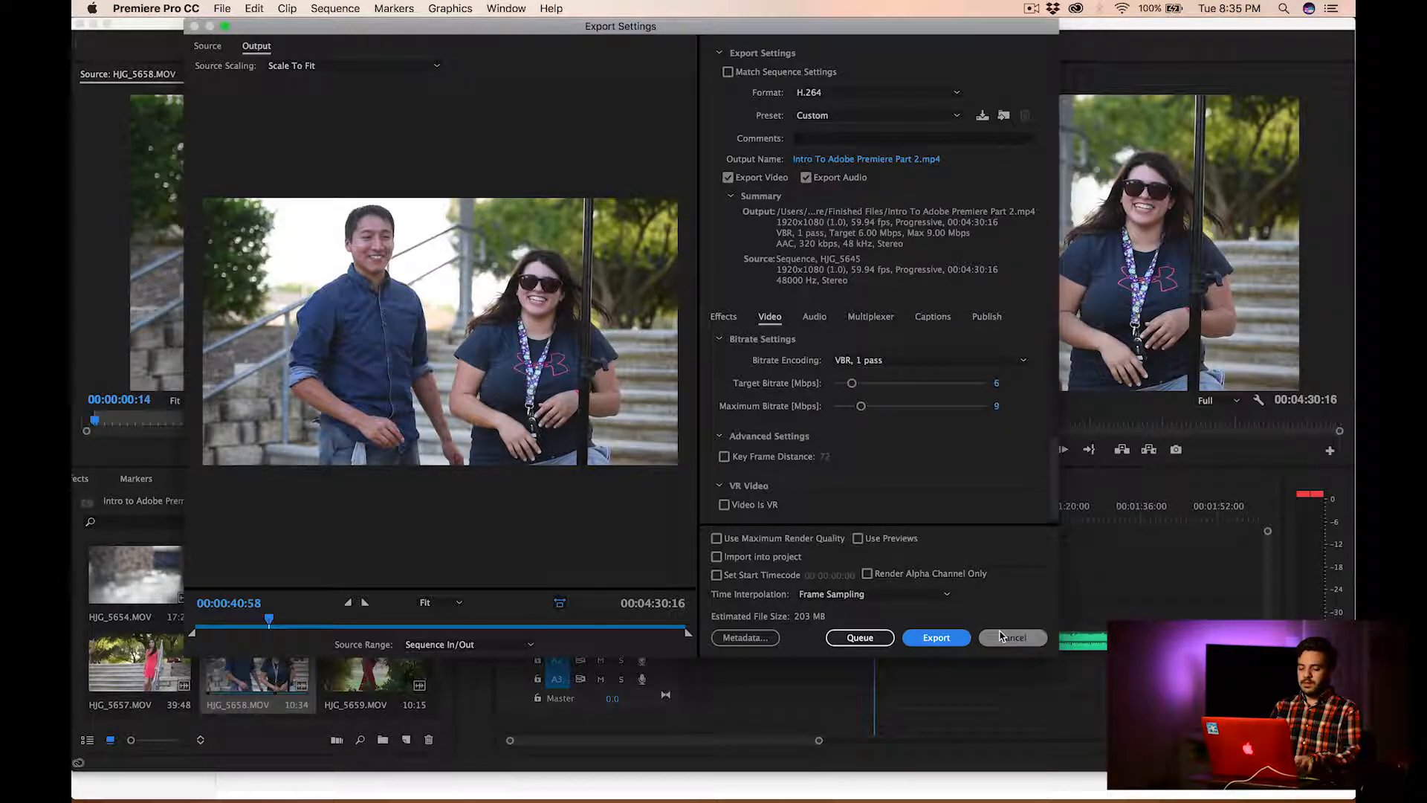